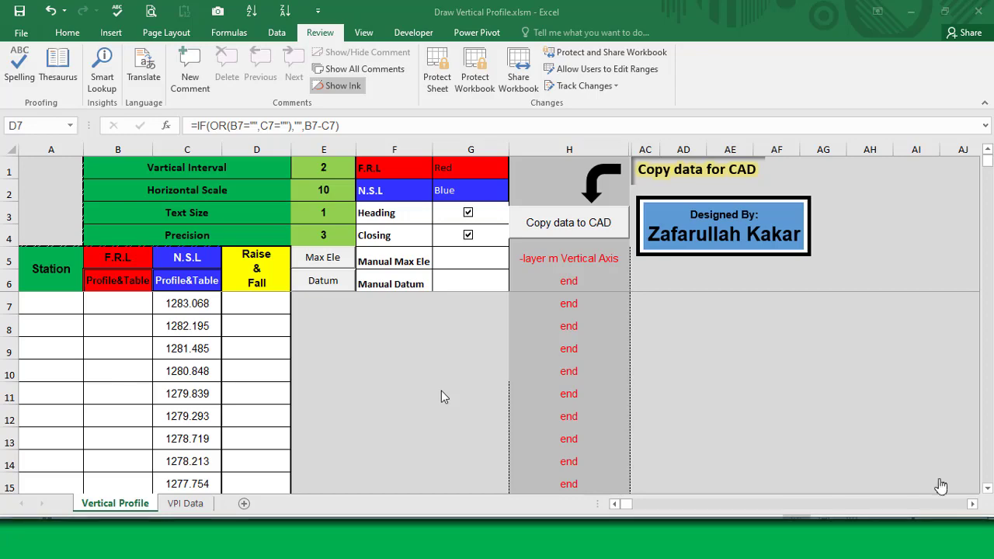
Open the VPI Data sheet's Curve Data table, which ends at station 15+780.00, elevation 1279.411
click(185, 503)
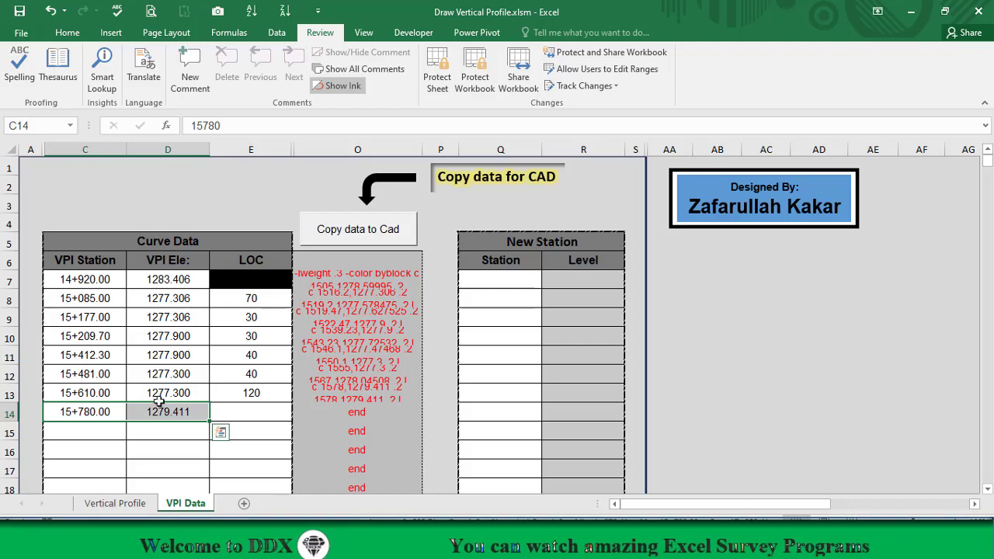
Review the Curve Data table C7:E14 (last VPI 15+780.00 at 1279.411), then return to Vertical Profile
click(86, 413)
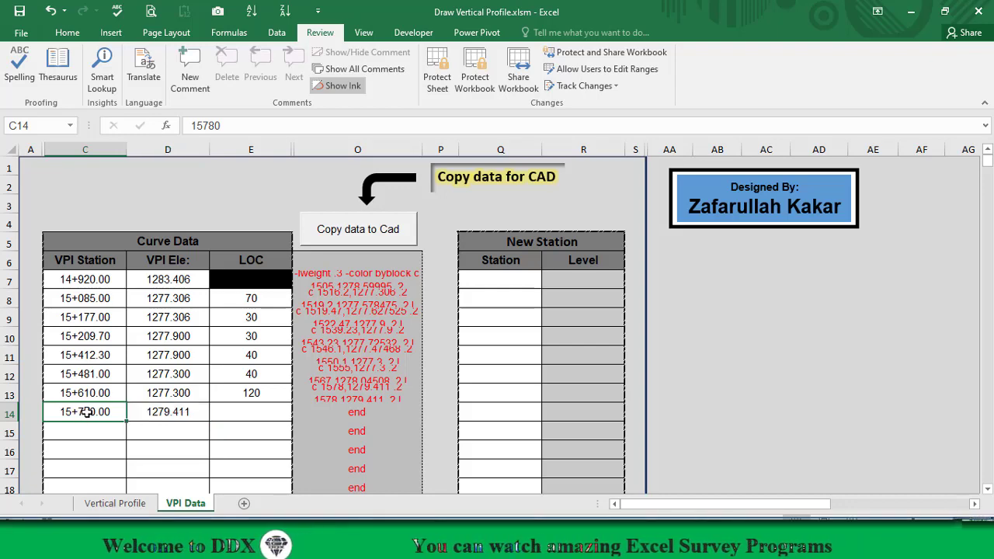
click(162, 414)
drag(94, 284, 232, 401)
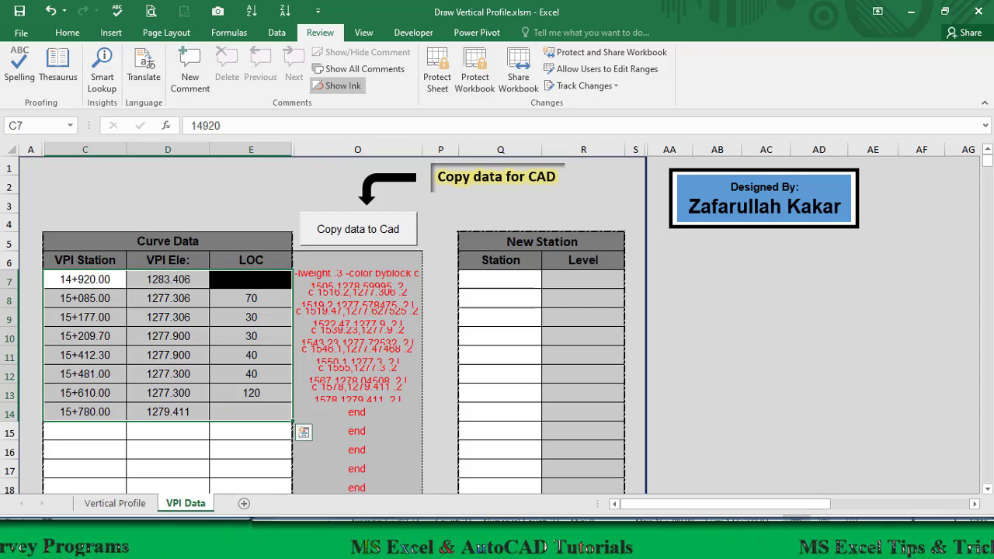
click(116, 503)
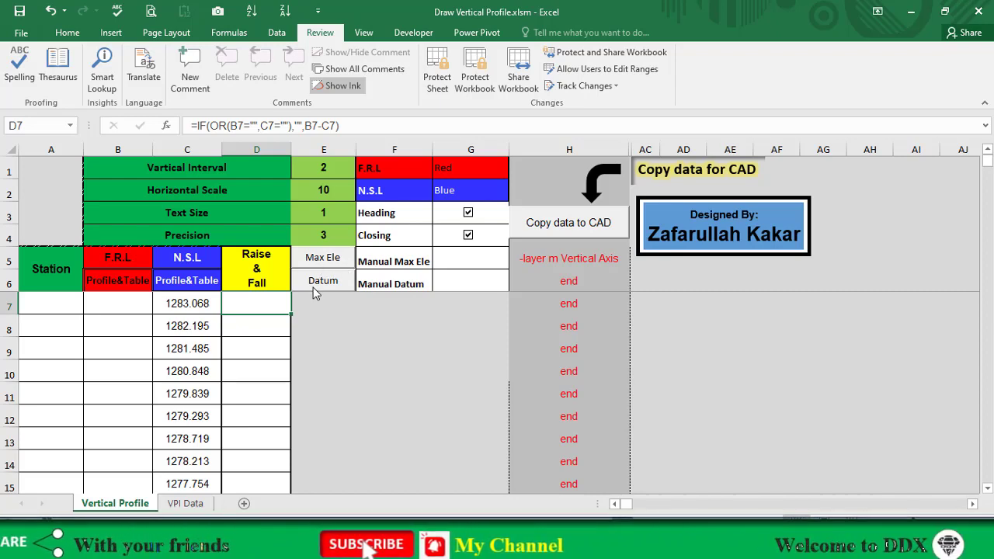
click(450, 261)
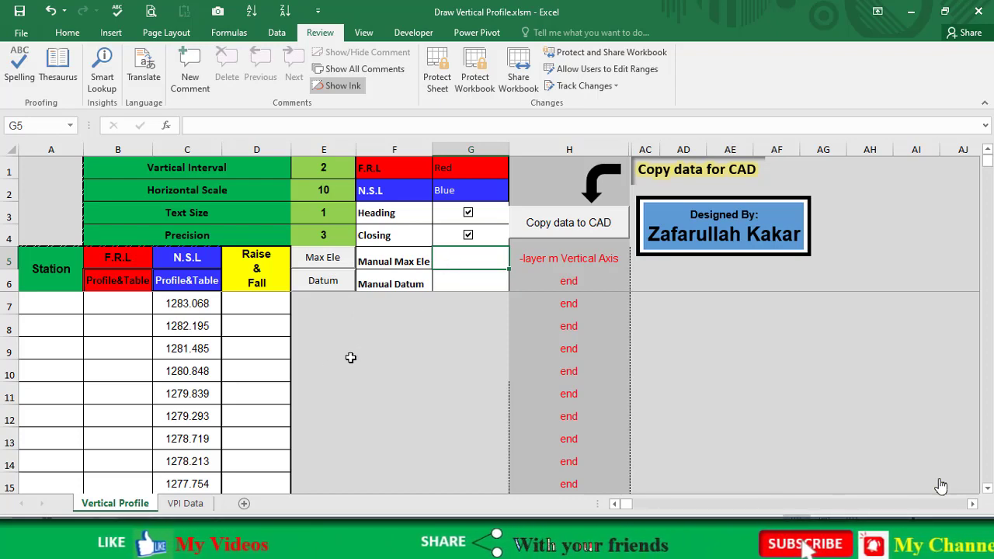
Auto-fill Manual Max Ele as 1288 and Manual Datum as 1266 using the Max Ele and Datum buttons
click(323, 264)
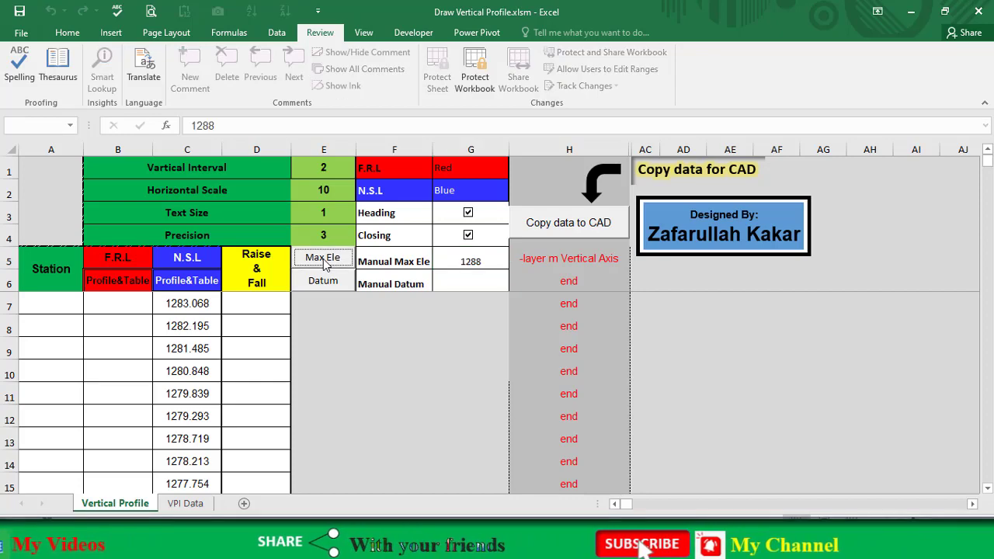
click(165, 504)
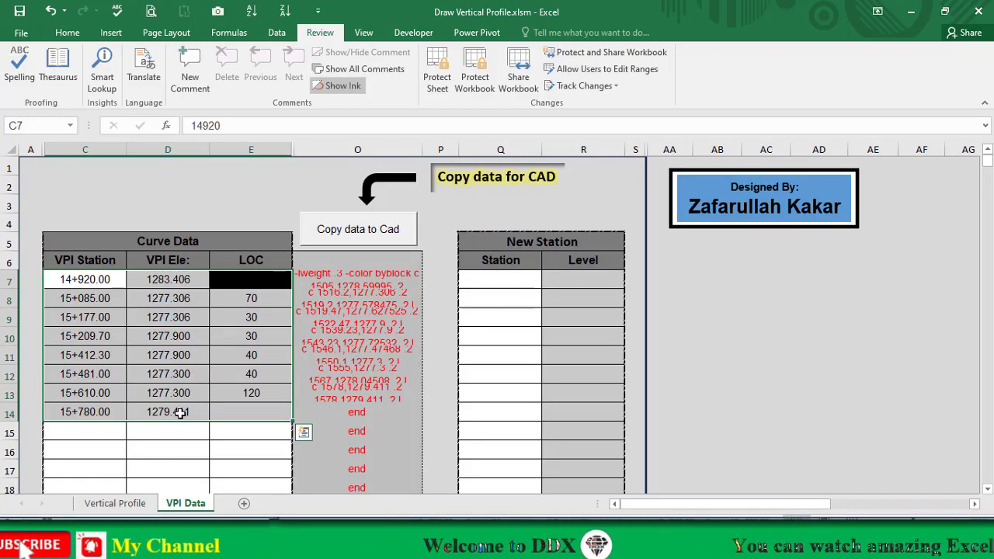
click(116, 503)
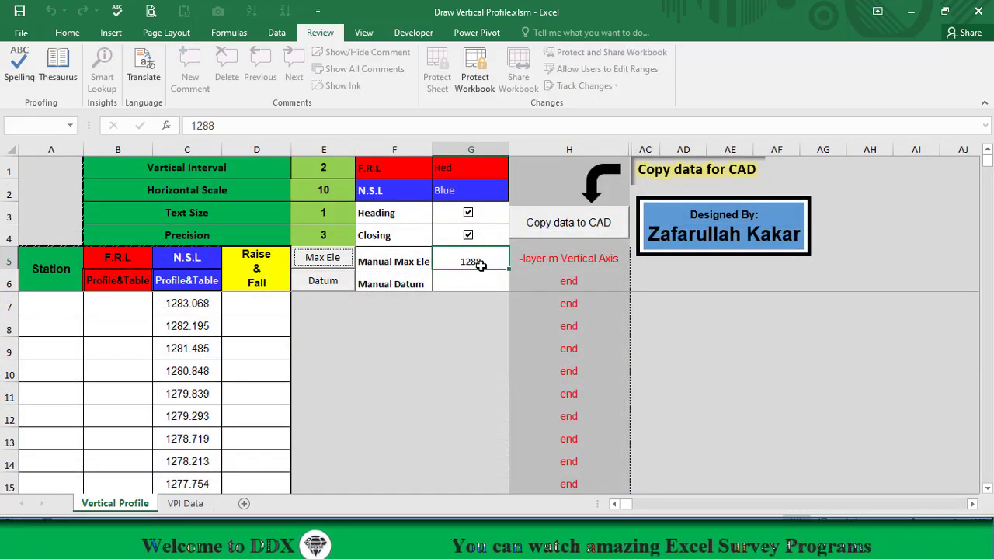
click(319, 285)
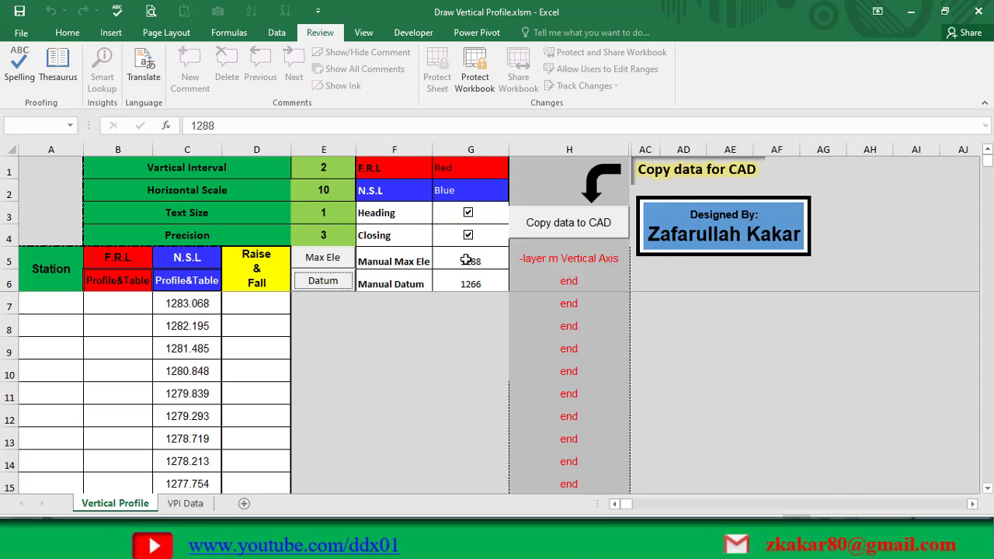
click(466, 260)
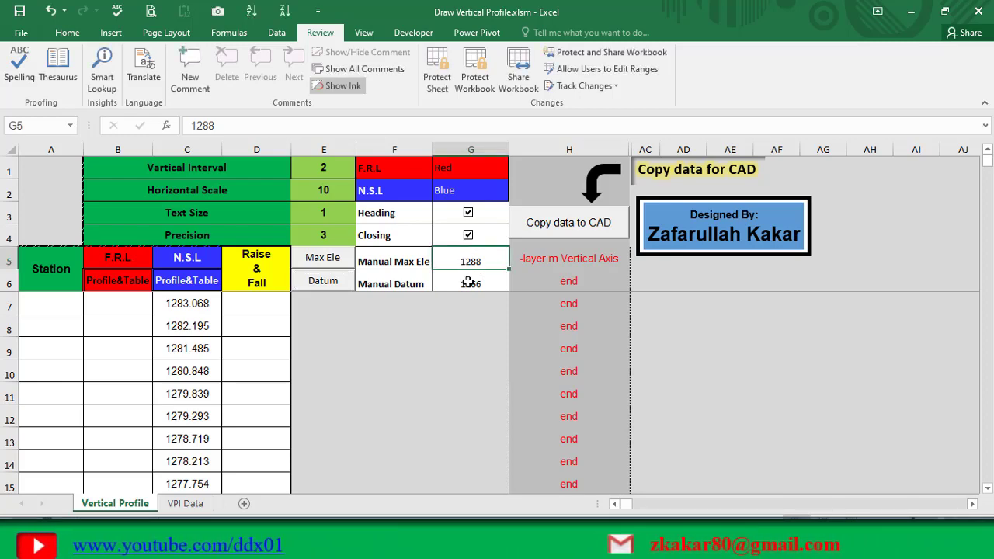
click(469, 284)
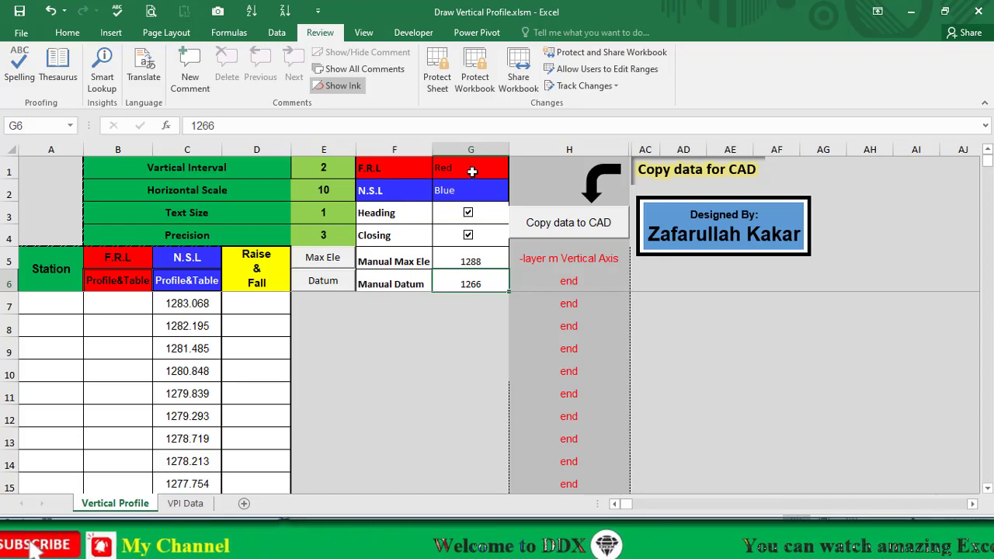
Choose Green for the F.R.L colour in G1 and Red for the N.S.L colour in G2
click(471, 167)
click(514, 174)
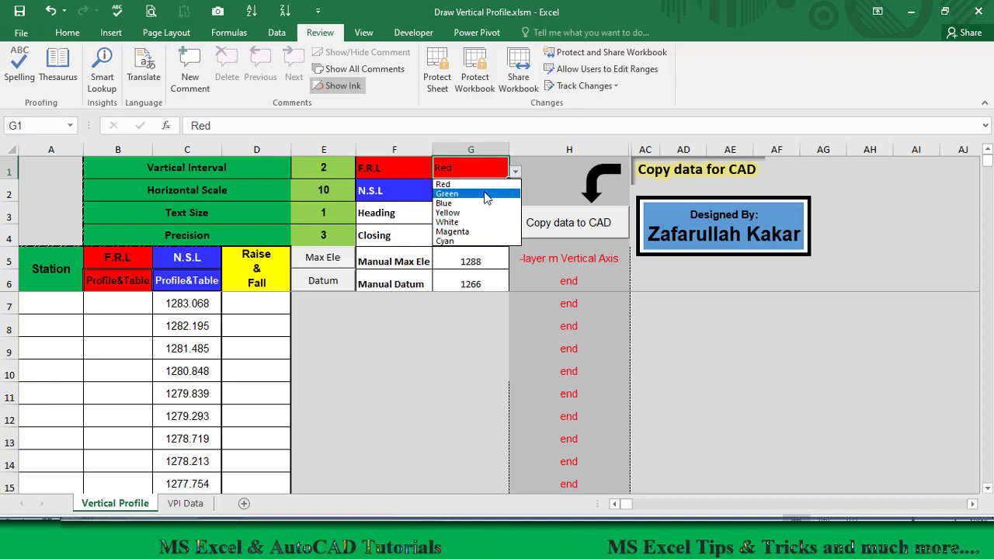
click(460, 194)
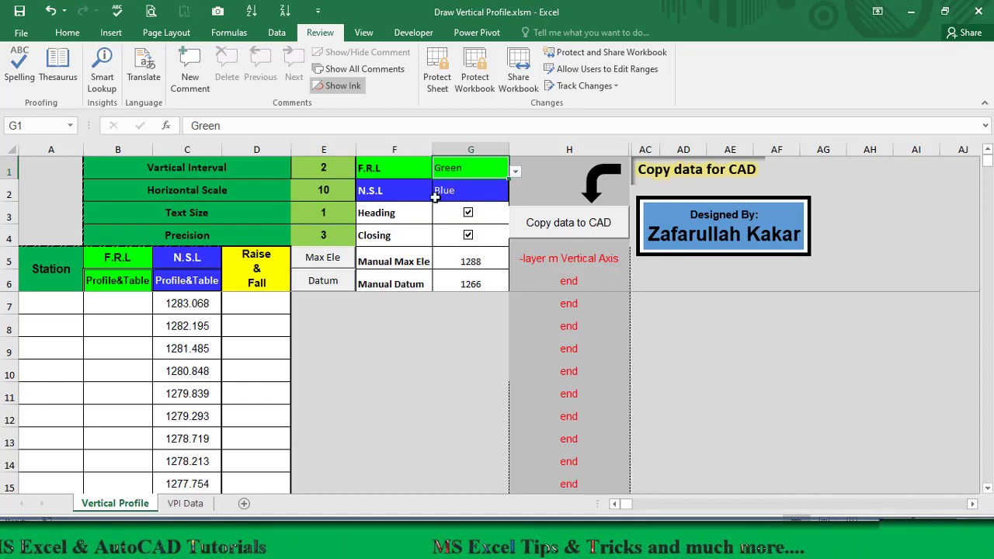
click(456, 190)
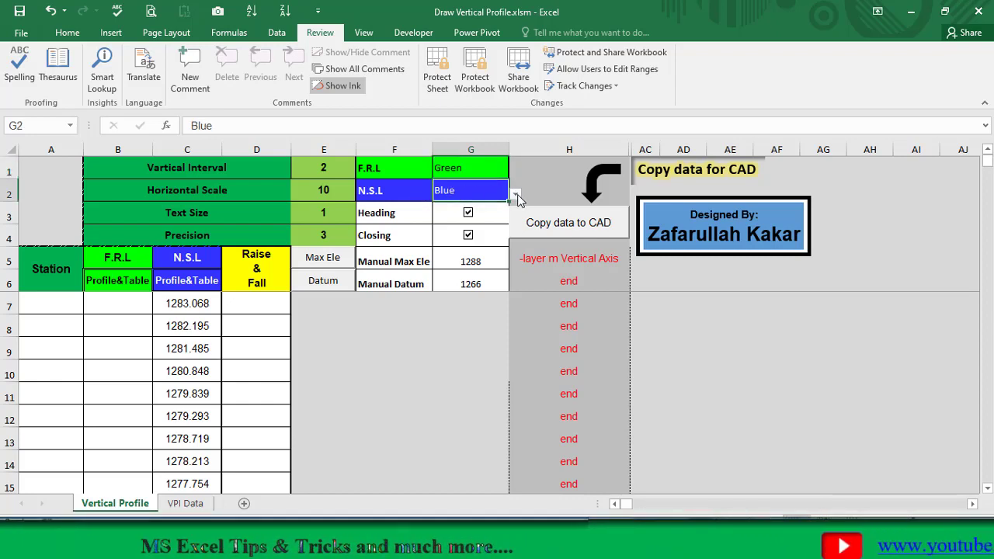
click(514, 194)
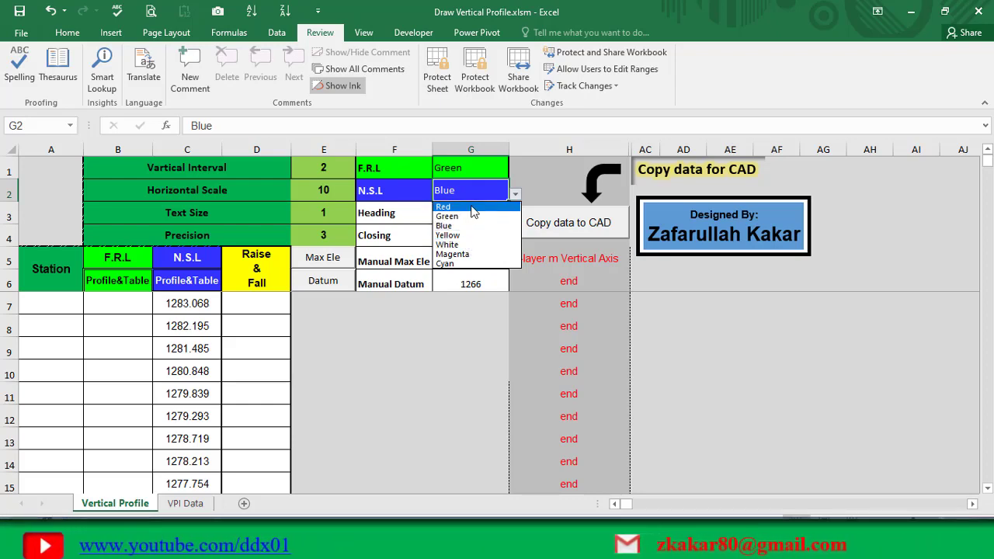
click(471, 207)
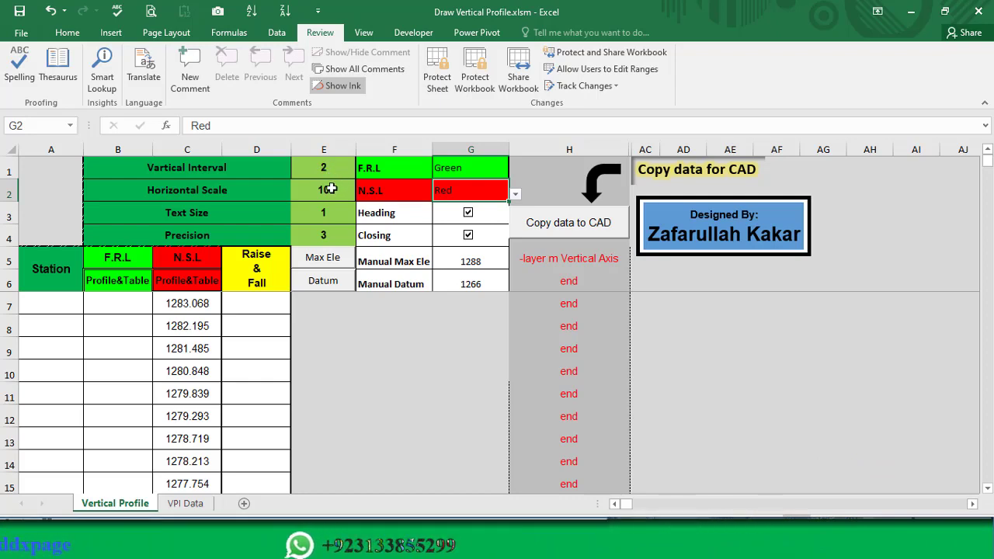
click(332, 196)
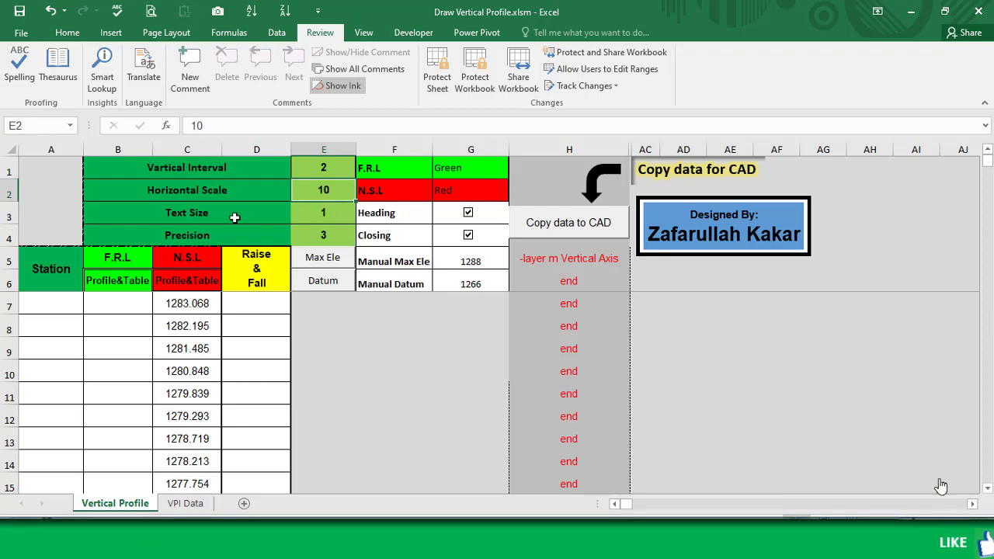
click(343, 214)
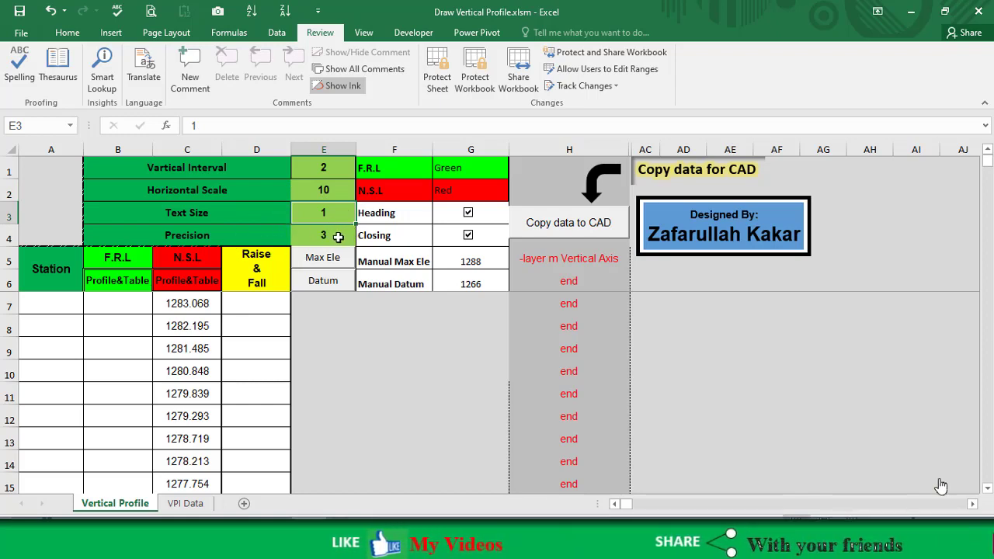
click(330, 236)
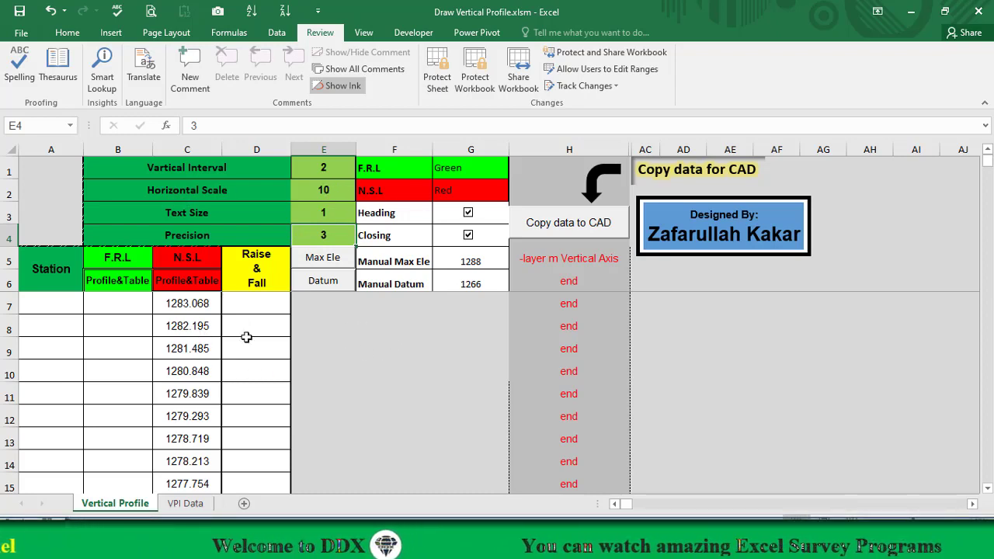
click(339, 317)
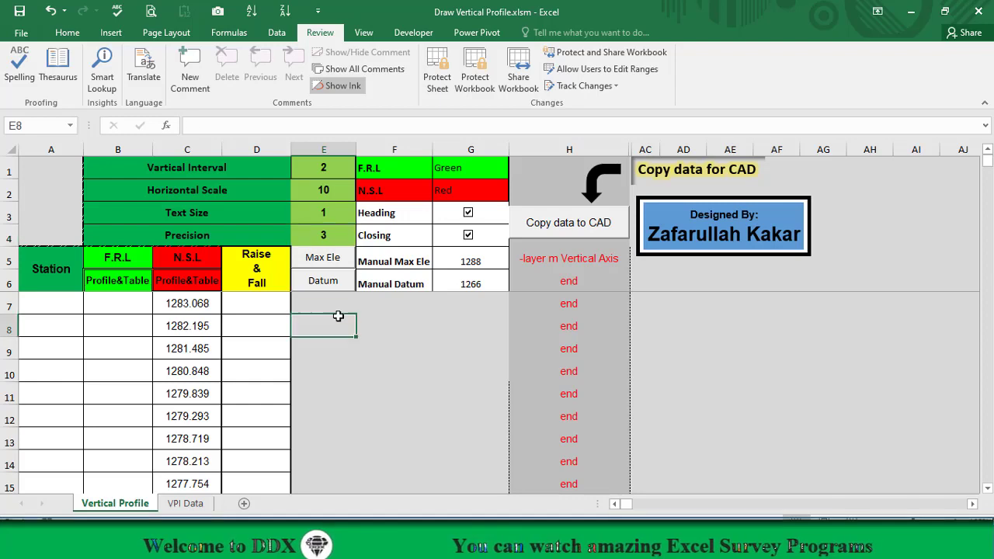
drag(75, 307, 117, 305)
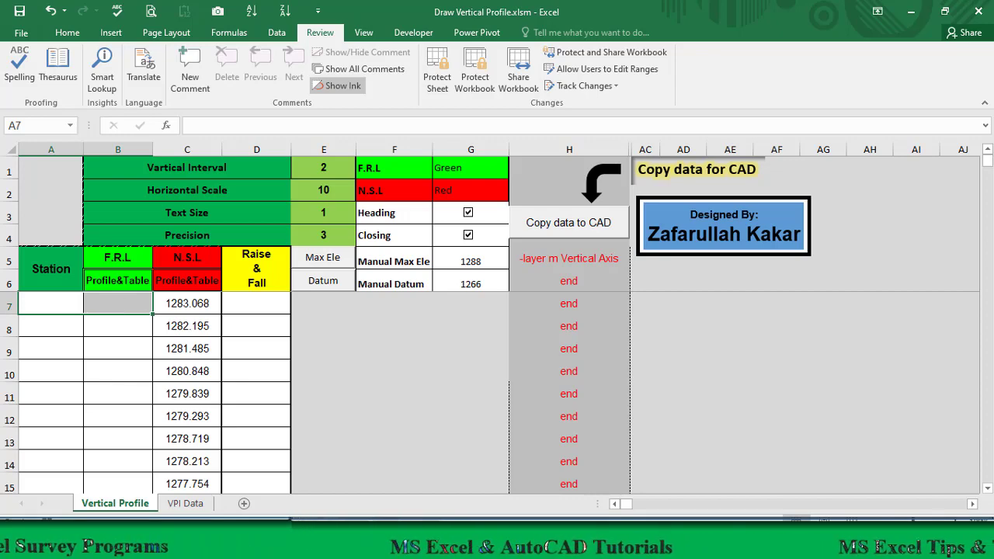
mouse_move(263, 544)
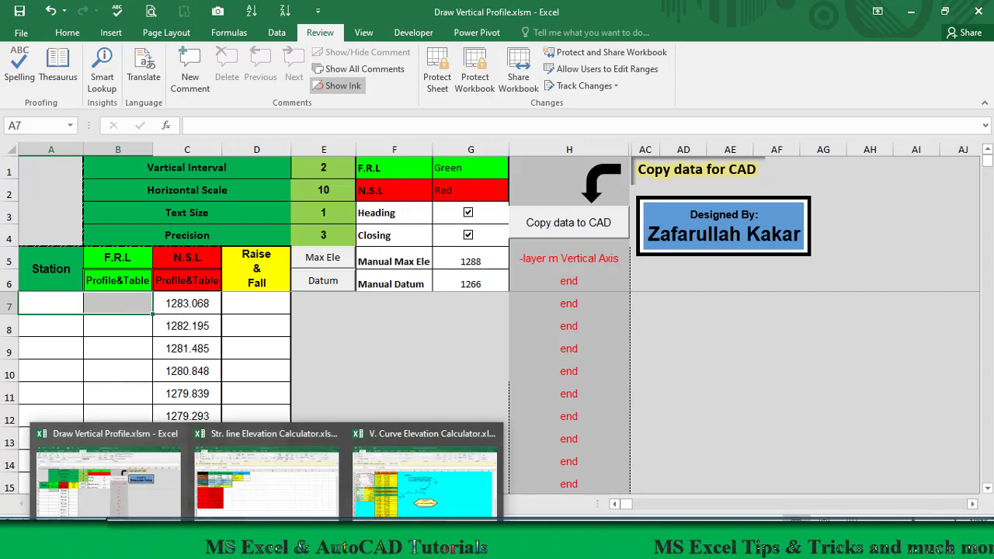
click(264, 503)
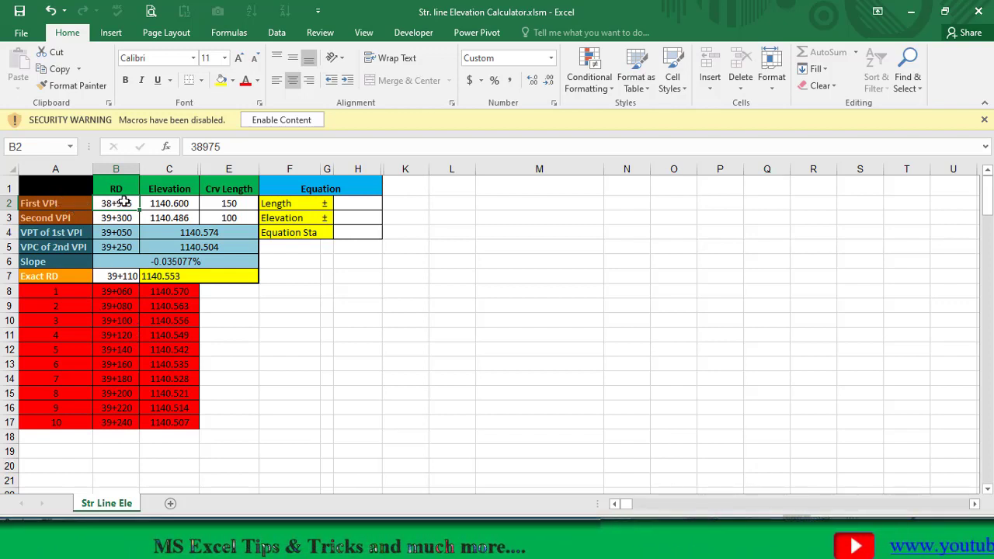
click(168, 203)
click(221, 204)
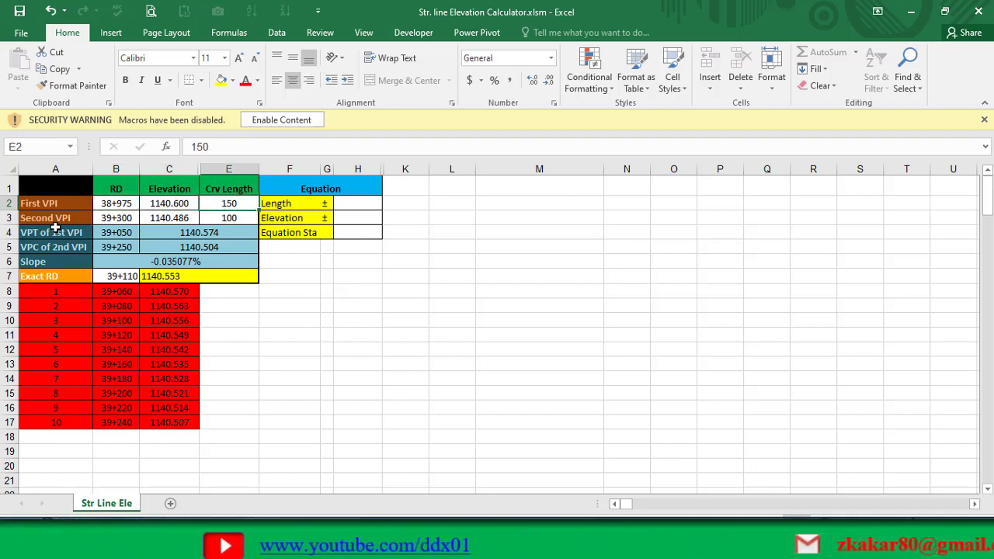
click(116, 218)
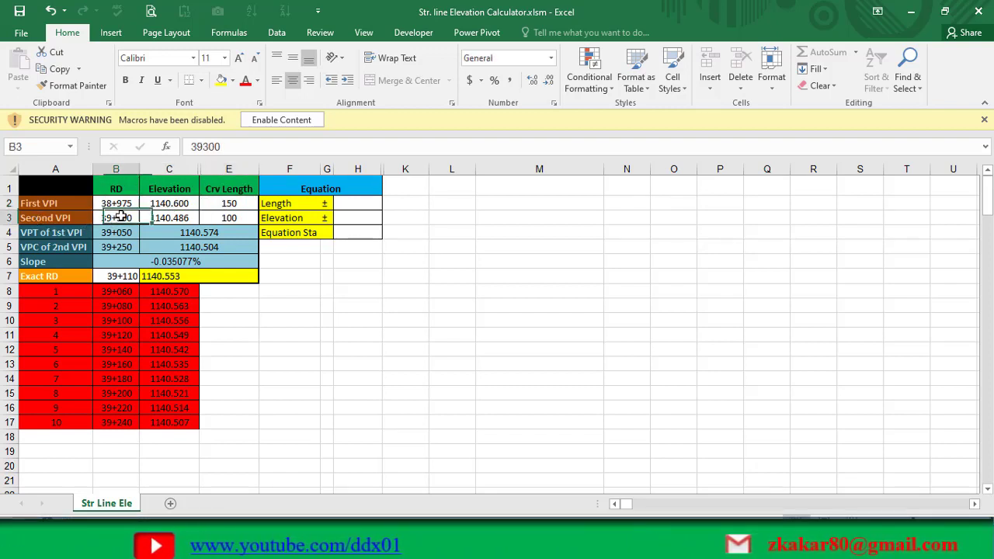
click(166, 217)
click(227, 218)
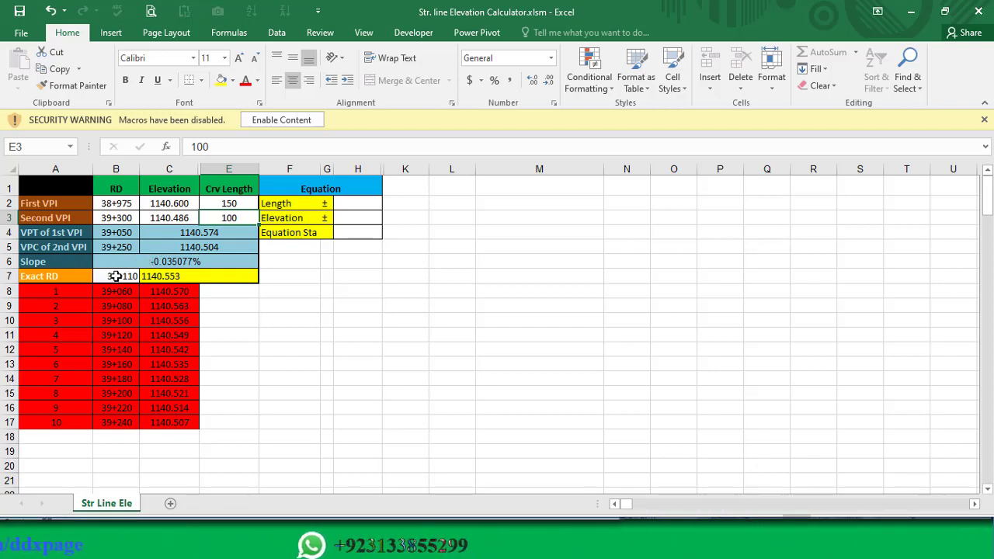
click(116, 277)
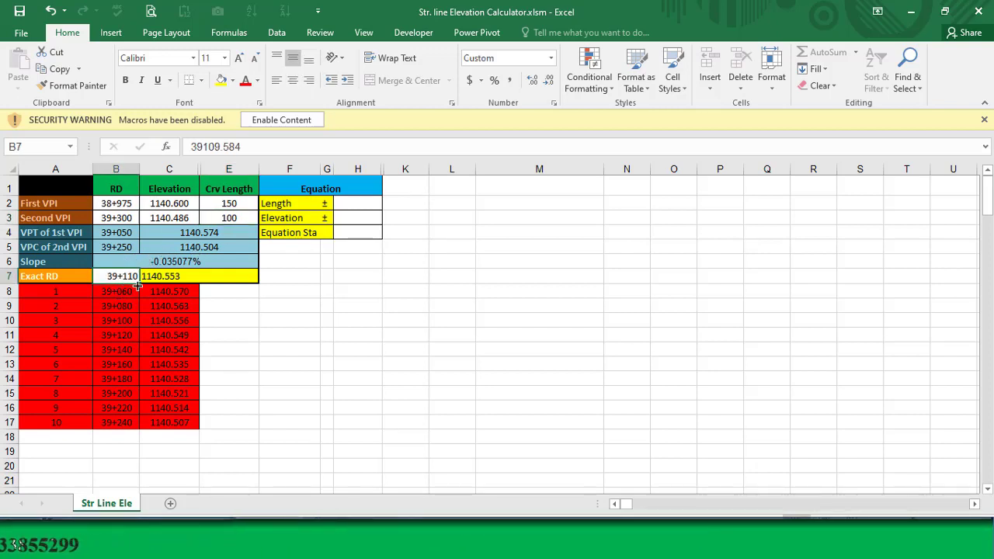
click(165, 276)
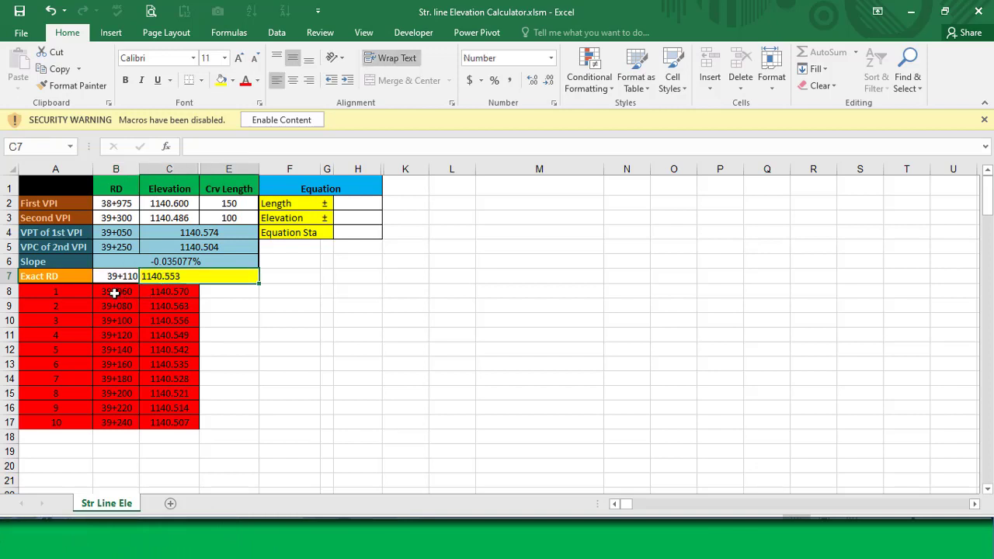
drag(115, 291, 187, 421)
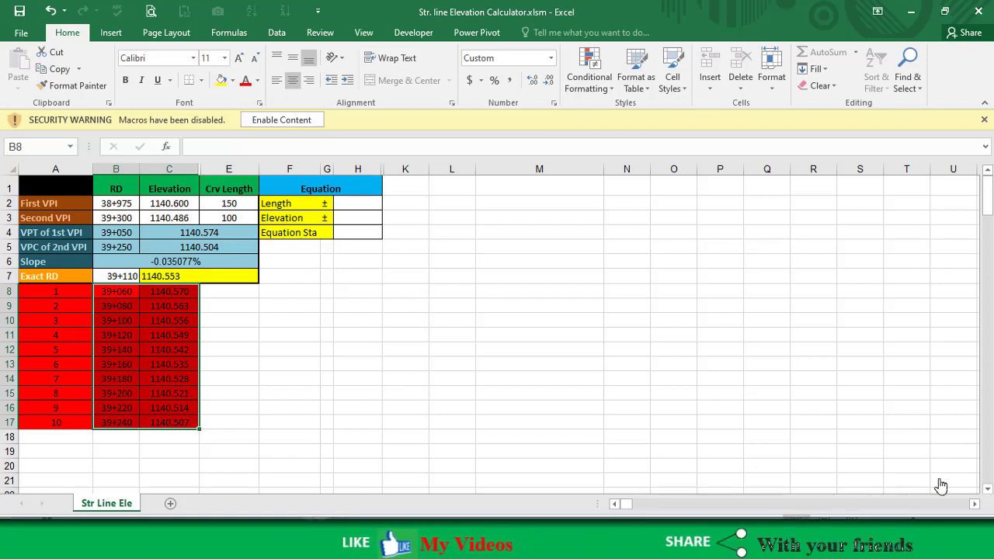
mouse_move(266, 547)
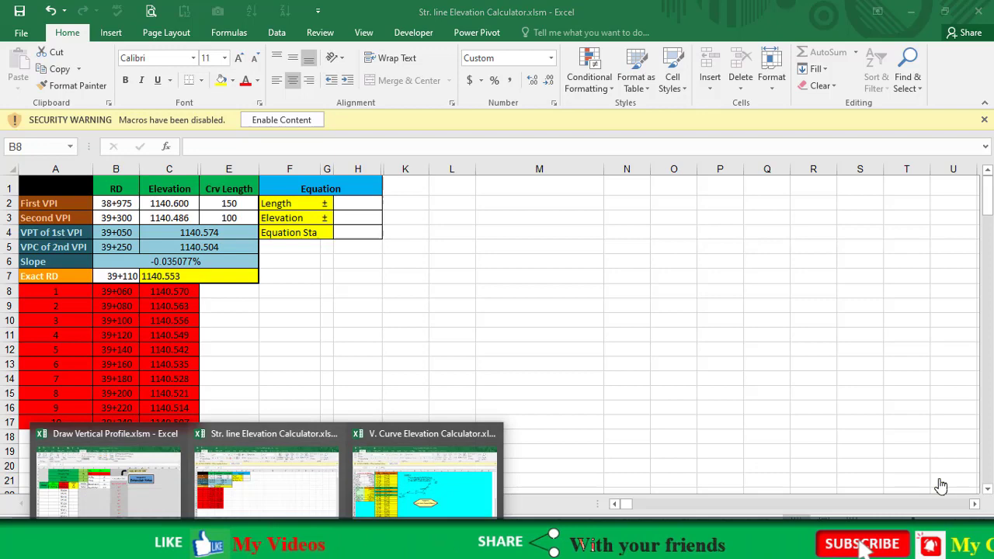
click(148, 485)
click(190, 505)
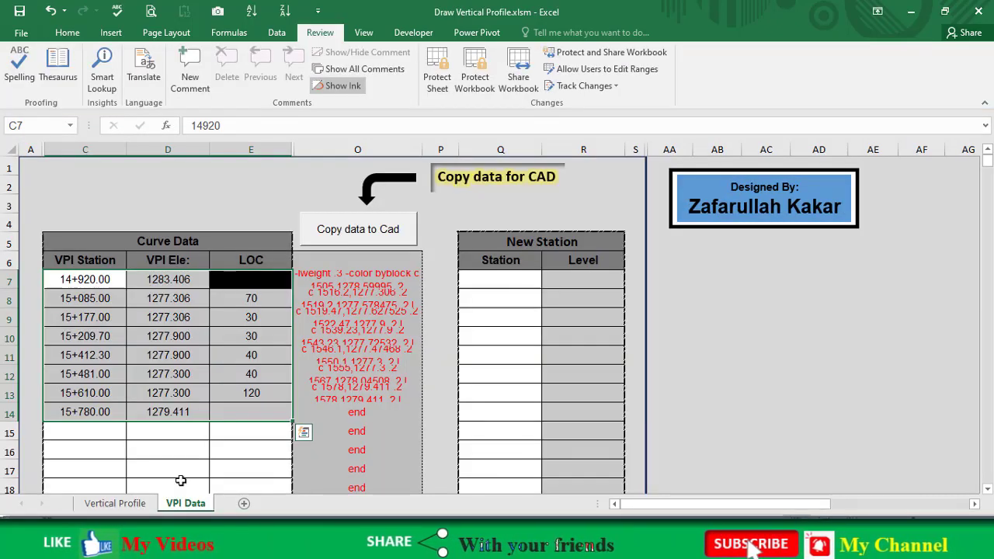
Read the first two VPI stations and elevations from C7:D8 of the profile workbook
click(93, 281)
click(162, 282)
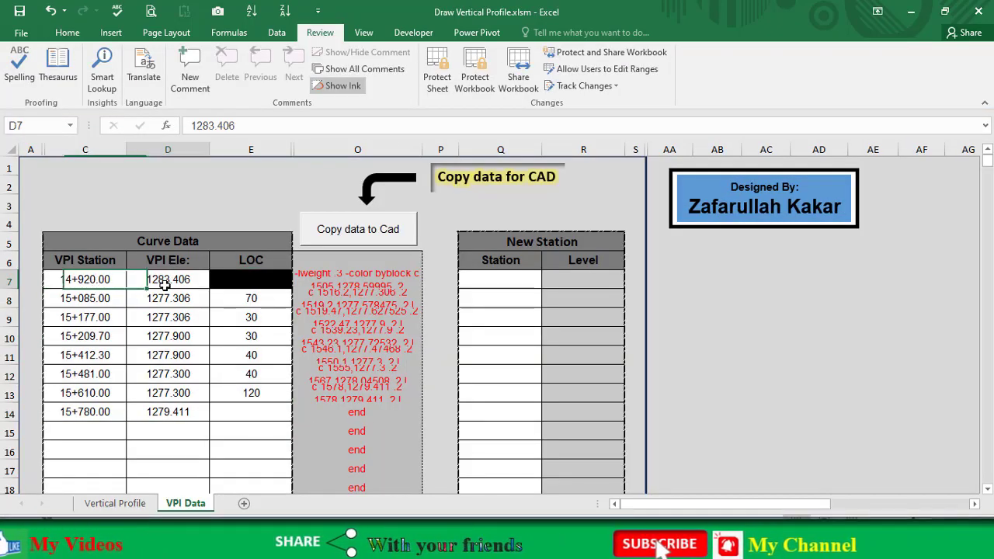
click(91, 299)
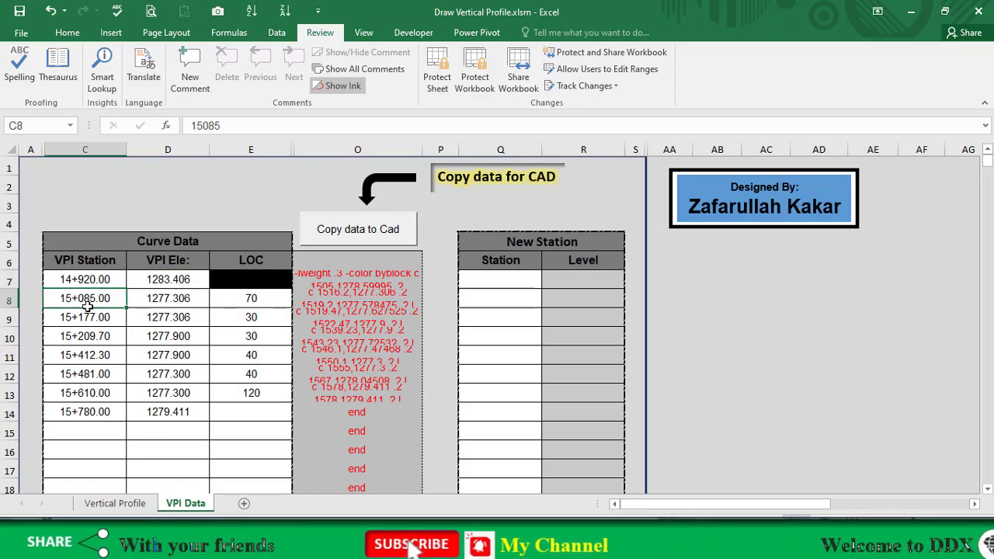
click(159, 298)
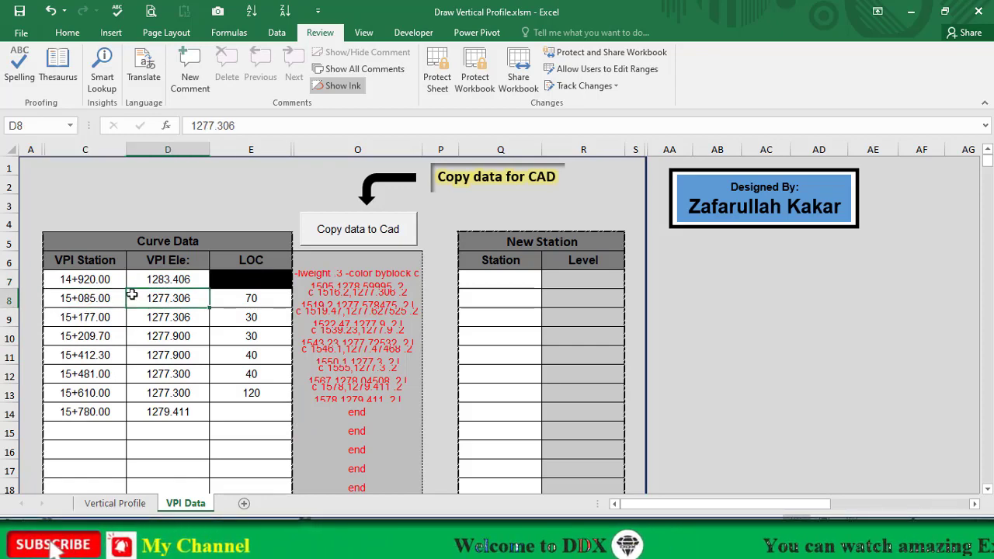
drag(92, 279, 163, 285)
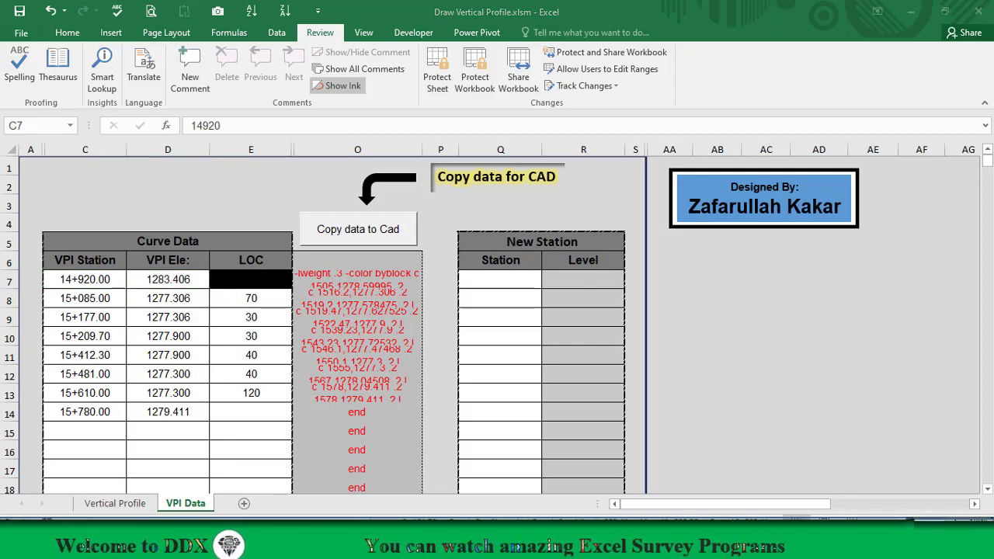
Enter the first VPI in the calculator: station 14920, elevation 1283.406, curve length 0
mouse_move(269, 547)
click(259, 477)
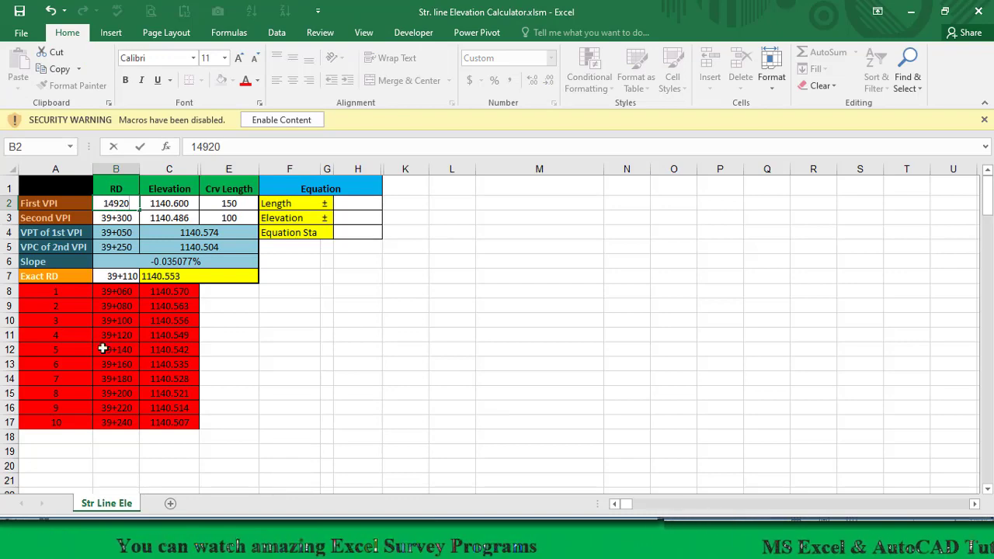
click(159, 201)
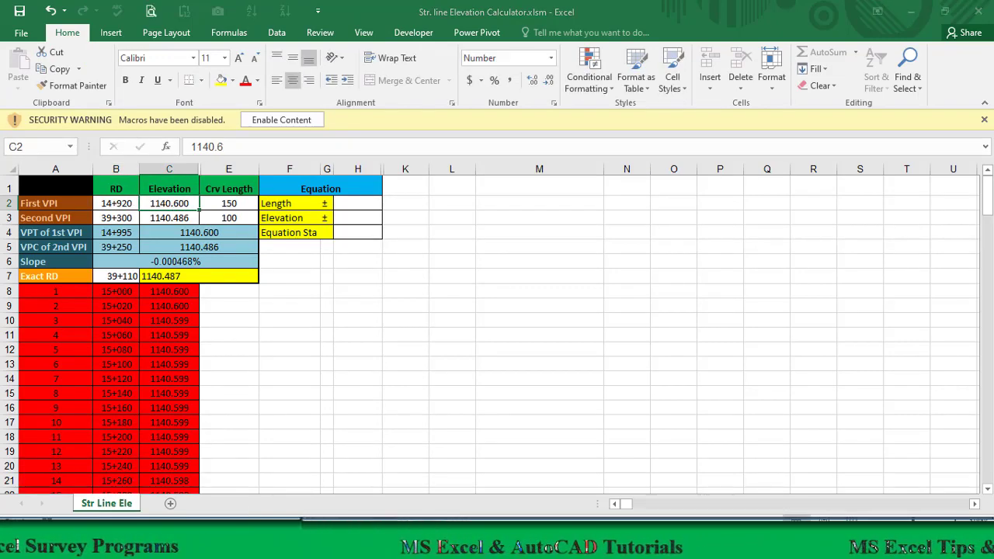
mouse_move(269, 547)
click(155, 481)
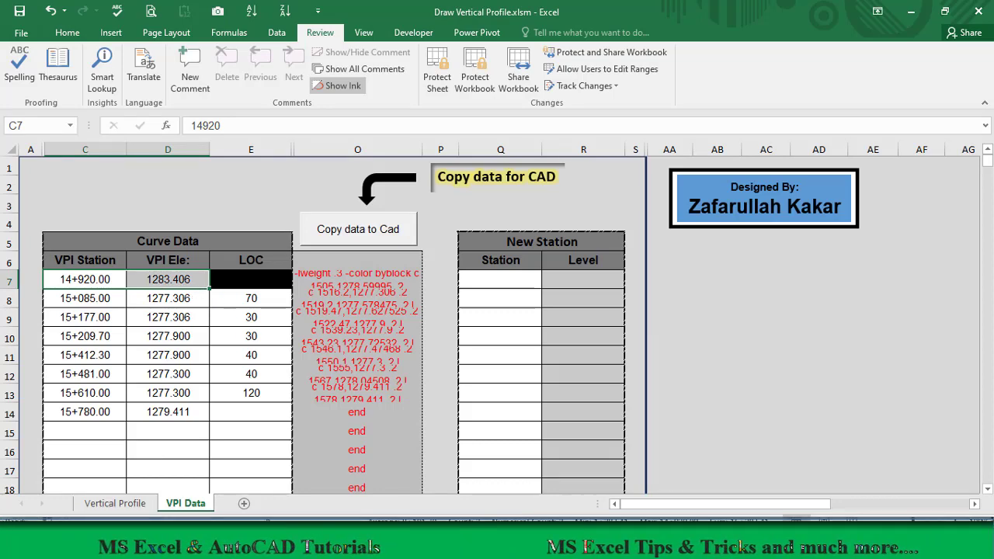
key(alt+Tab)
text(128)
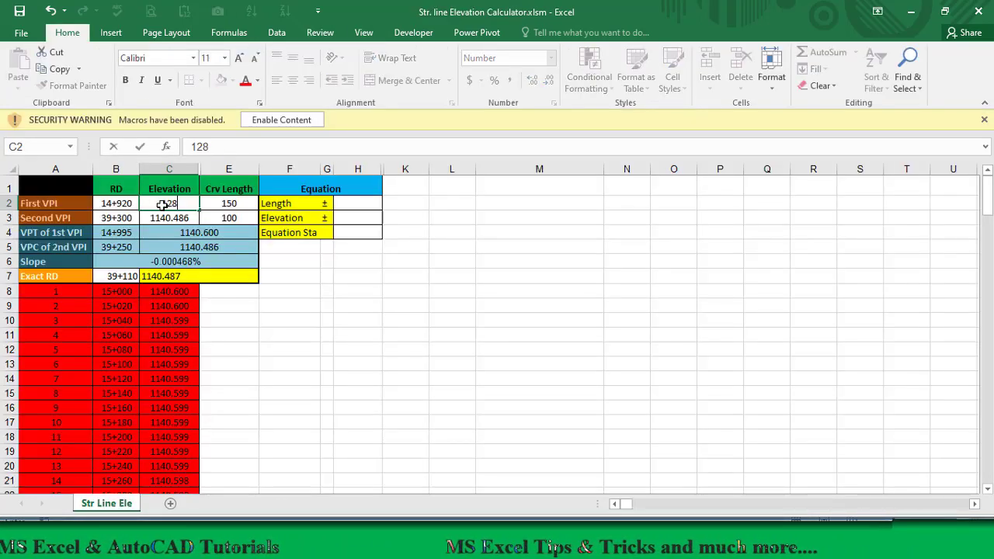
text(3.406)
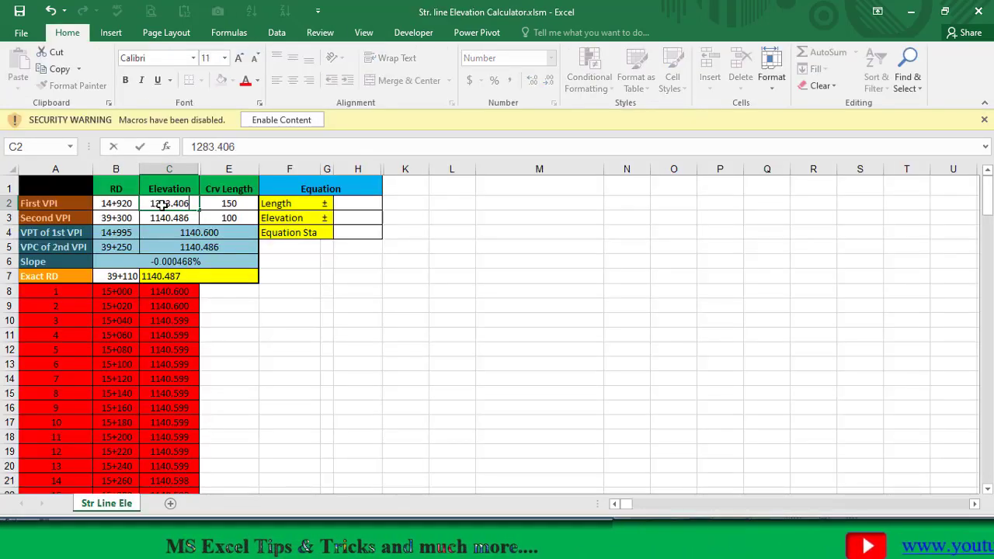
key(Tab)
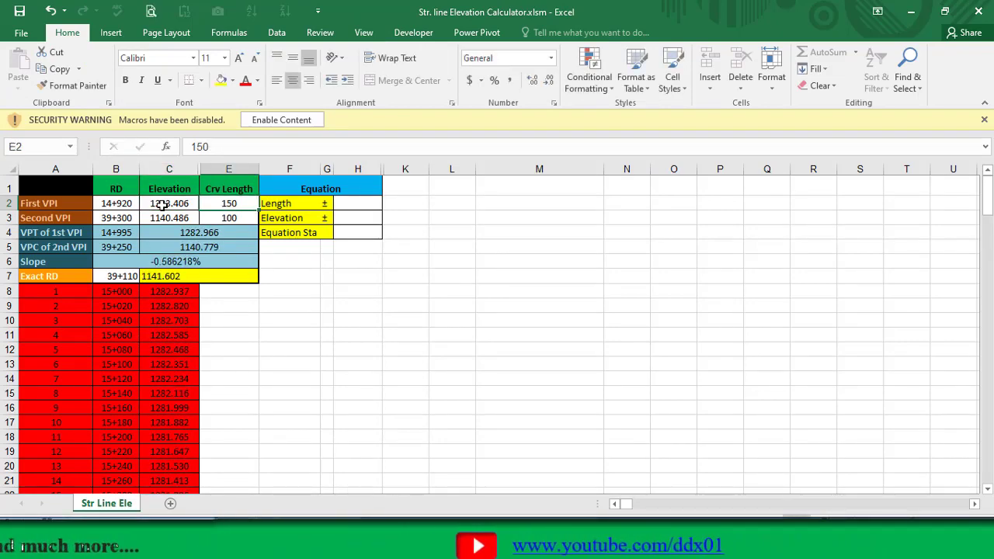
text(0)
key(Return)
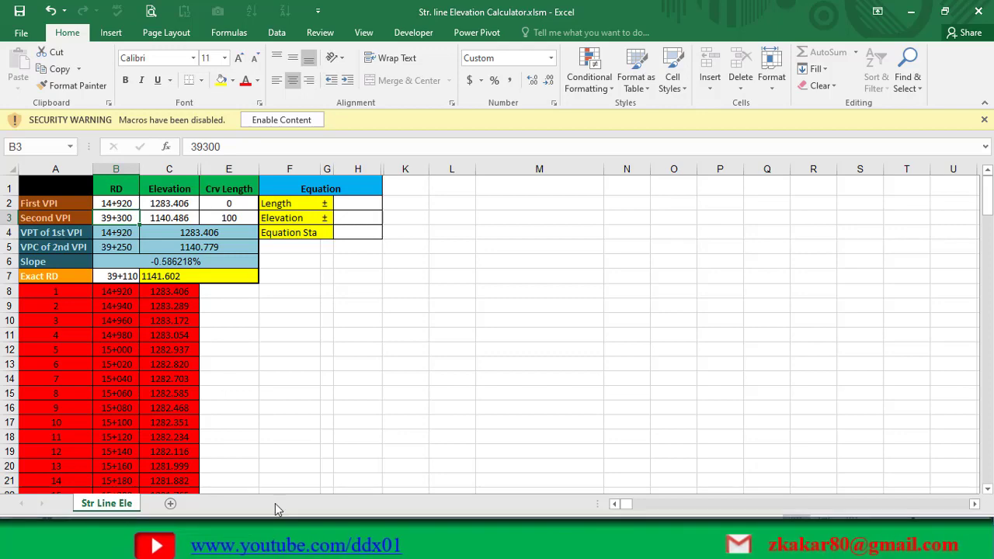
Enter the second VPI in the calculator: station 15085, elevation 1277.306
mouse_move(267, 547)
click(93, 466)
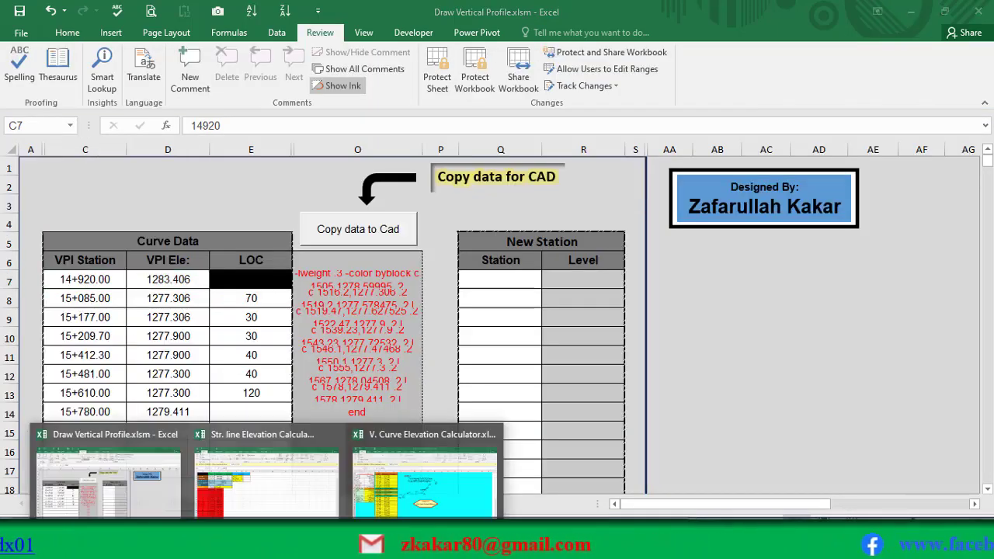
click(194, 485)
text(150)
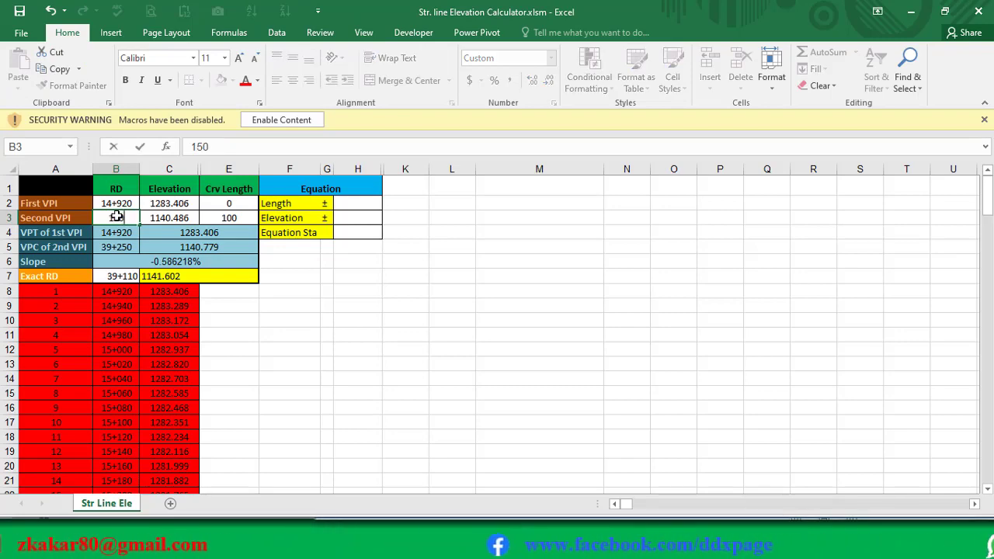
text(85)
key(Tab)
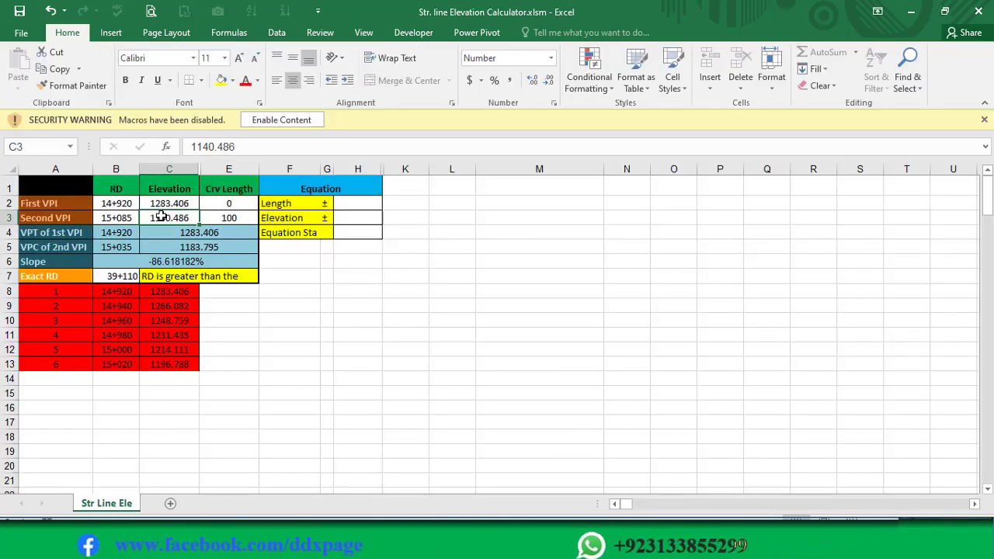
text(1277)
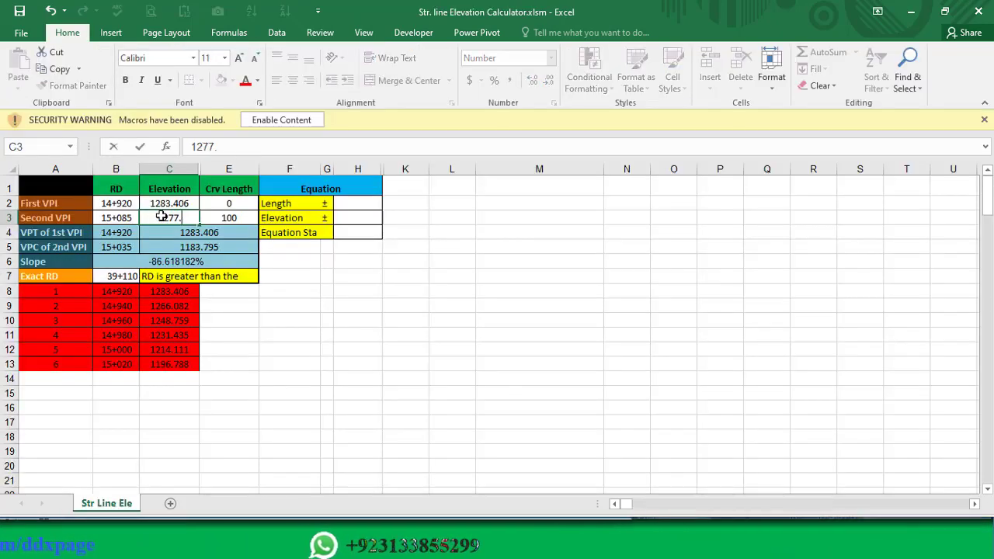
text(.306)
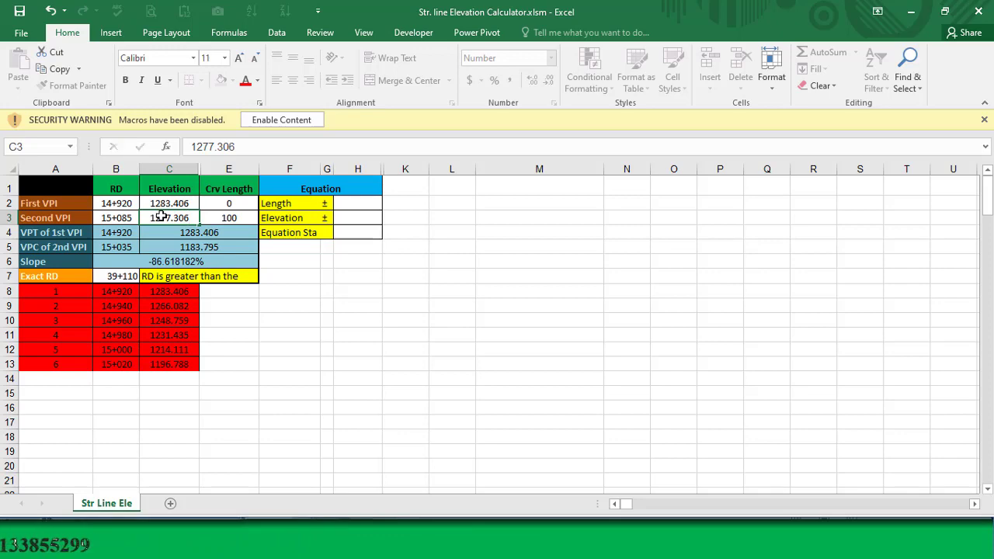
key(Tab)
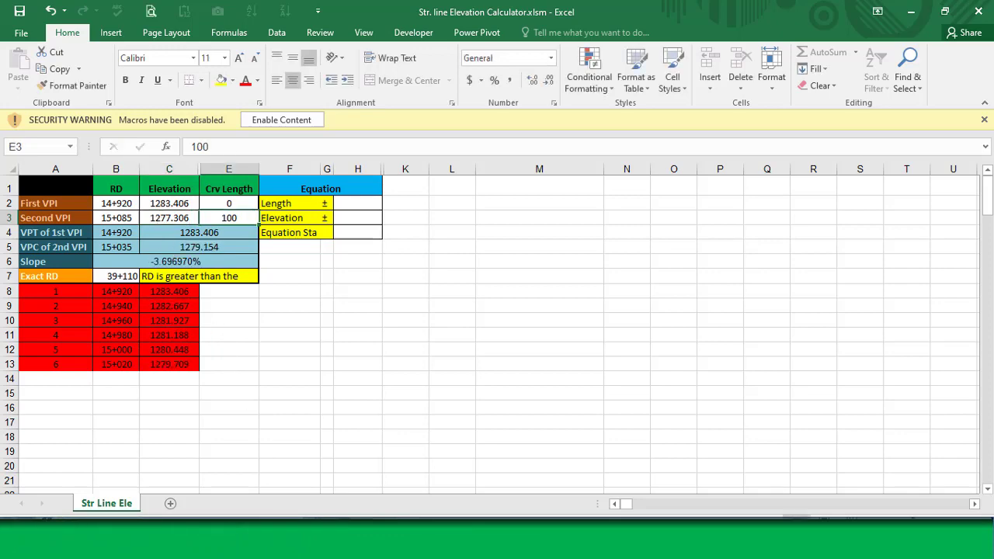
Copy the computed stations and elevations B8:C14 and bring Draw Vertical Profile forward
click(140, 493)
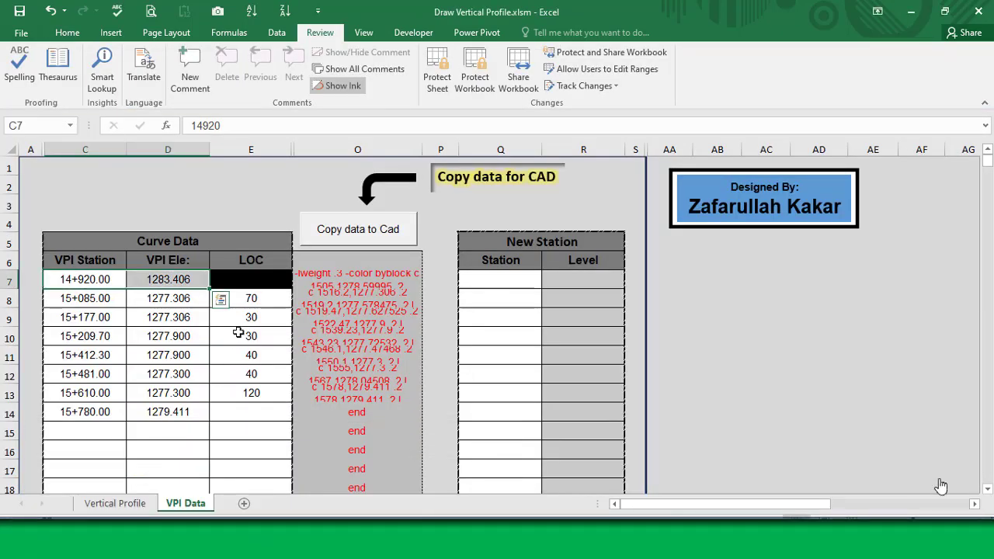
click(264, 547)
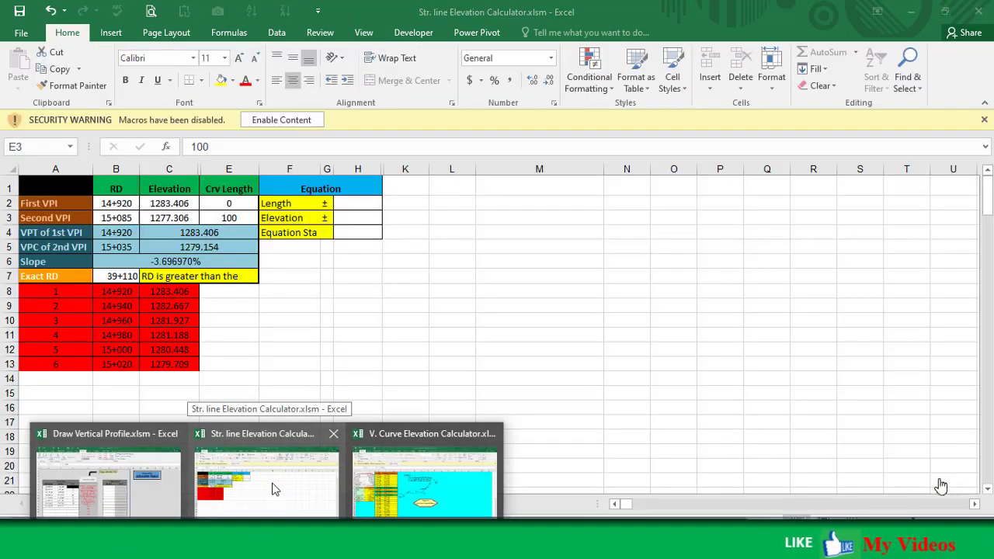
click(275, 480)
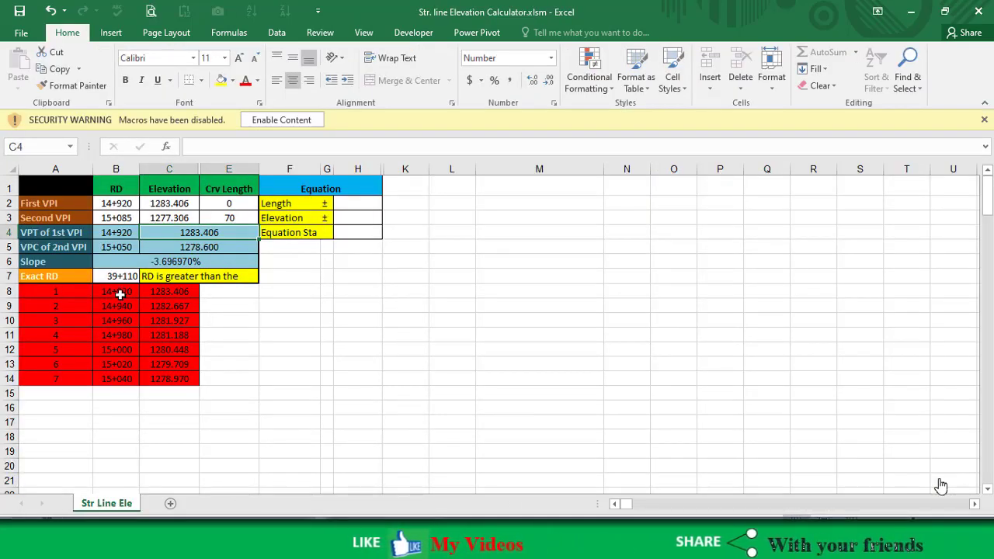
drag(120, 294, 167, 378)
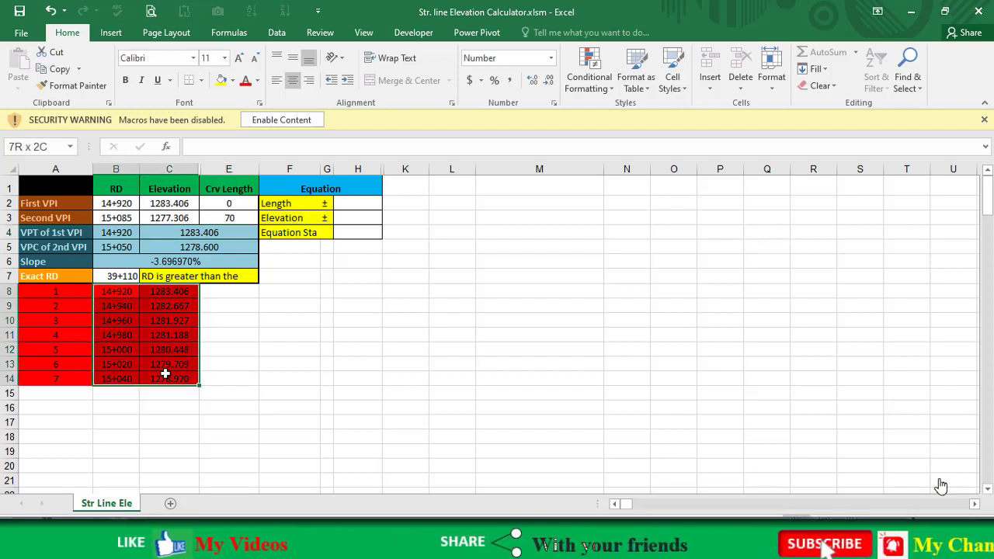
right_click(155, 354)
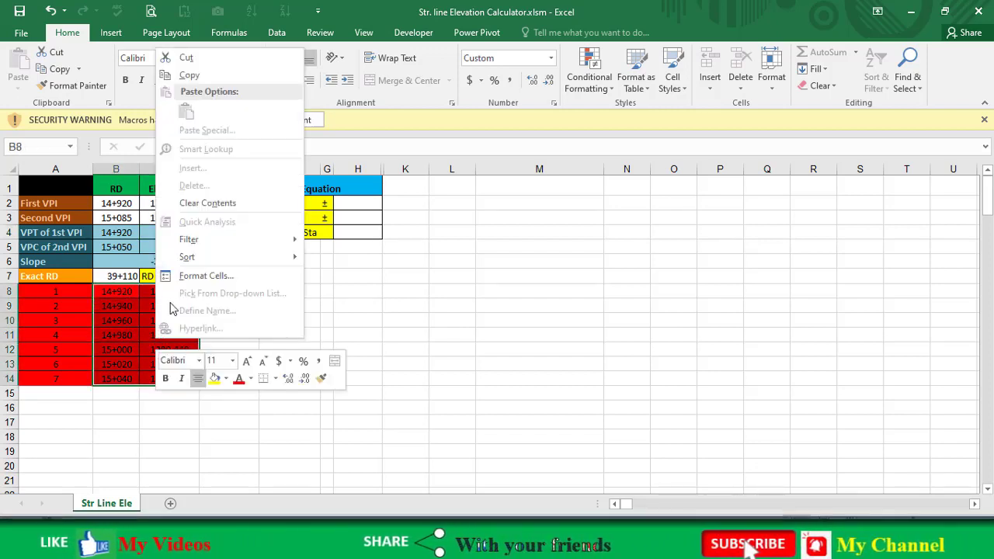
click(189, 75)
mouse_move(267, 548)
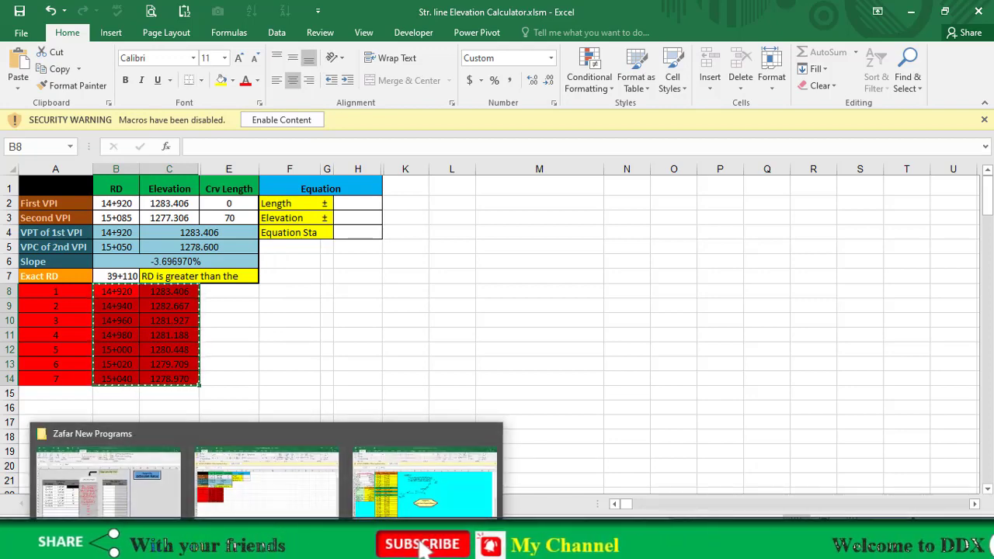
click(109, 473)
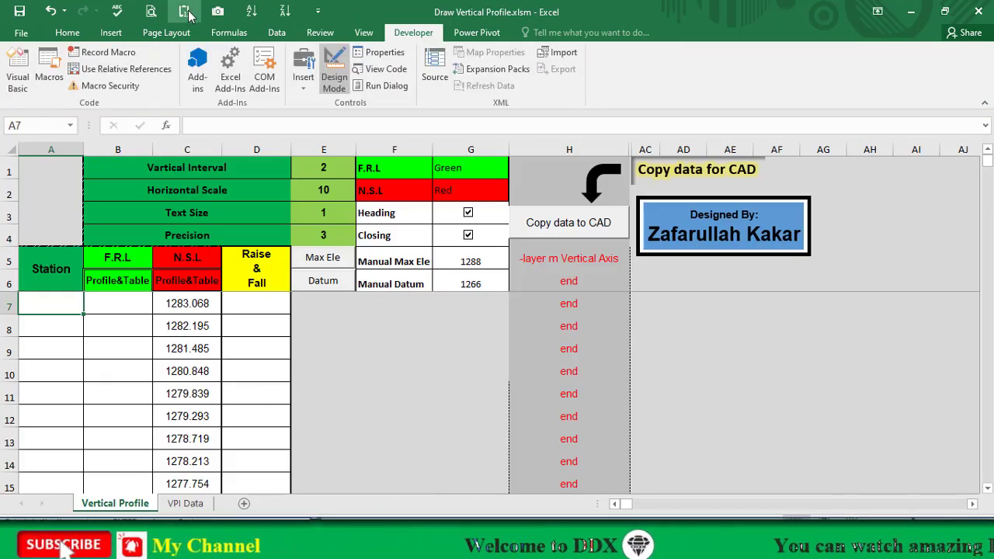
Paste stations 14+920 to 15+040 and their F.R.L elevations as values at A7
click(186, 12)
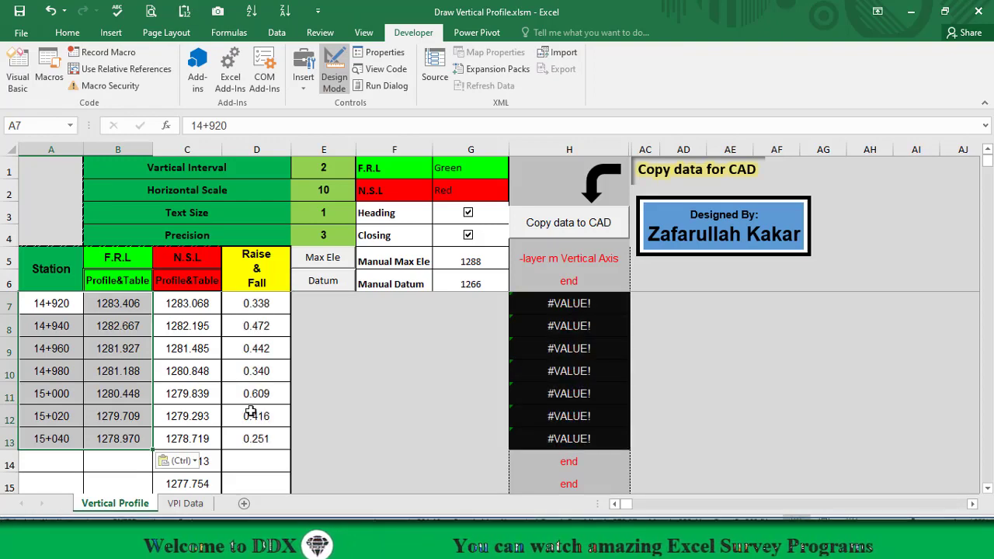
click(57, 463)
click(118, 461)
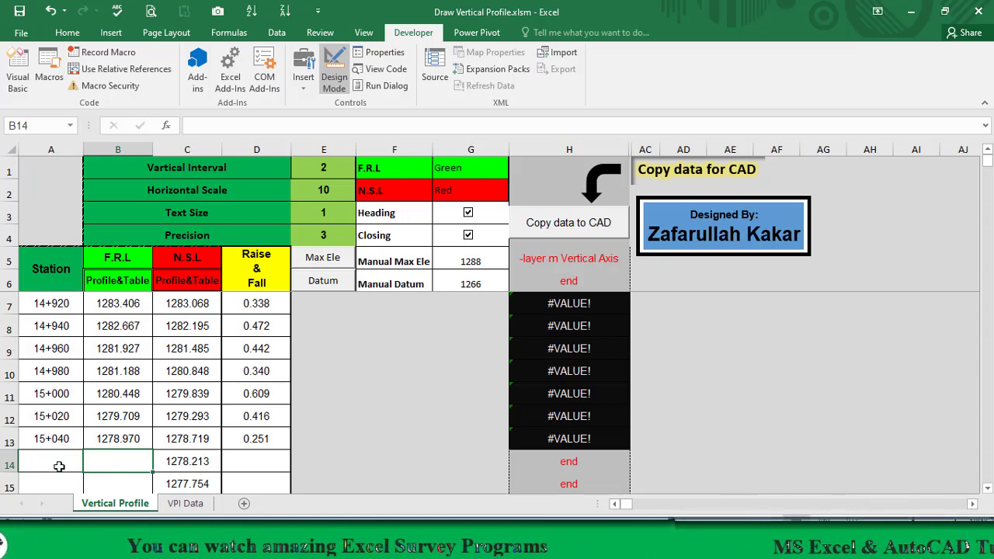
click(59, 462)
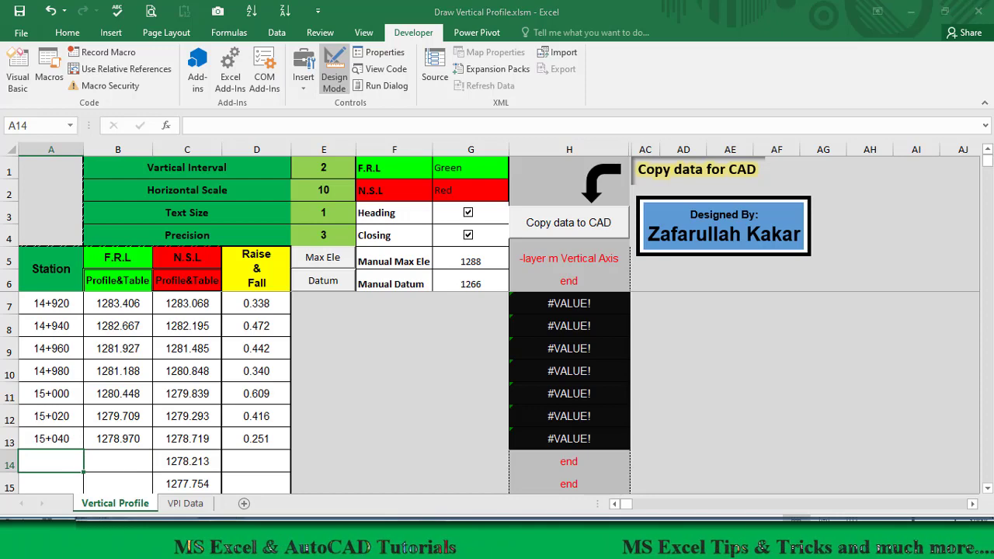
click(317, 490)
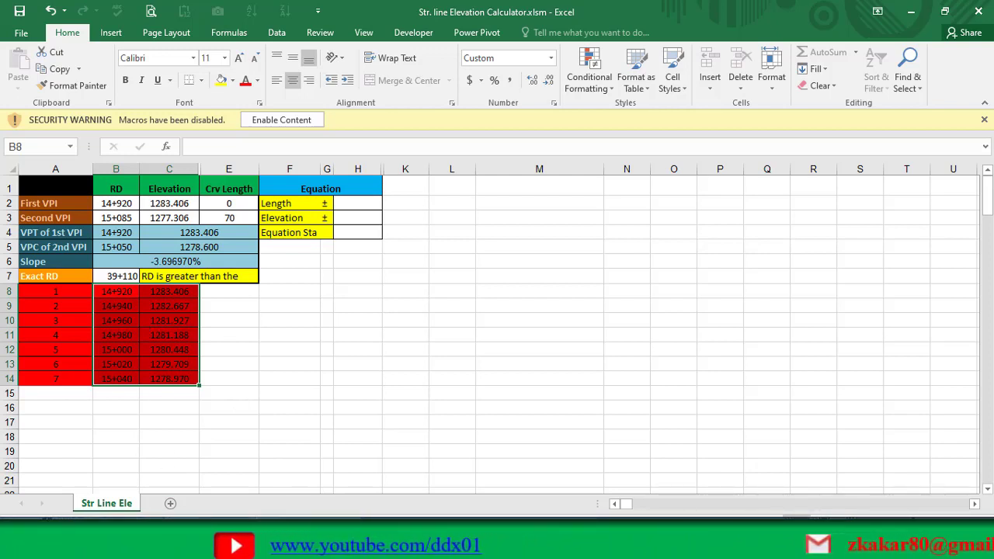
Bring Vertical Profile1.xlsm forward, showing its VPI Data curve table from 14+920.00 to 15+780.00
click(375, 487)
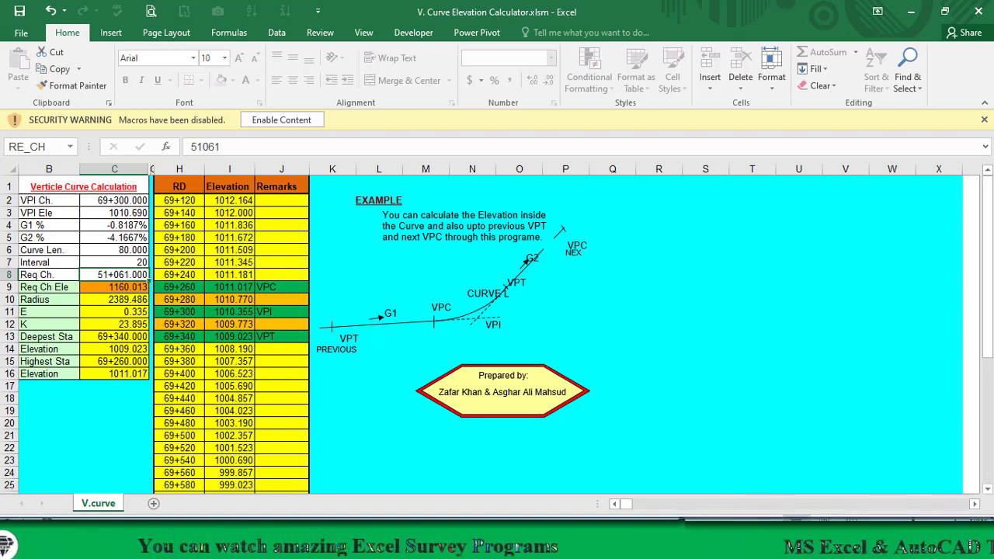
click(211, 298)
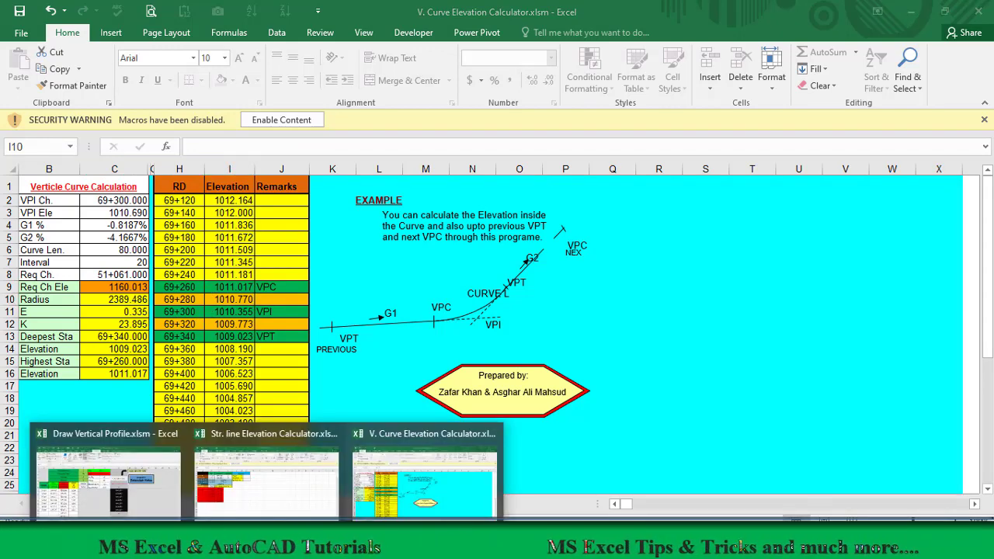
click(82, 474)
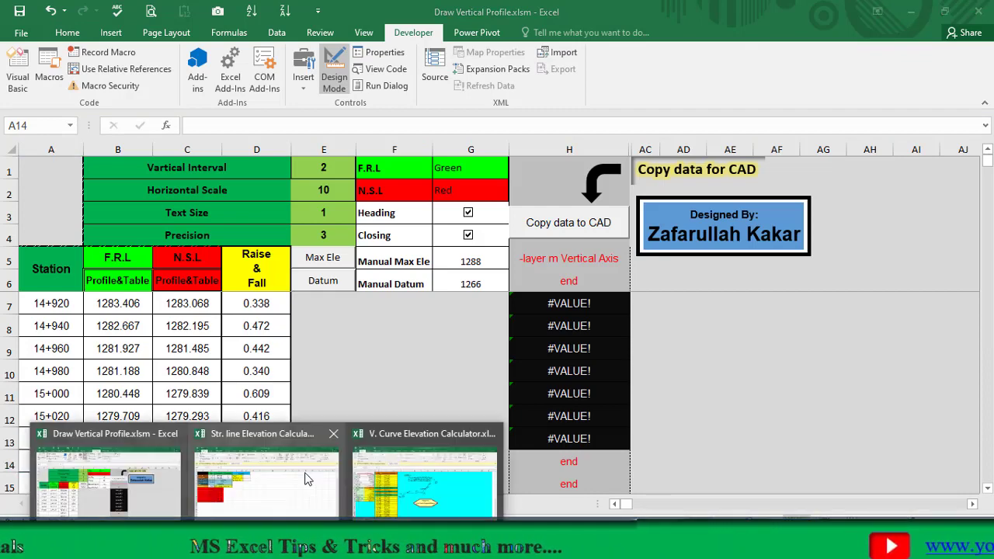
click(373, 504)
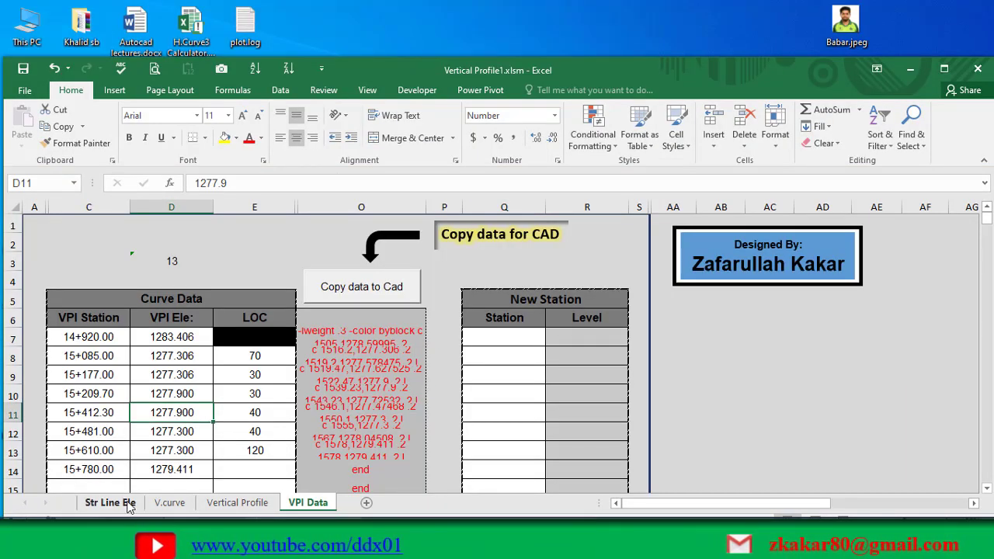
Browse the Str Line Ele, V.curve, Vertical Profile and VPI Data sheets
click(124, 505)
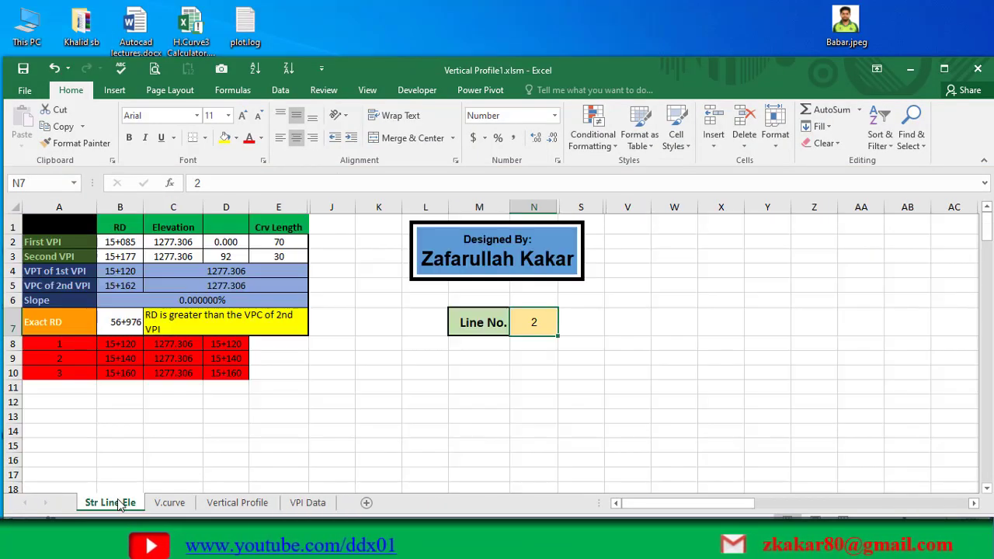
click(168, 503)
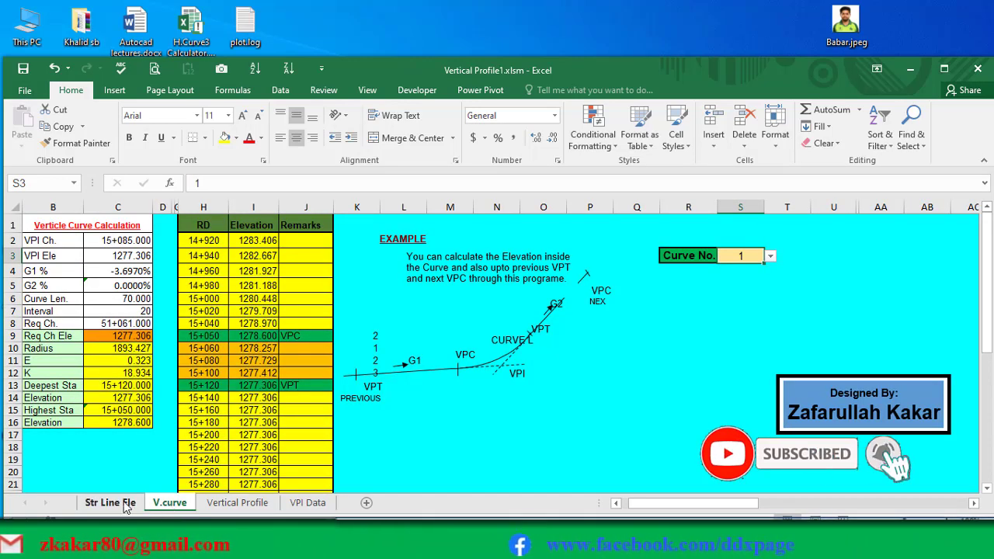
click(225, 503)
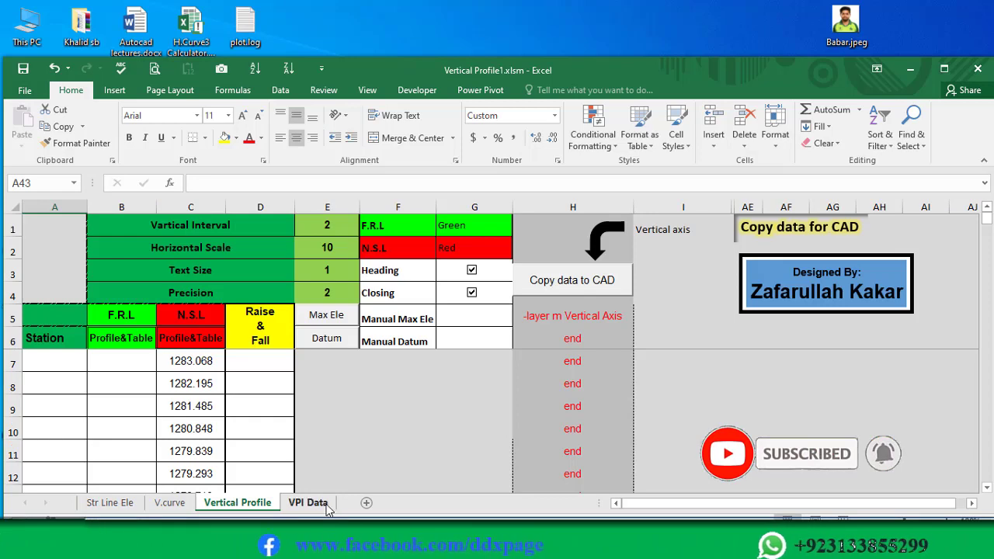
click(308, 503)
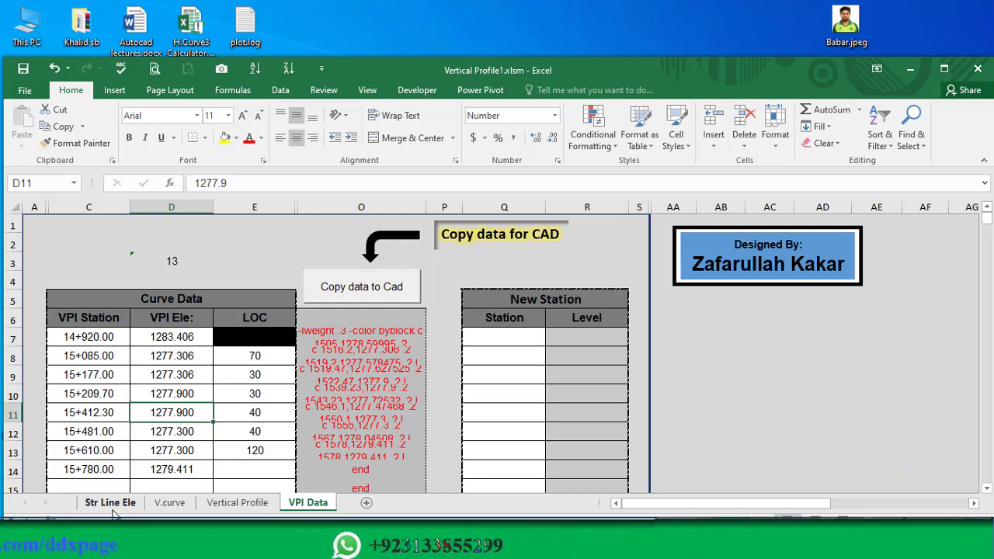
click(167, 504)
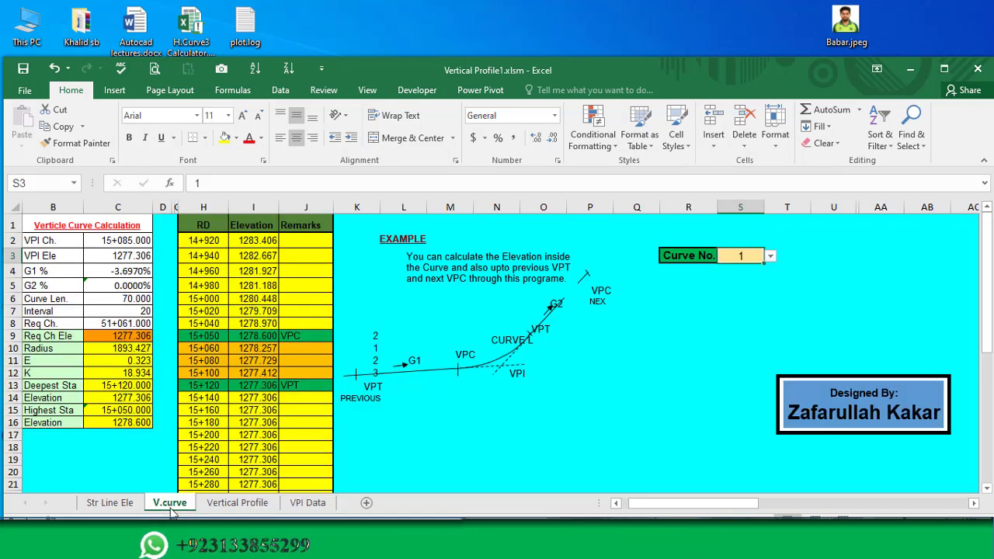
click(115, 504)
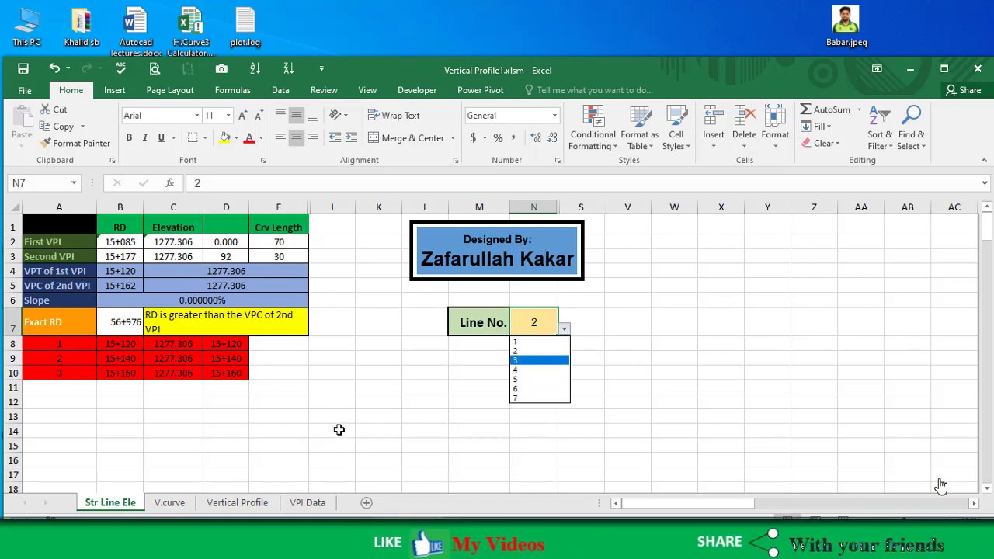
Check the Curve No. and Line No. dropdown choices, leaving Line No. at 2
click(195, 502)
click(168, 502)
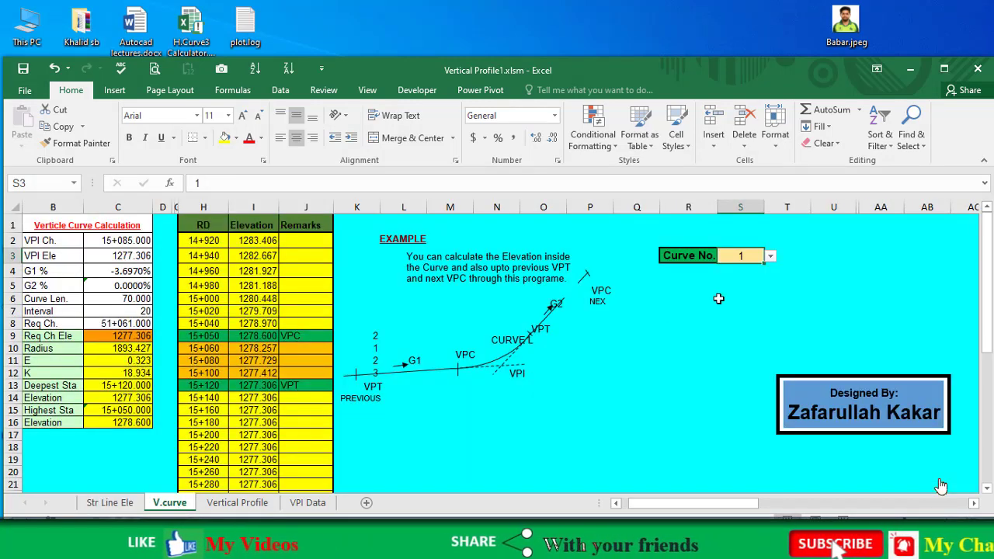
click(770, 256)
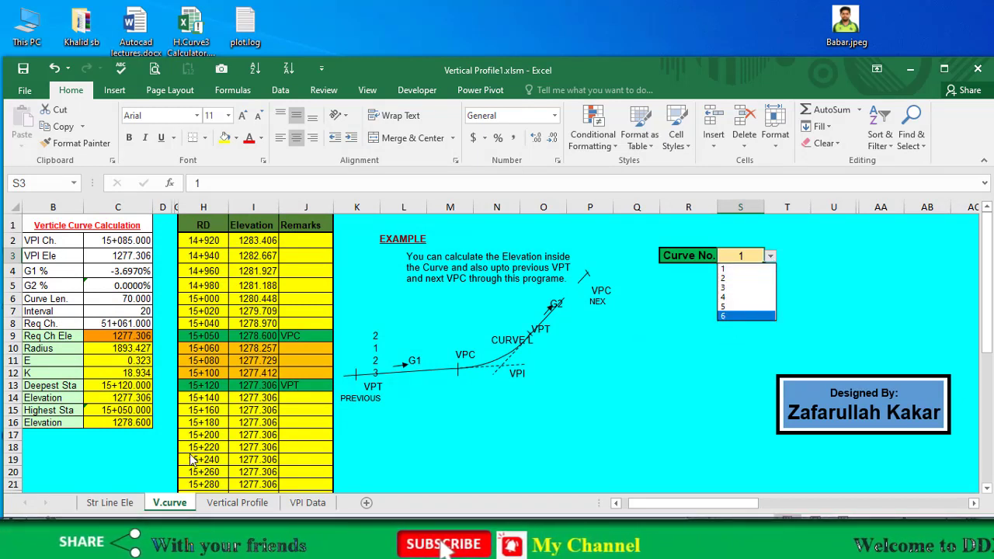
click(109, 503)
click(131, 505)
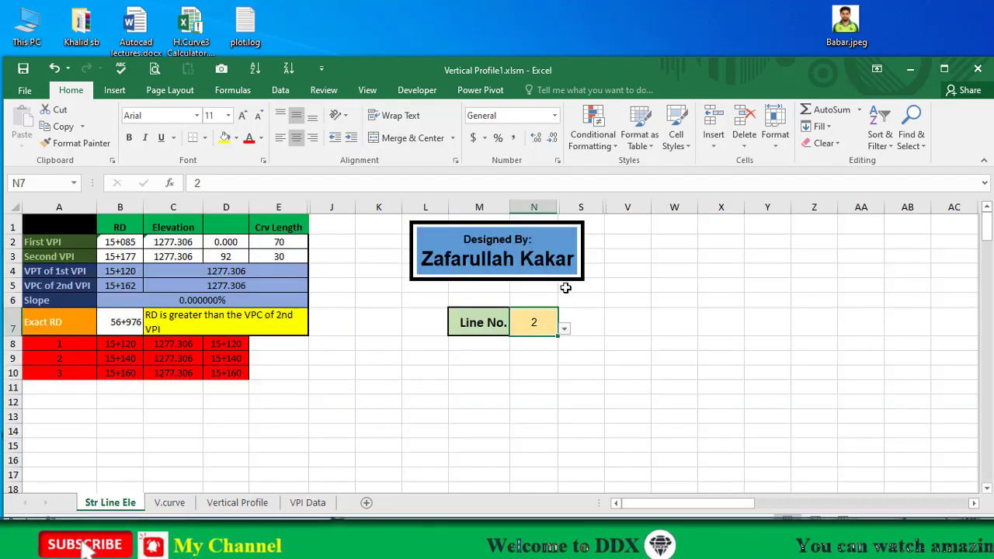
click(564, 328)
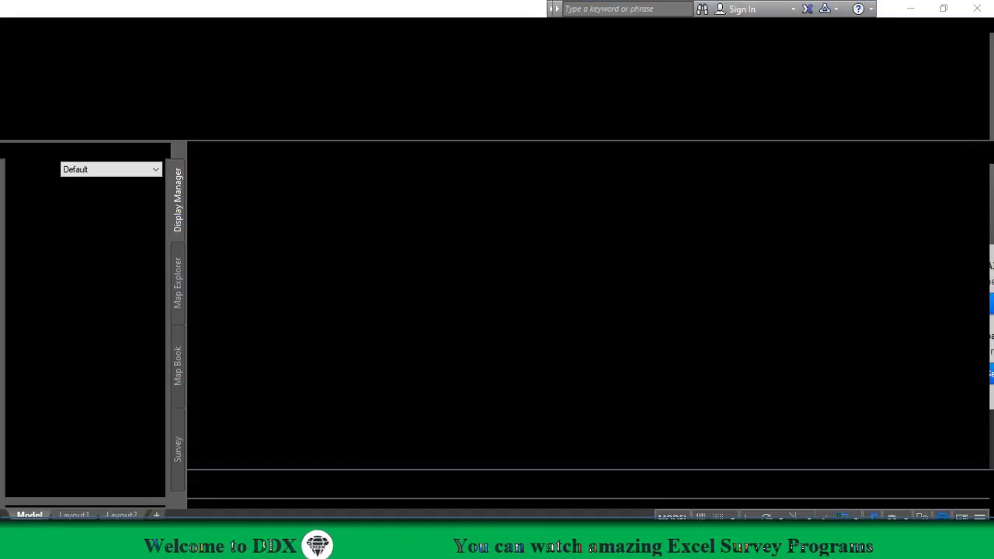
Draw a trial six-vertex zigzag polyline with PL in AutoCAD
text(pl)
key(Return)
click(280, 369)
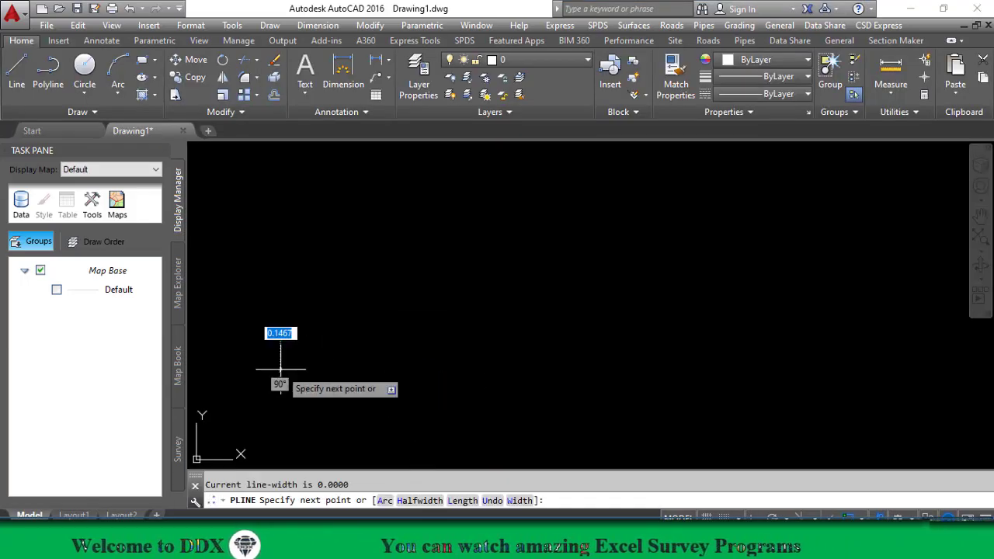
click(362, 272)
click(513, 312)
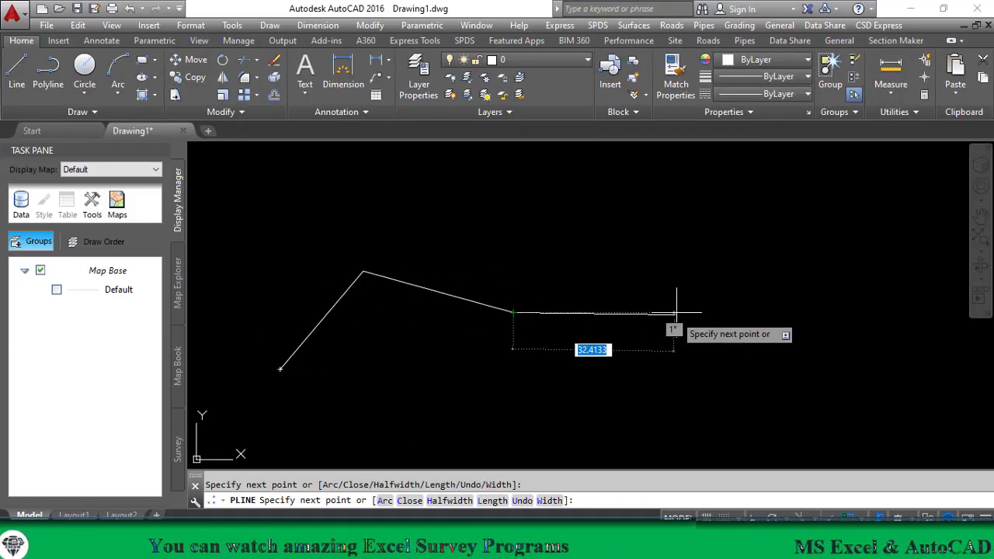
click(685, 295)
click(798, 214)
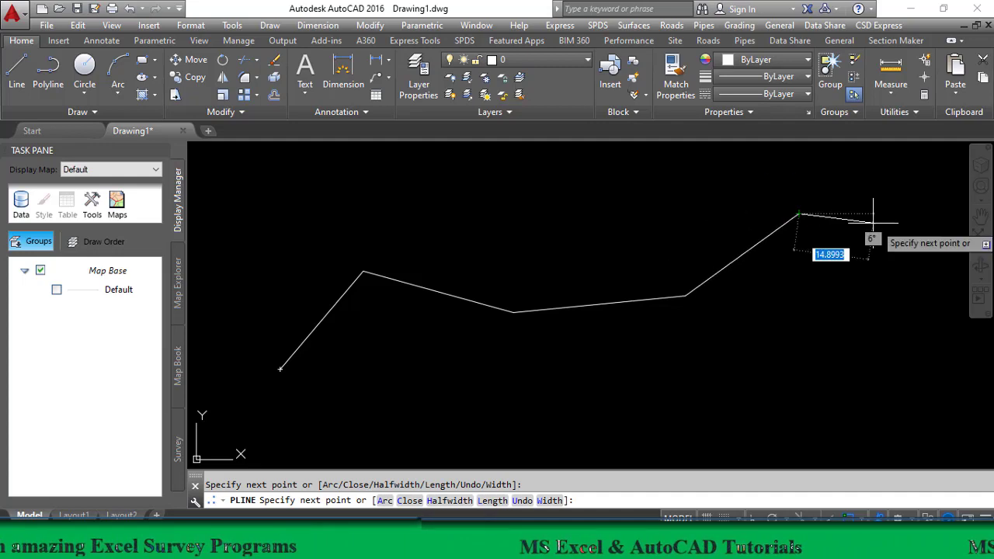
click(932, 258)
key(Return)
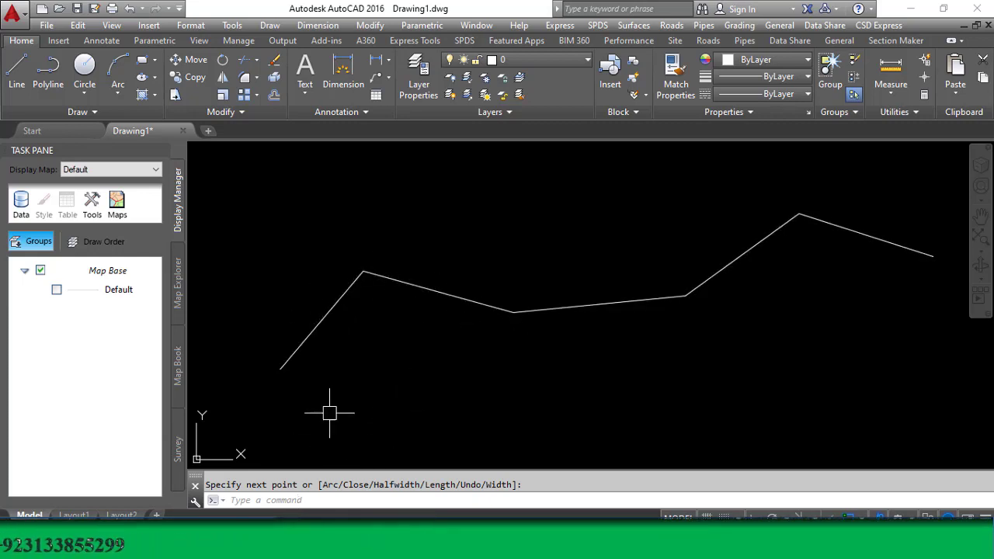
Erase the trial polyline and return to the Excel workbook
click(378, 270)
text(e)
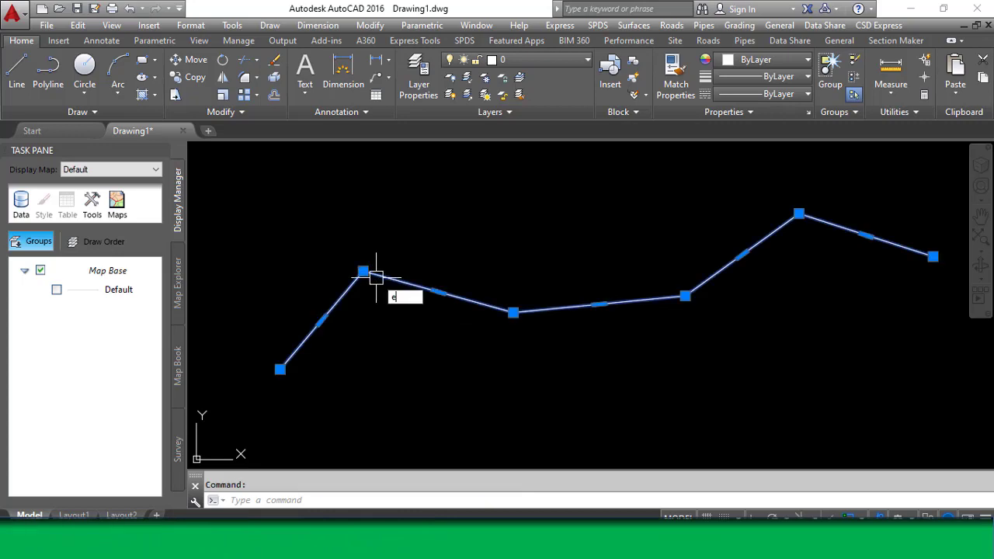
key(Return)
key(alt+Tab)
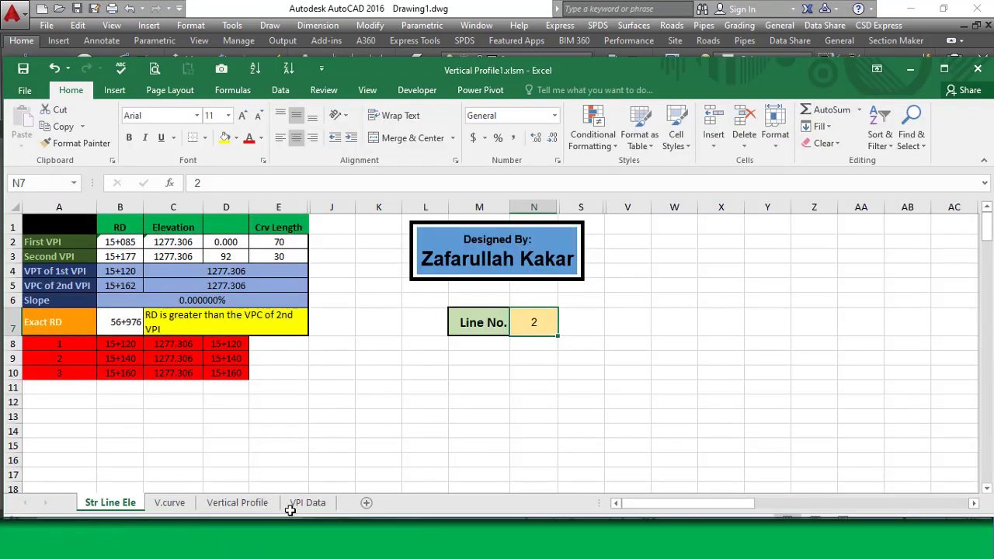
Inspect VPI Data stations 14+920, 15+085, 15+177 and the LOC lengths E8:E13
click(310, 504)
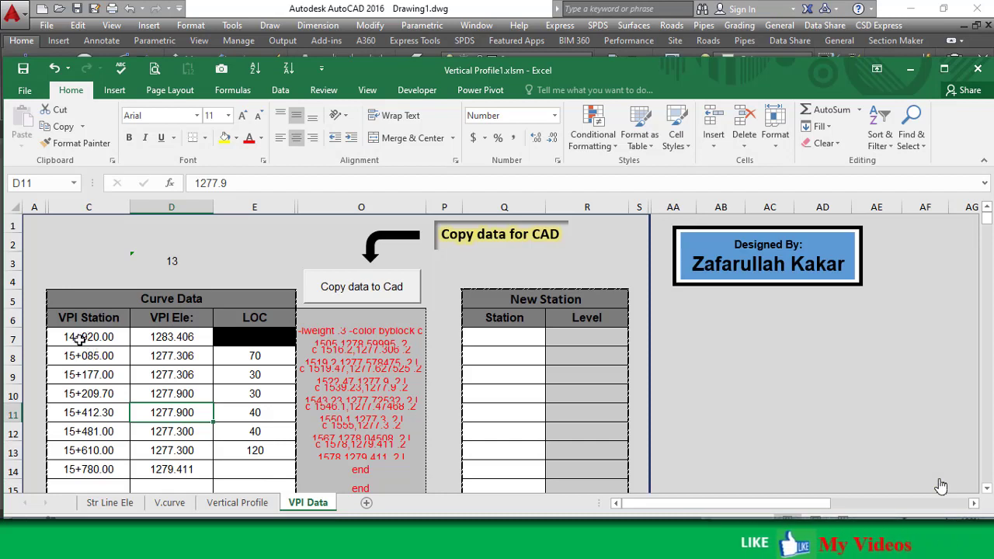
click(80, 340)
click(84, 358)
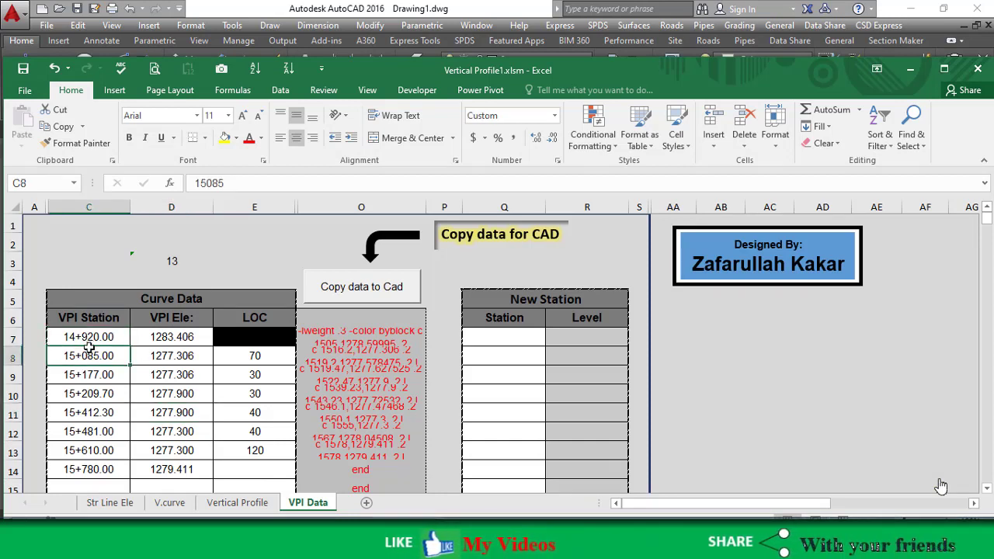
click(87, 375)
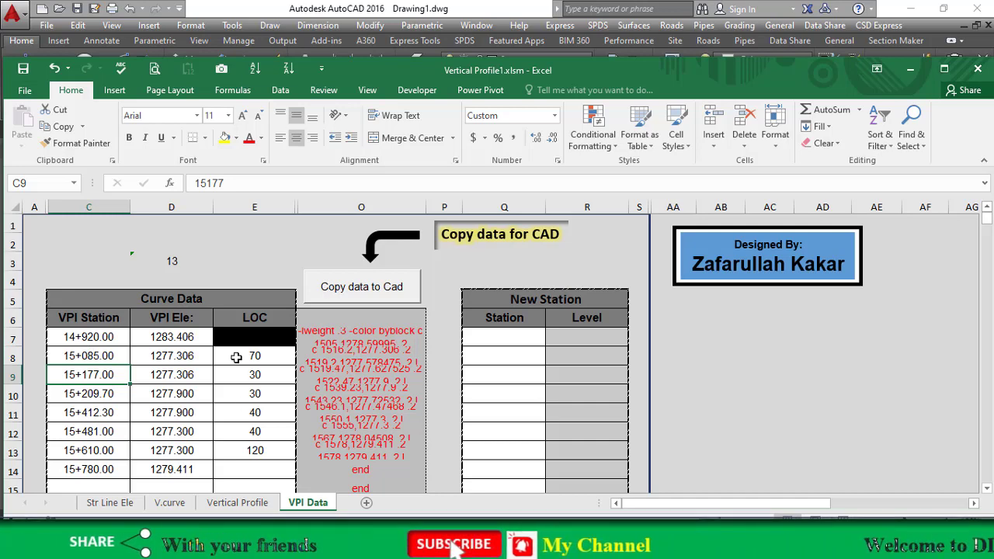
drag(250, 355, 251, 448)
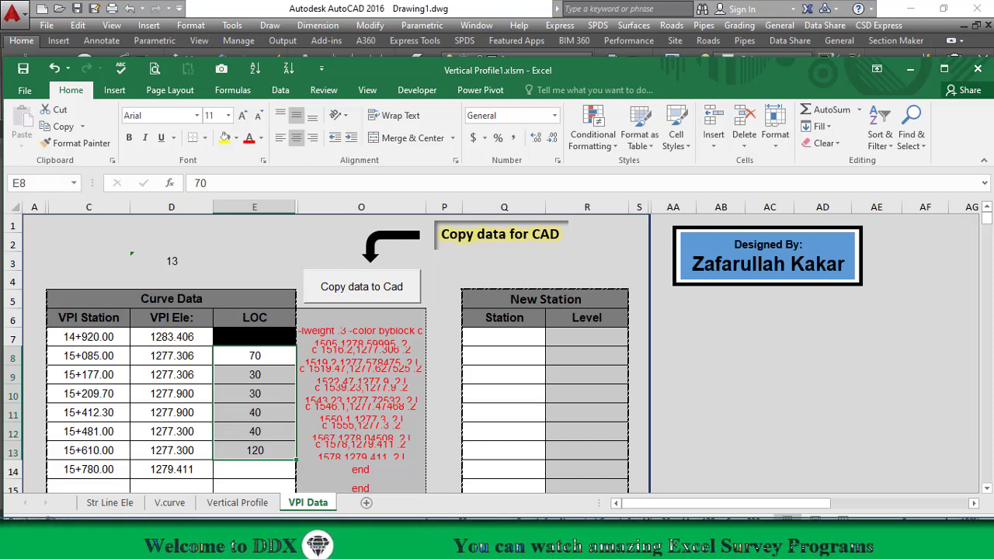
click(157, 388)
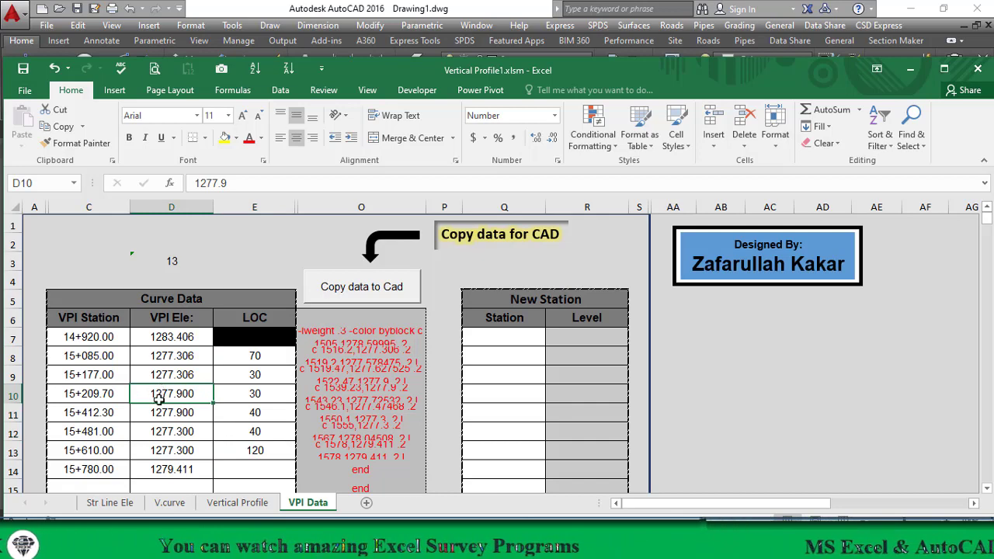
Check the V.curve sheet's Curve No. list, keeping it at 1
click(110, 503)
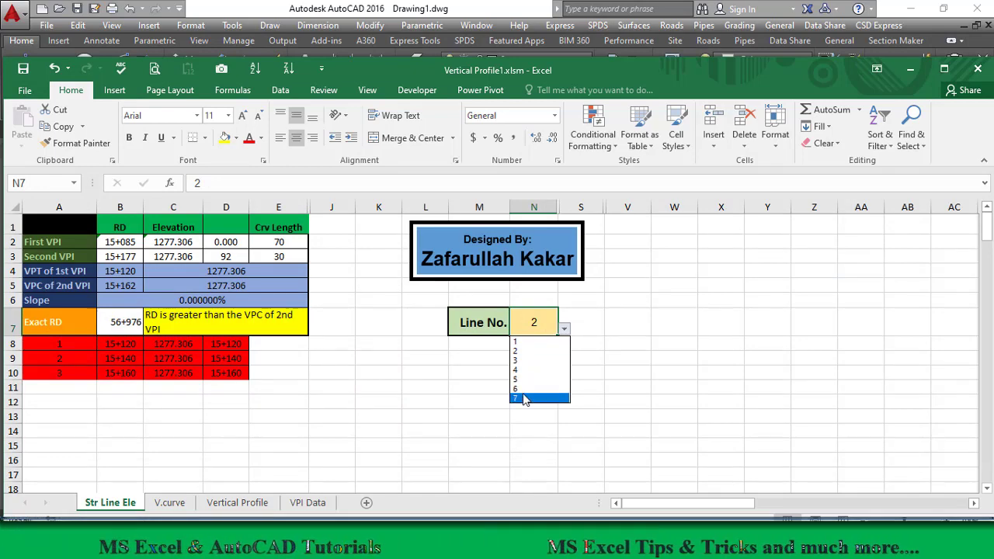
click(167, 502)
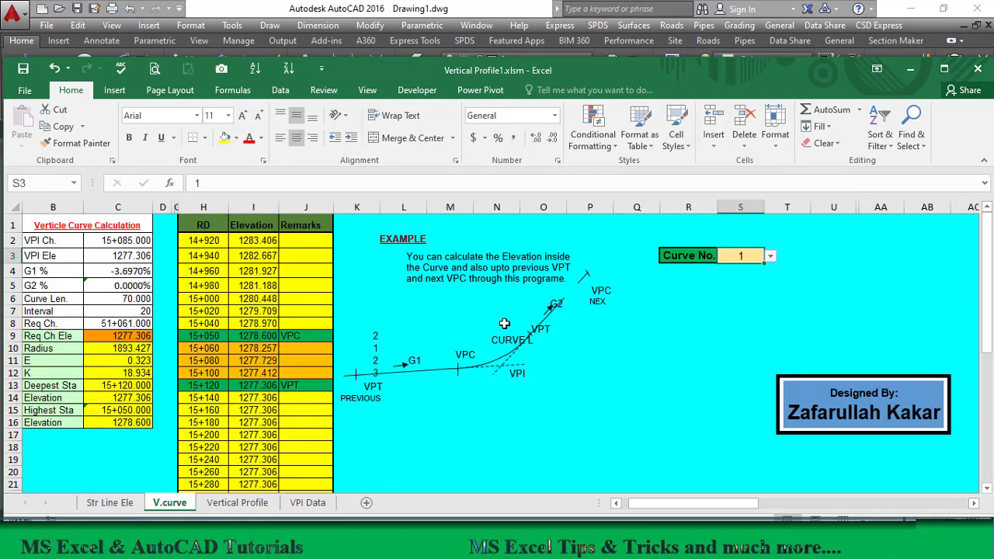
click(771, 256)
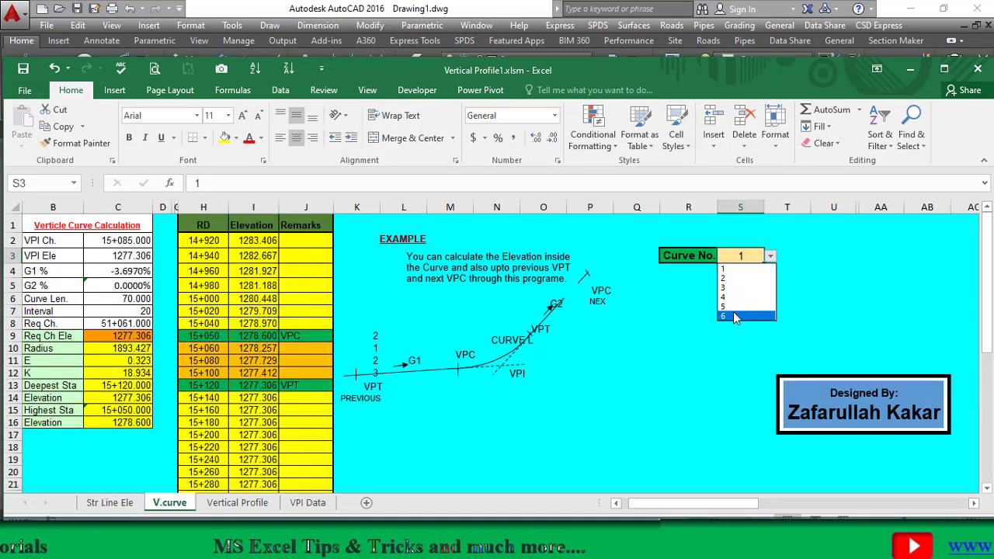
click(542, 462)
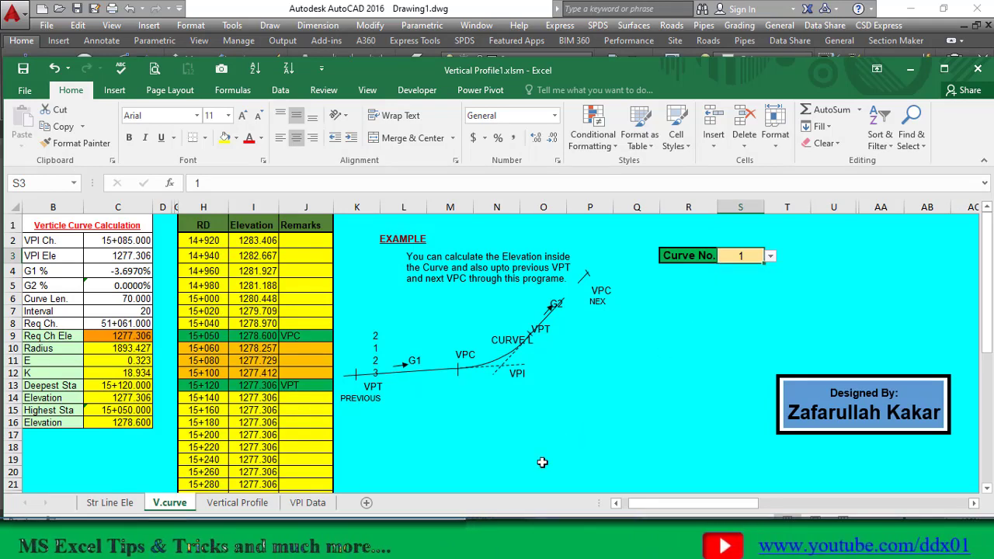
click(443, 464)
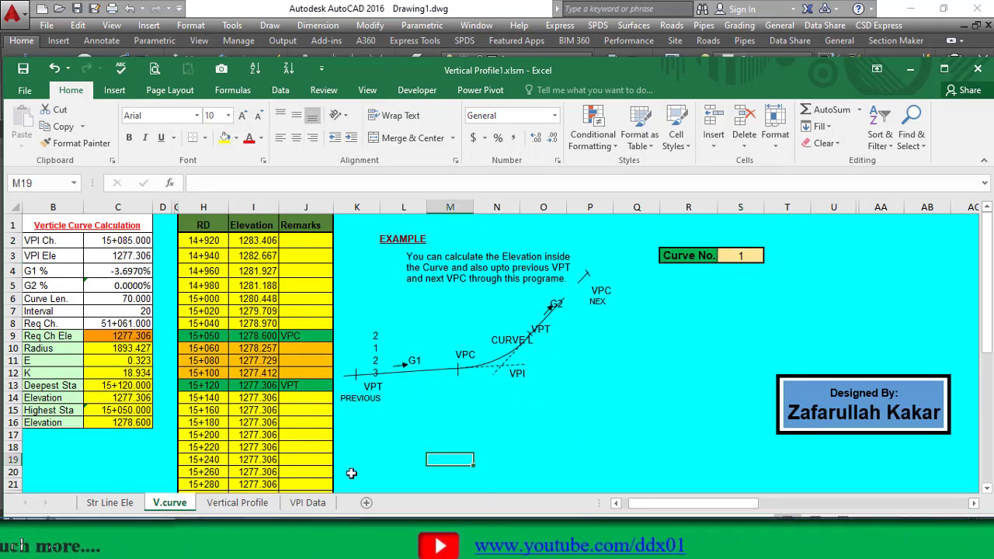
Set Line No. to 1 on the Str Line Ele sheet
click(107, 503)
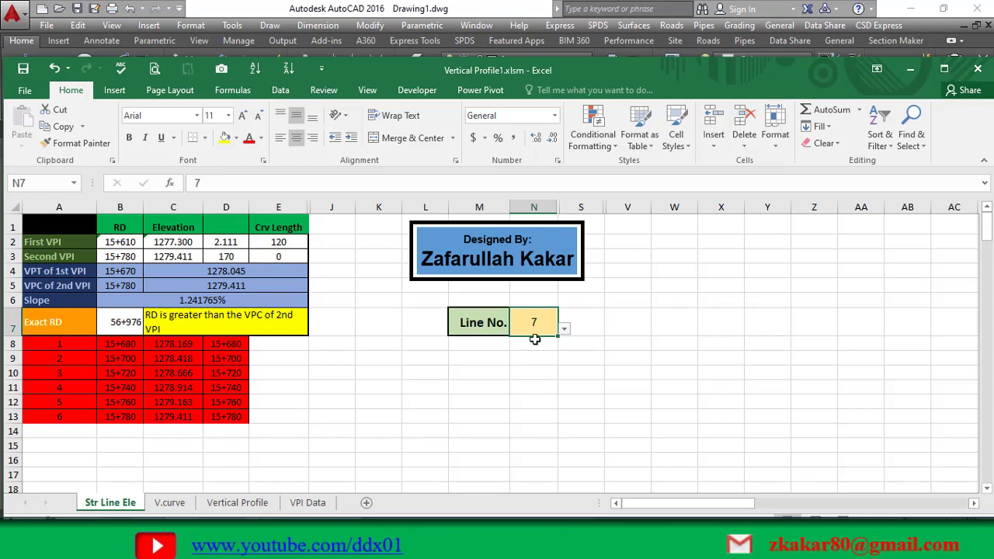
click(564, 329)
click(535, 342)
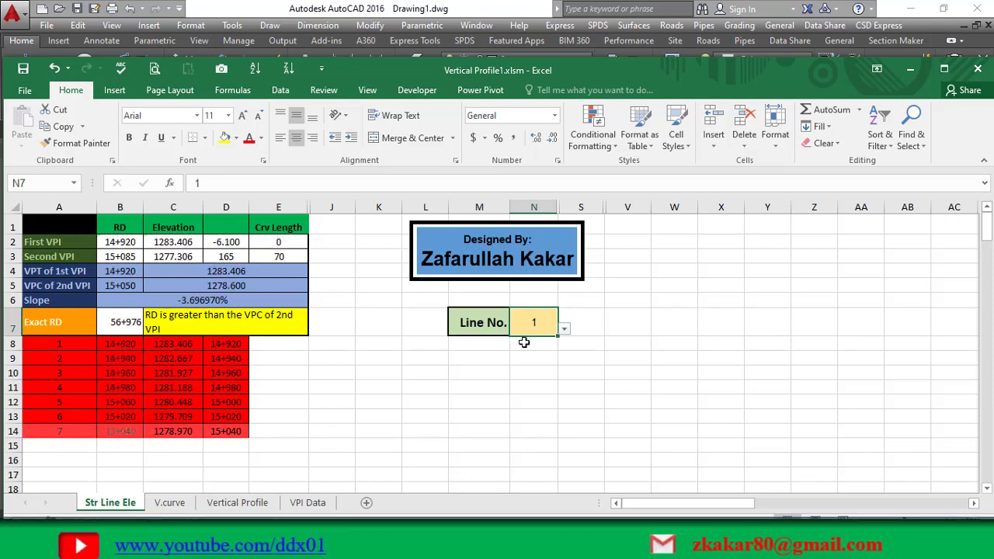
click(137, 348)
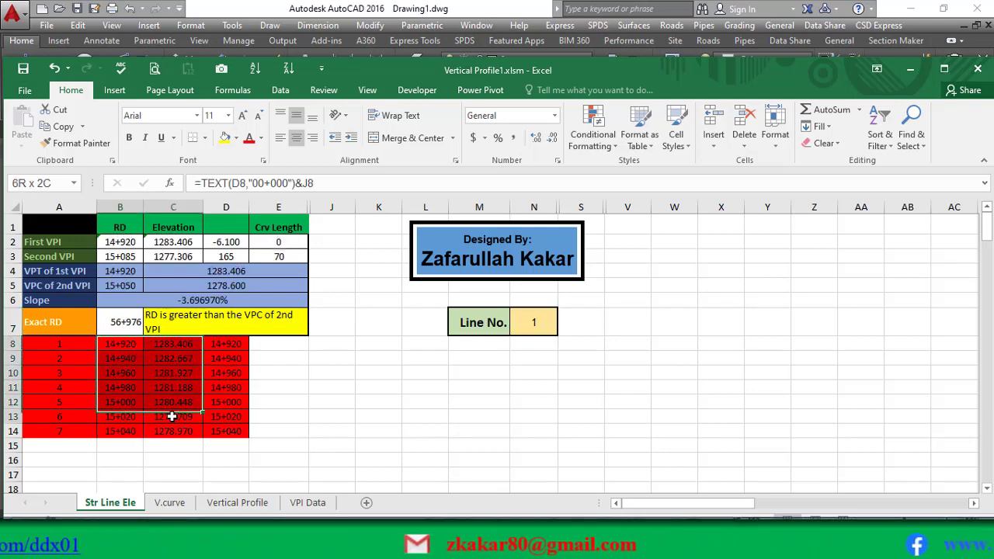
Copy stations and elevations B8:C14 from Str Line Ele and paste them as values at A7 on Vertical Profile
drag(144, 351, 173, 426)
right_click(160, 384)
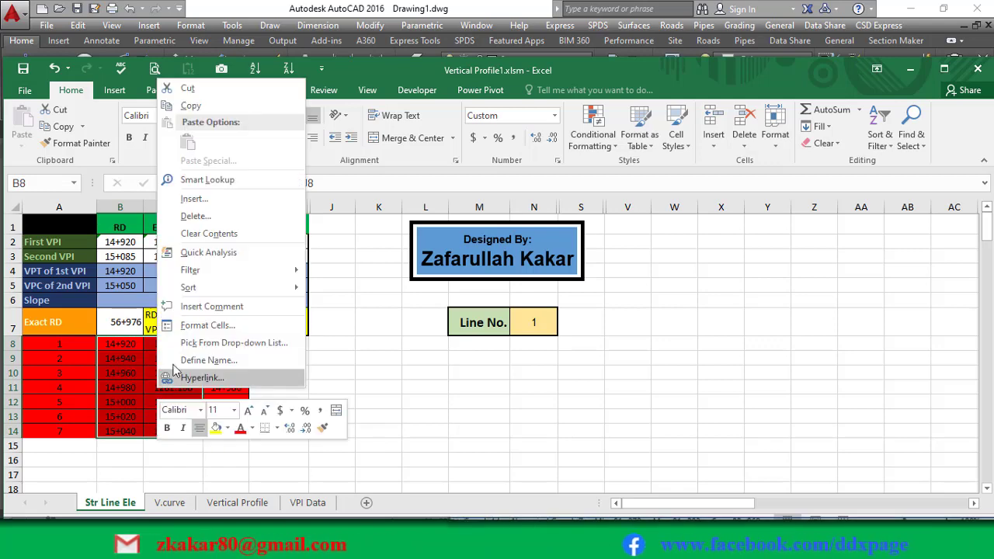
click(190, 105)
click(237, 502)
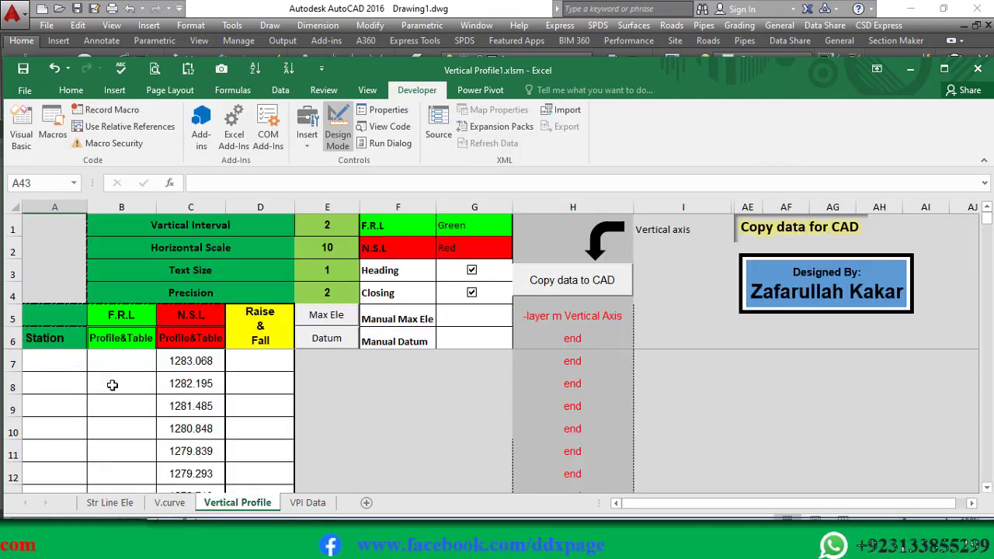
click(66, 361)
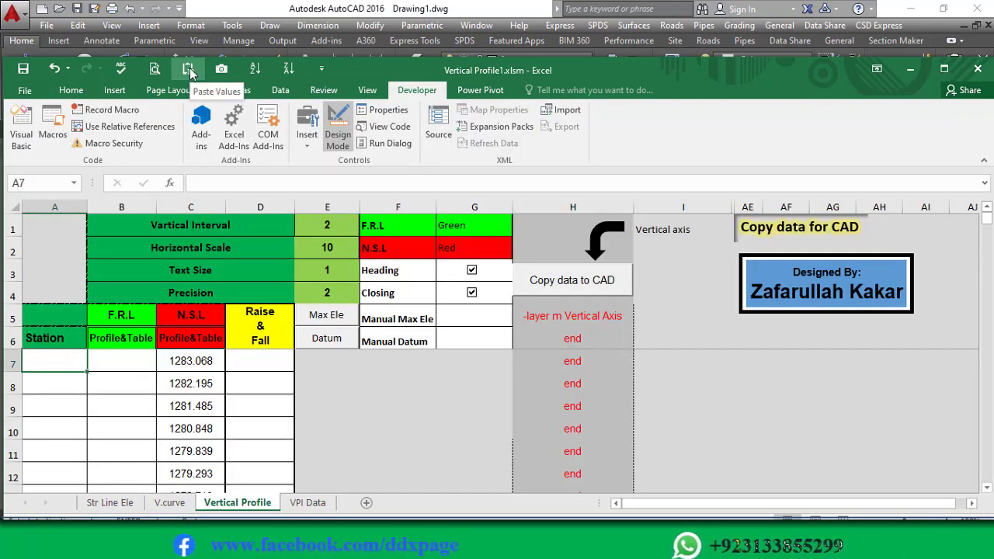
click(189, 69)
double_click(520, 71)
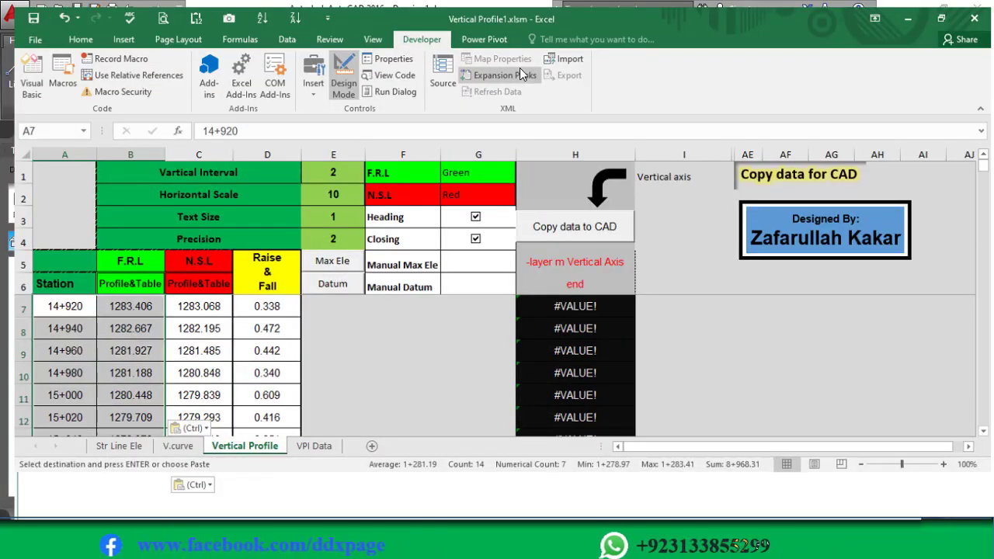
scroll(73, 392, down, 1)
click(69, 397)
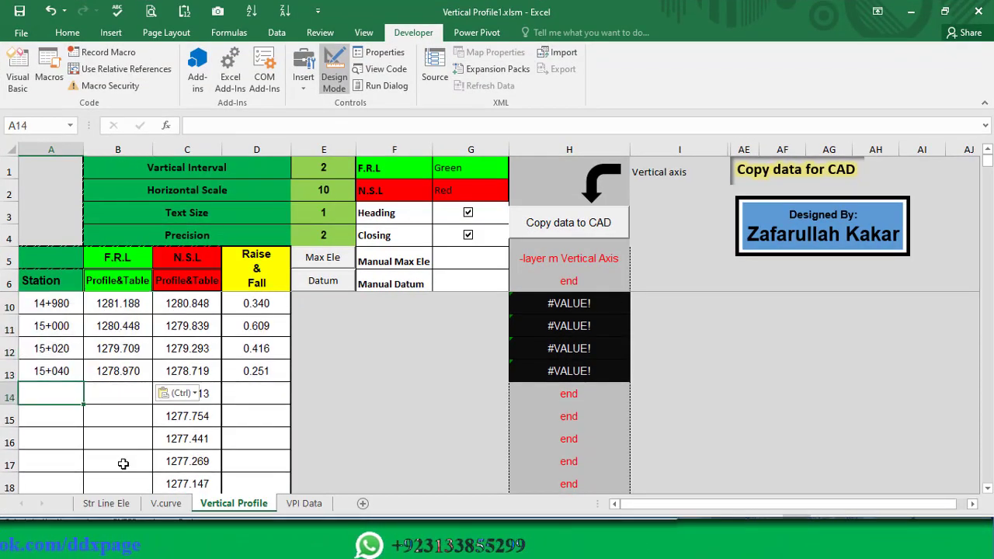
Copy the V.curve stations 15+060–15+100 with their F.R.L levels and paste them as values
click(166, 503)
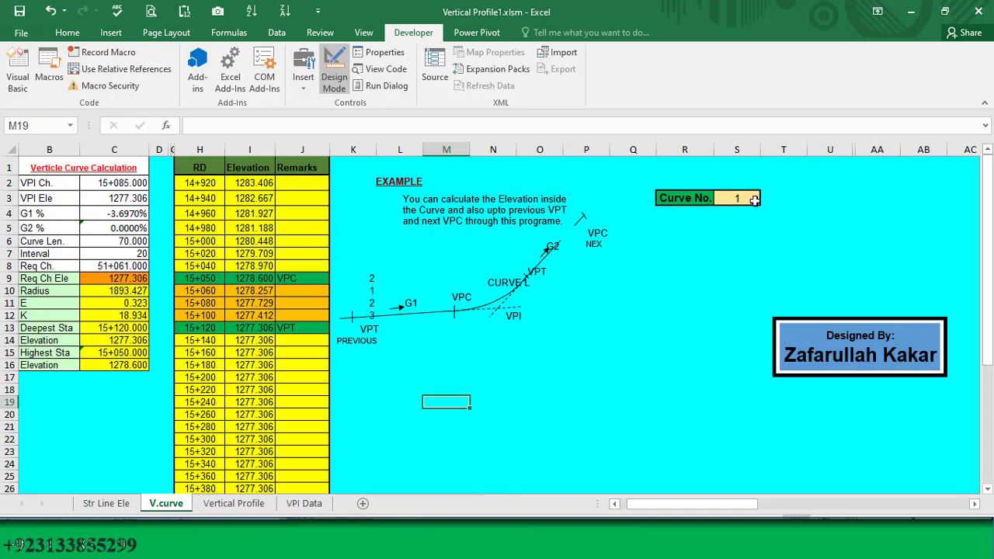
drag(194, 290, 247, 303)
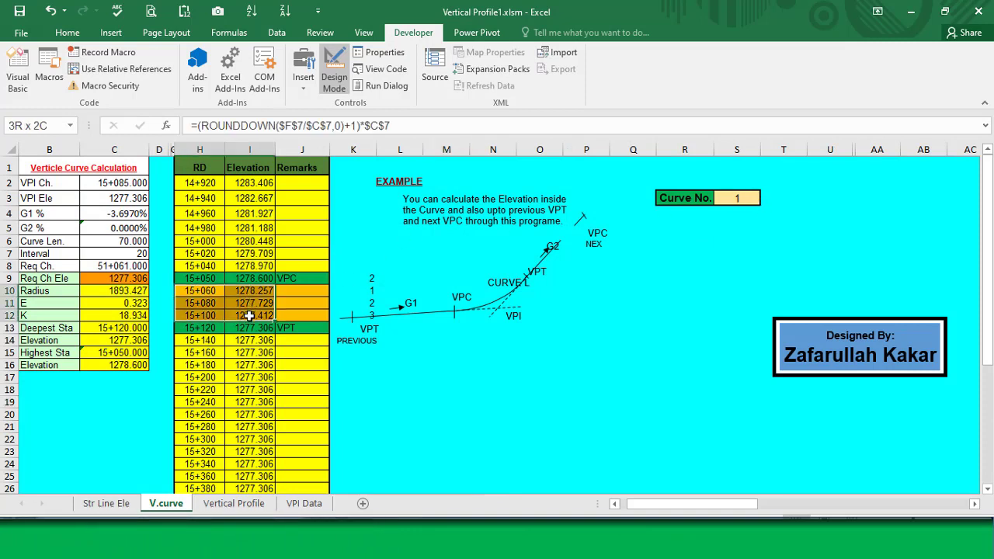
right_click(240, 302)
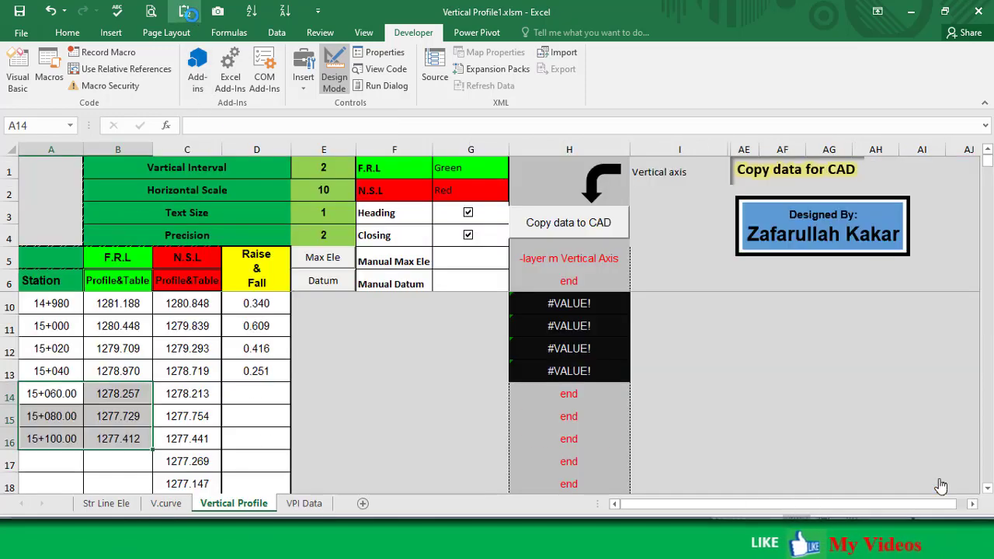
click(60, 458)
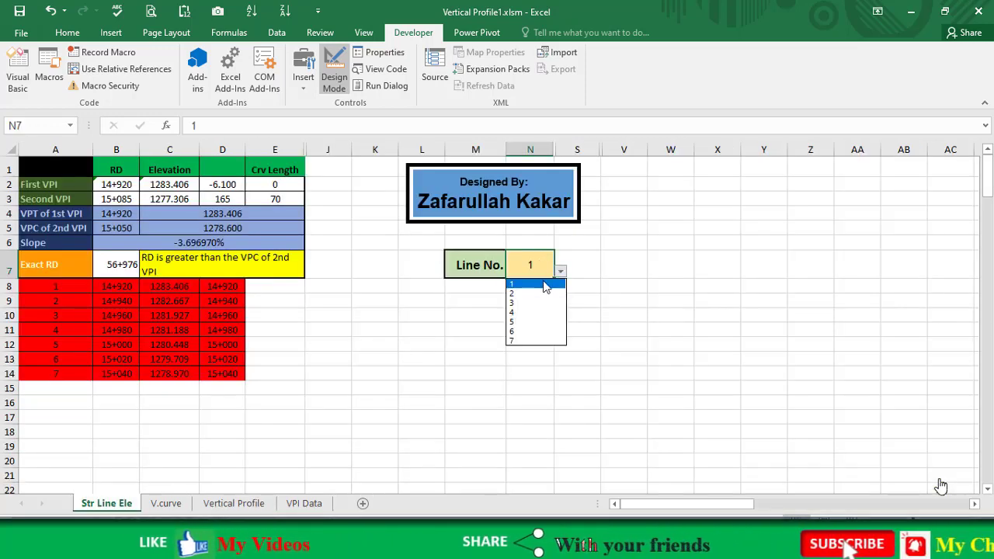
Set Line No. to 2, copy B8:C10, and paste them below station 15+100 on Vertical Profile
click(528, 294)
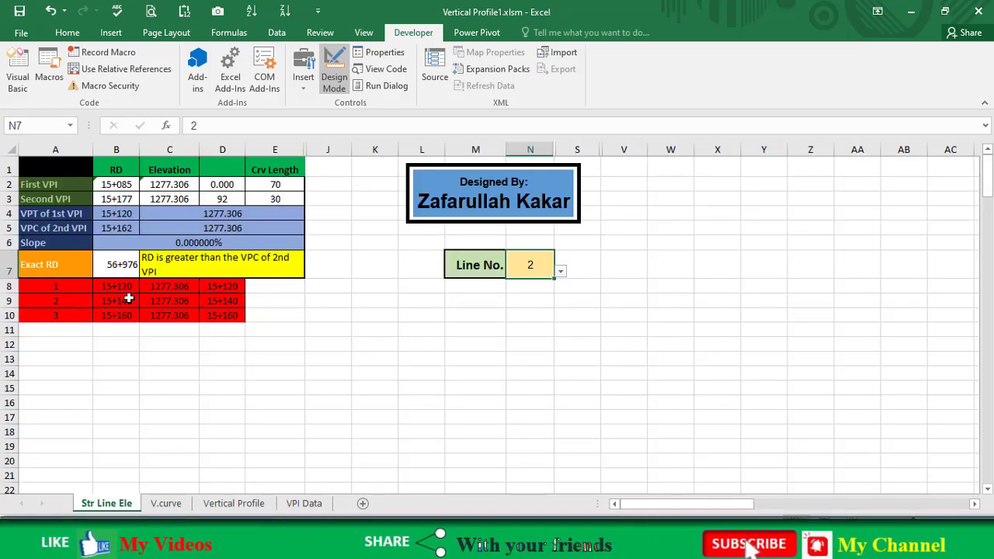
drag(125, 286, 167, 314)
right_click(171, 304)
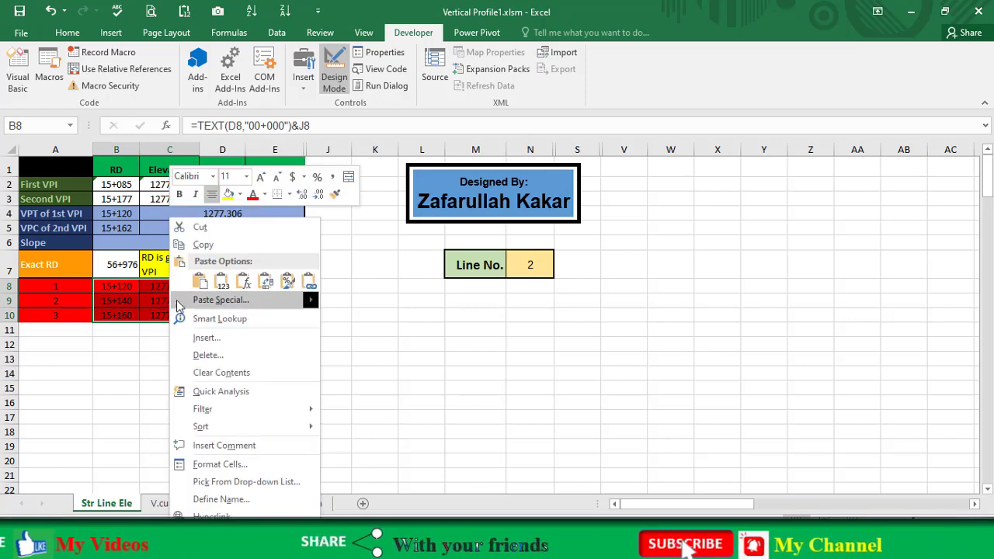
click(202, 245)
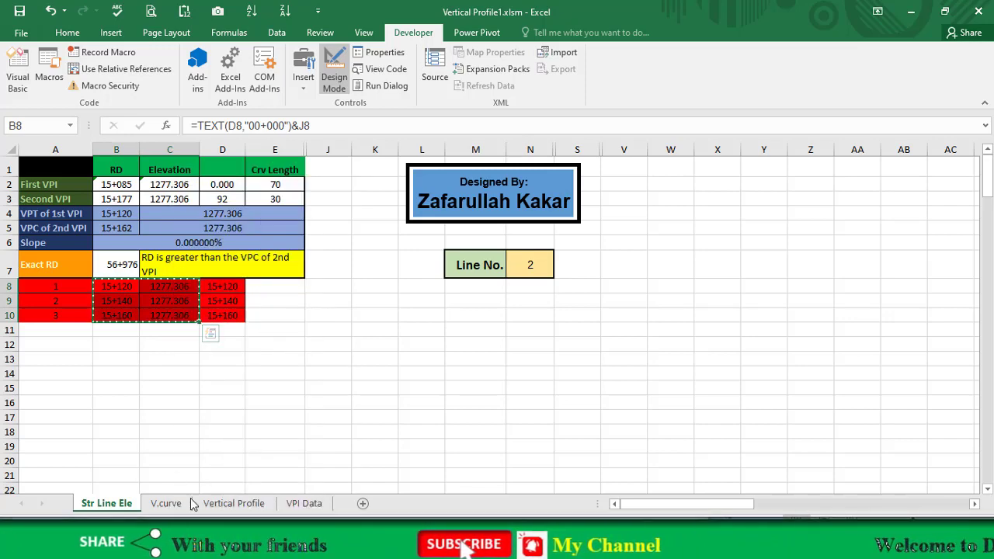
click(233, 503)
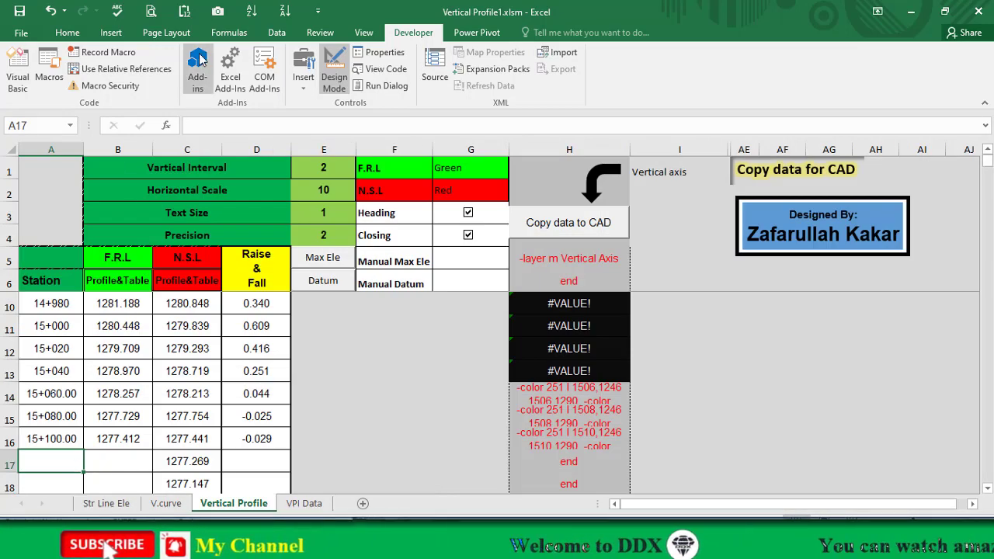
key(ctrl+v)
scroll(177, 232, down, 2)
drag(153, 360, 128, 363)
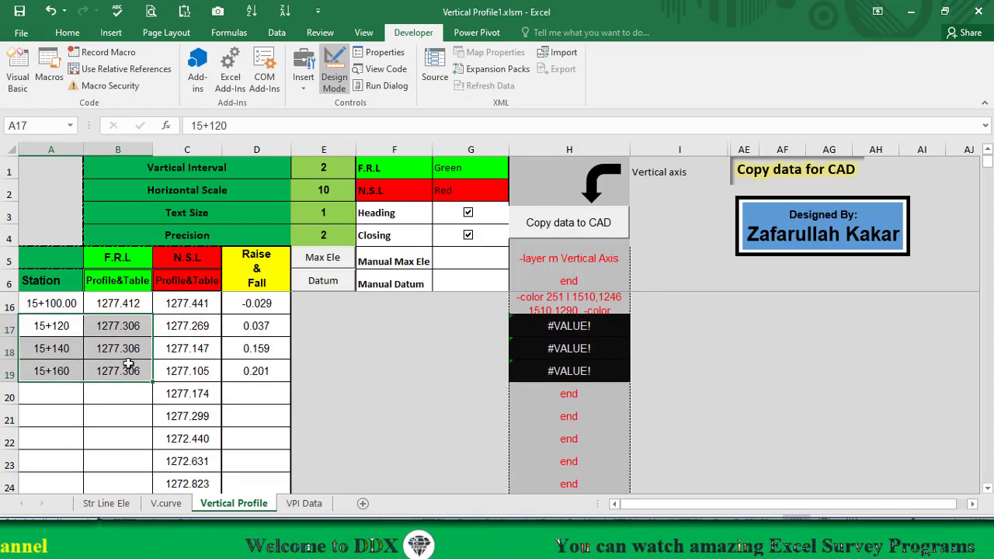
click(59, 394)
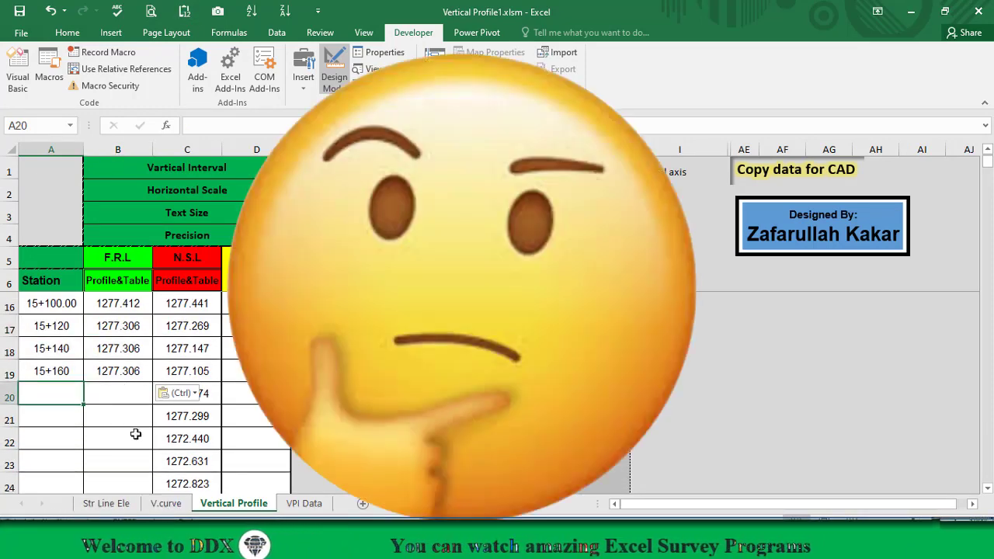
Compare the Str Line Ele and V.curve sheets, then review the Vertical Profile table from the top
click(129, 505)
click(162, 503)
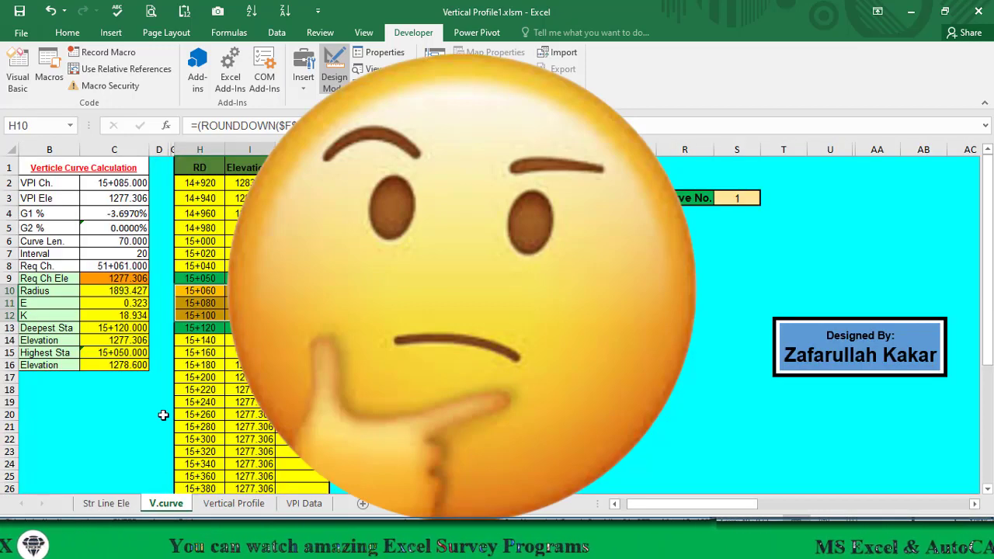
click(123, 505)
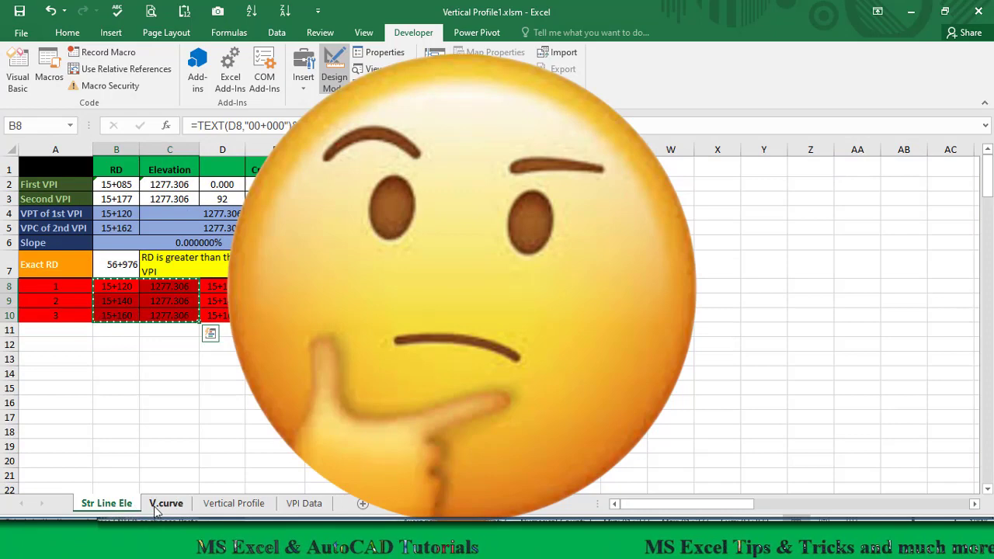
click(157, 504)
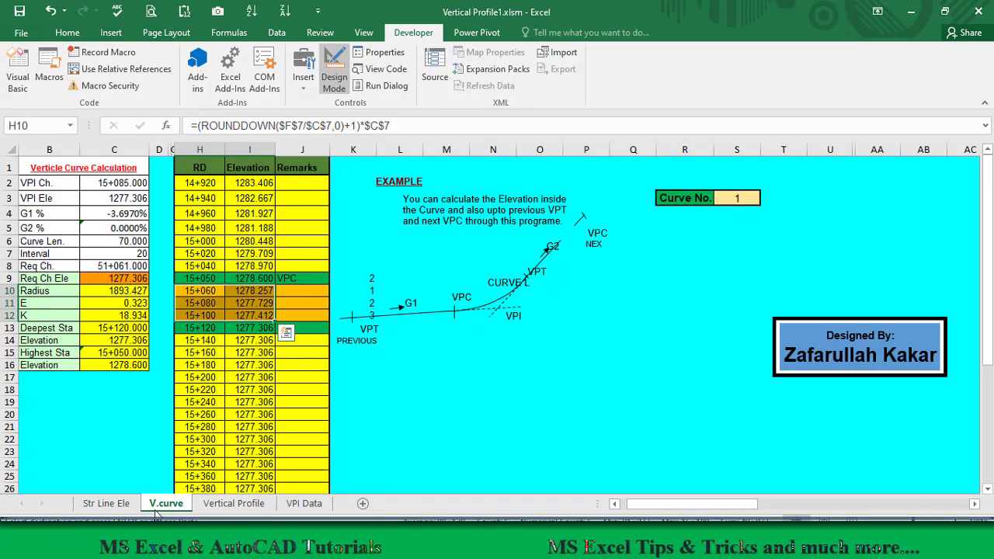
click(213, 504)
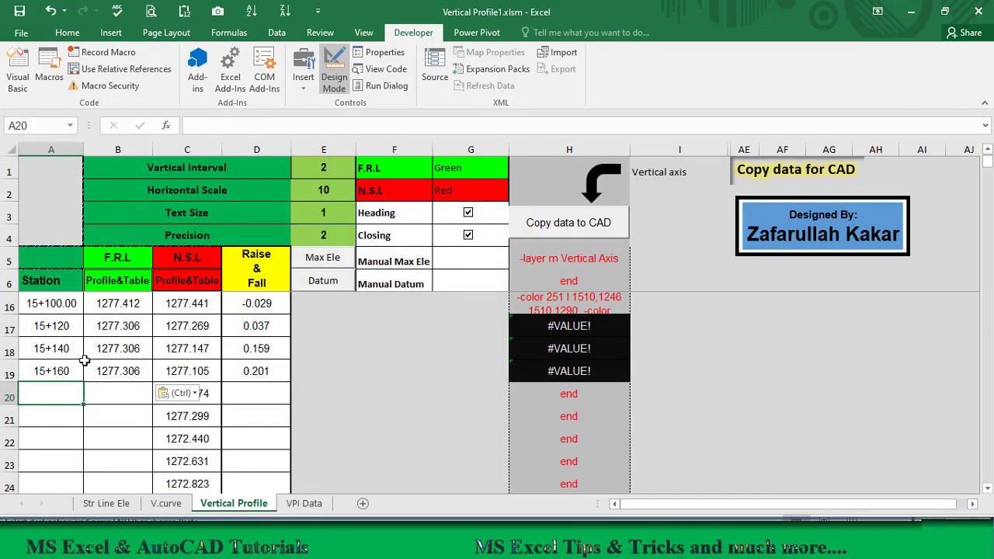
scroll(89, 350, up, 1)
scroll(114, 310, up, 2)
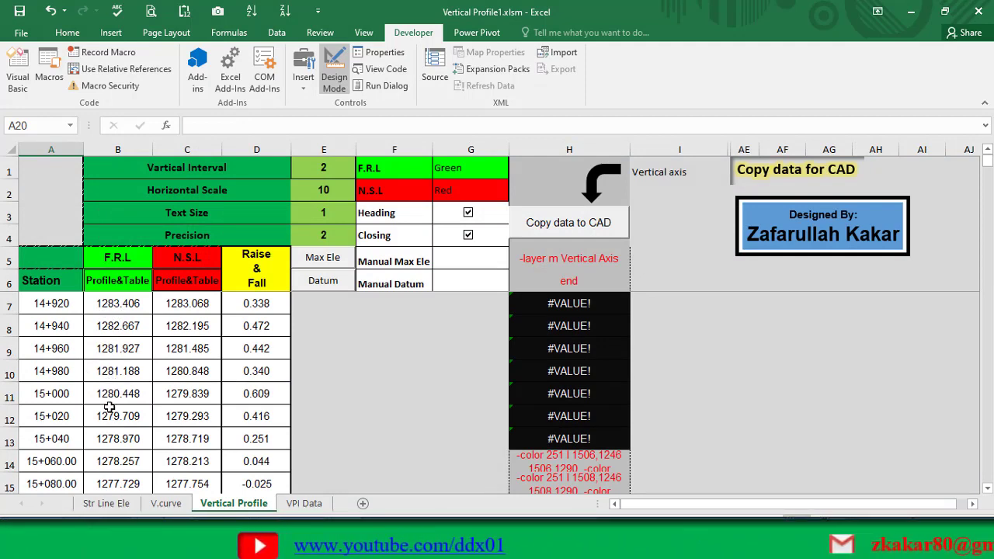
Inspect F.R.L values from 14+940 to 15+020, the Raise & Fall column, and N.S.L at 14+920
click(116, 377)
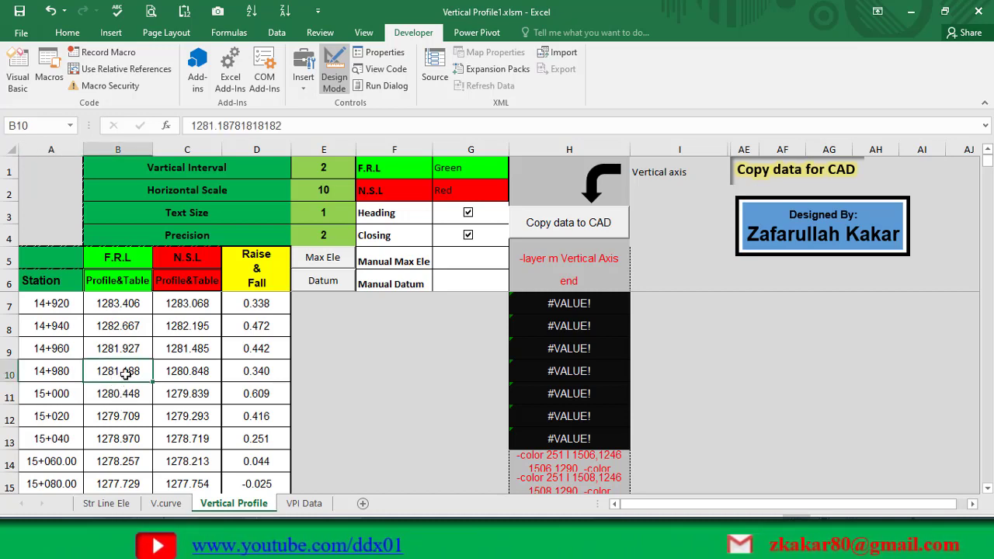
click(128, 348)
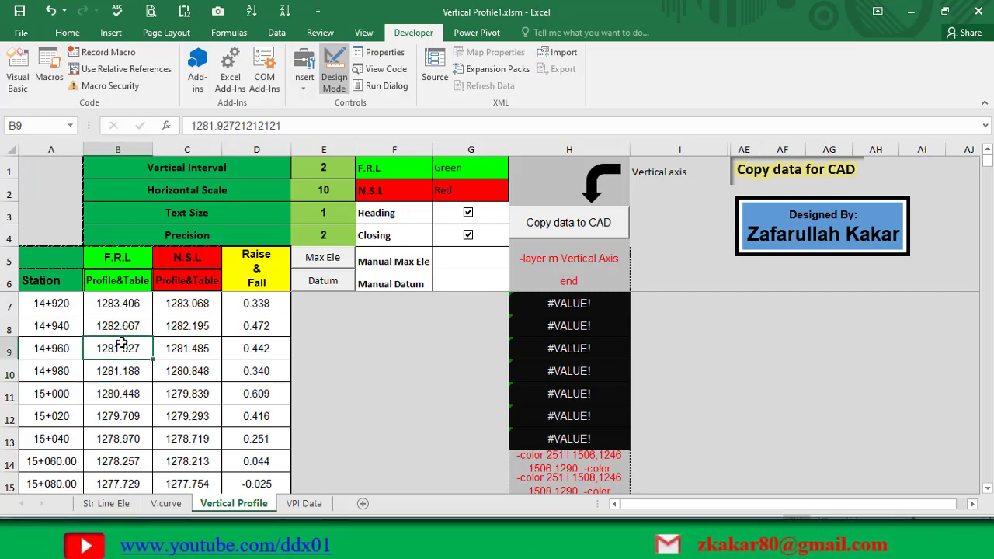
click(117, 326)
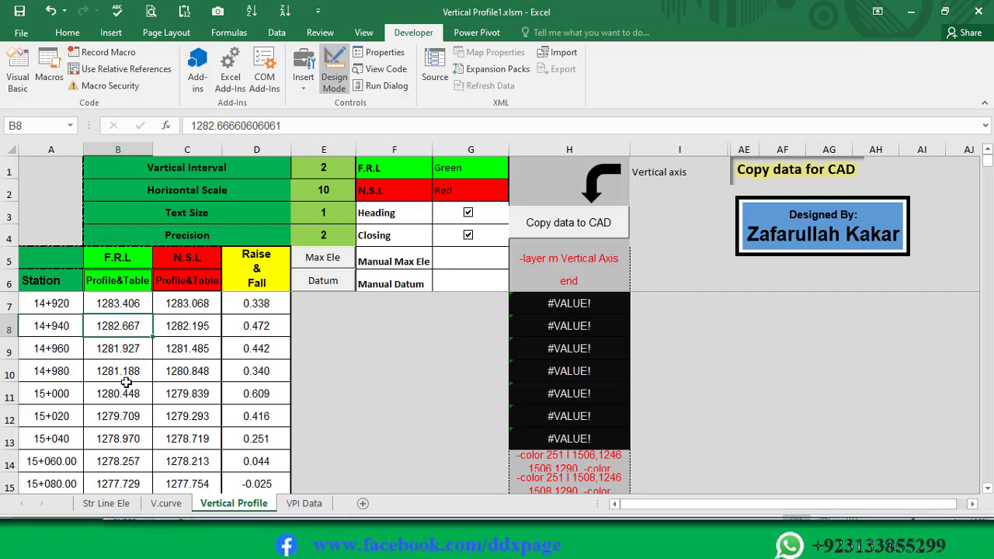
click(256, 280)
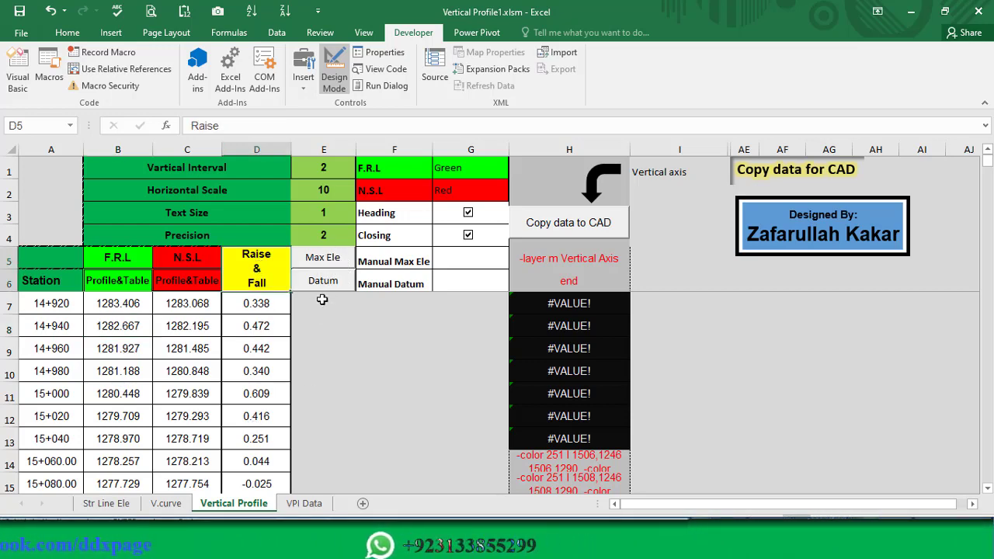
click(189, 306)
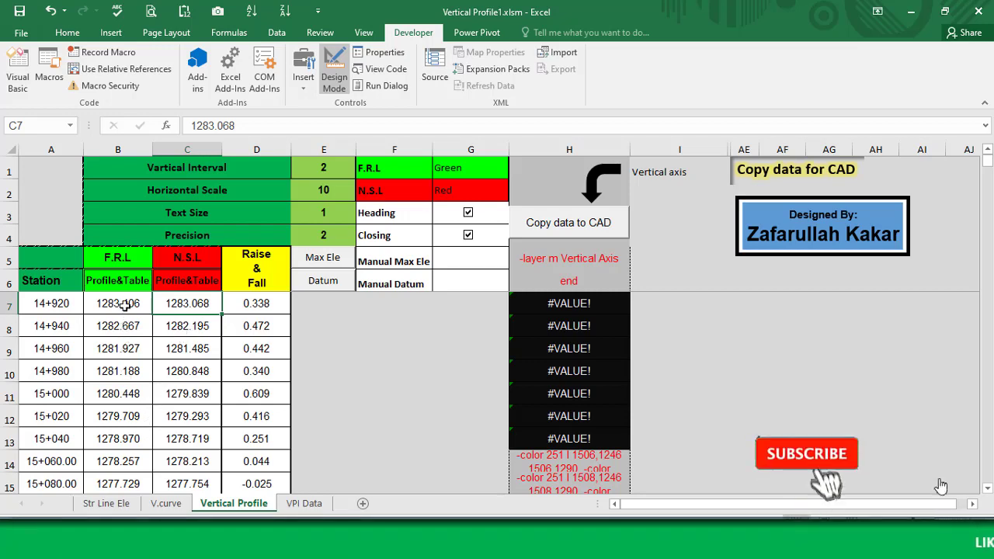
click(122, 424)
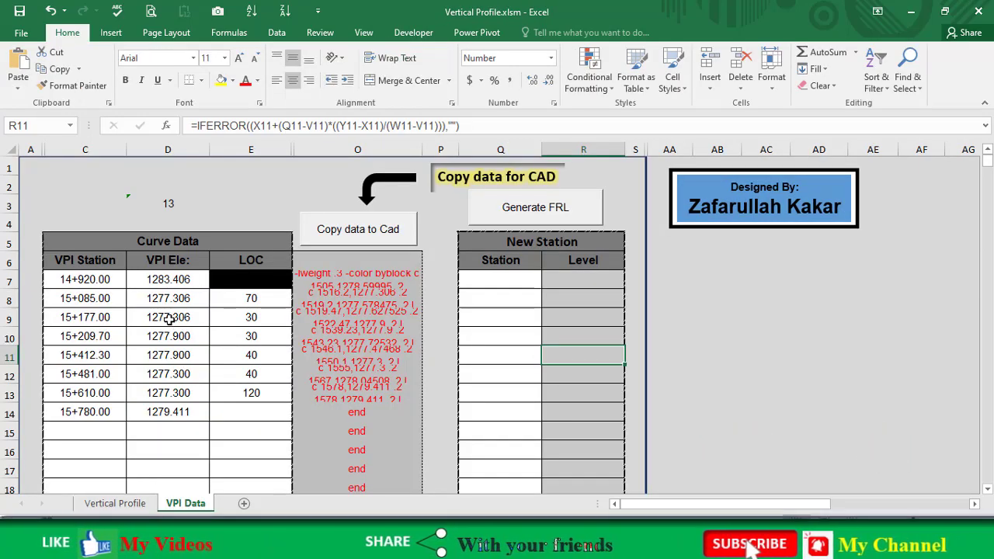
Compare the Vertical Profile and VPI Data sheets, then run the Generate FRL macro to fill F.R.L levels
key(ctrl+Page_Up)
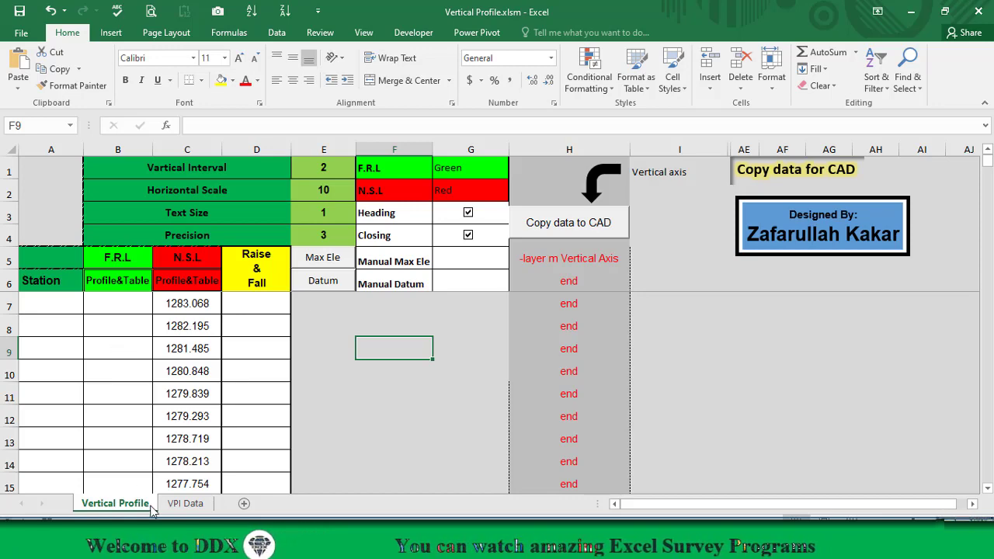
click(185, 506)
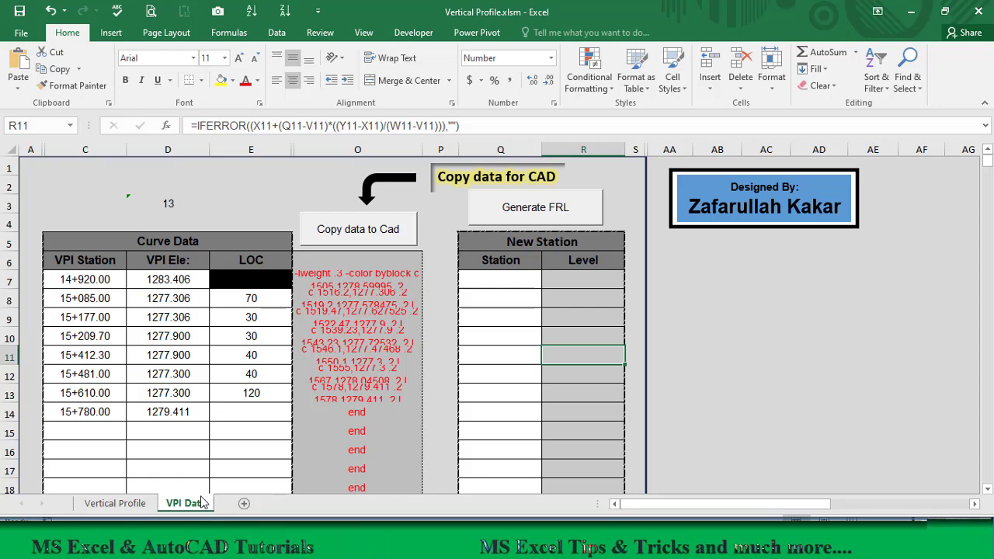
click(114, 504)
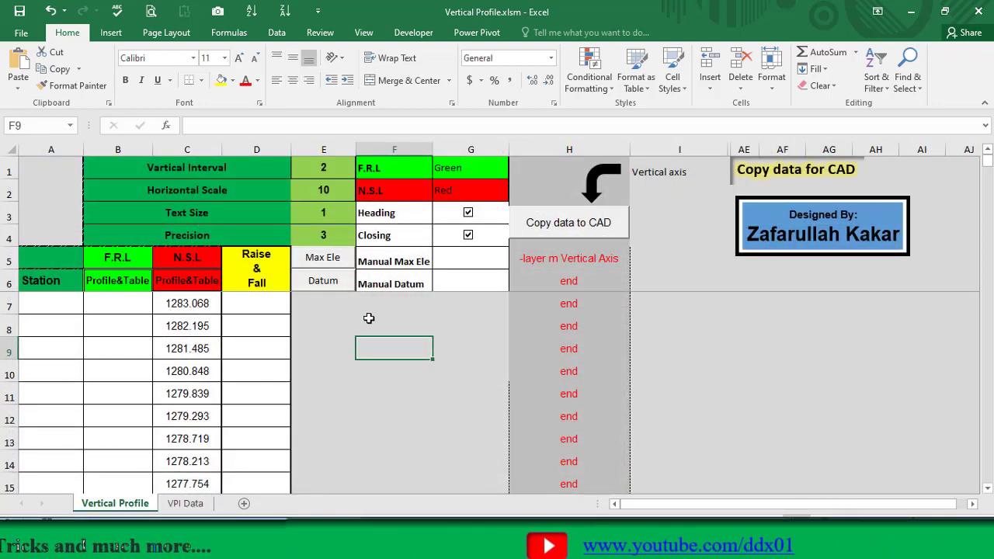
click(191, 509)
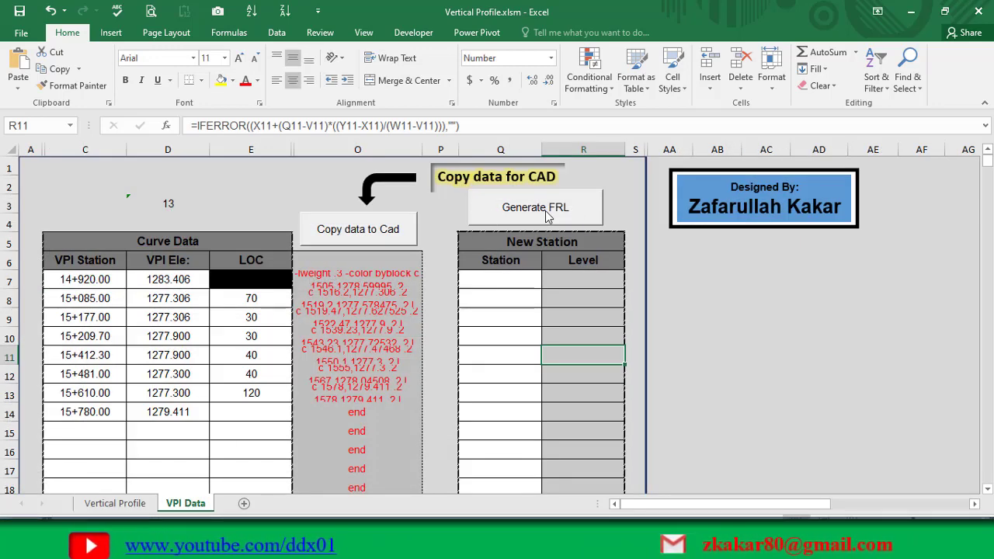
click(115, 503)
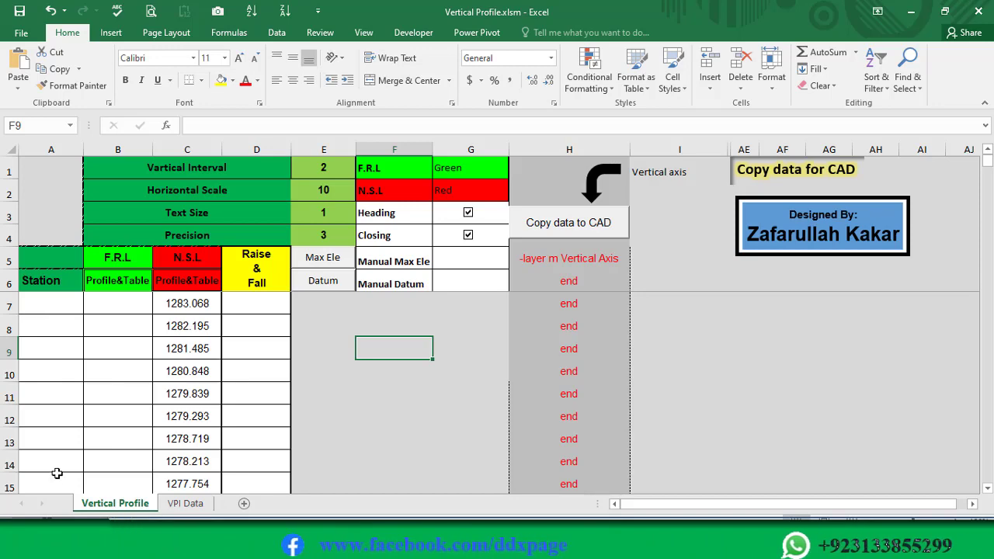
scroll(55, 472, down, 1)
scroll(80, 455, down, 1)
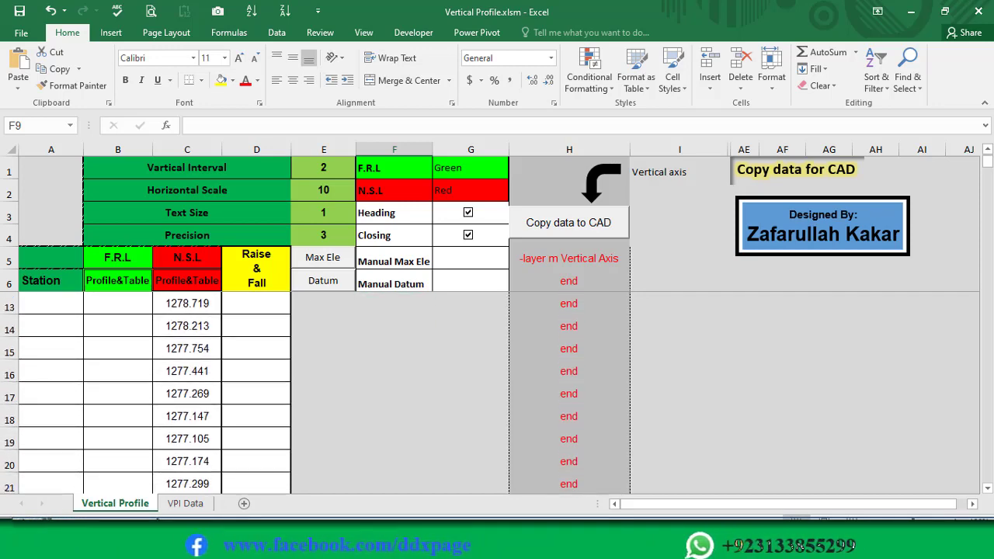
click(184, 503)
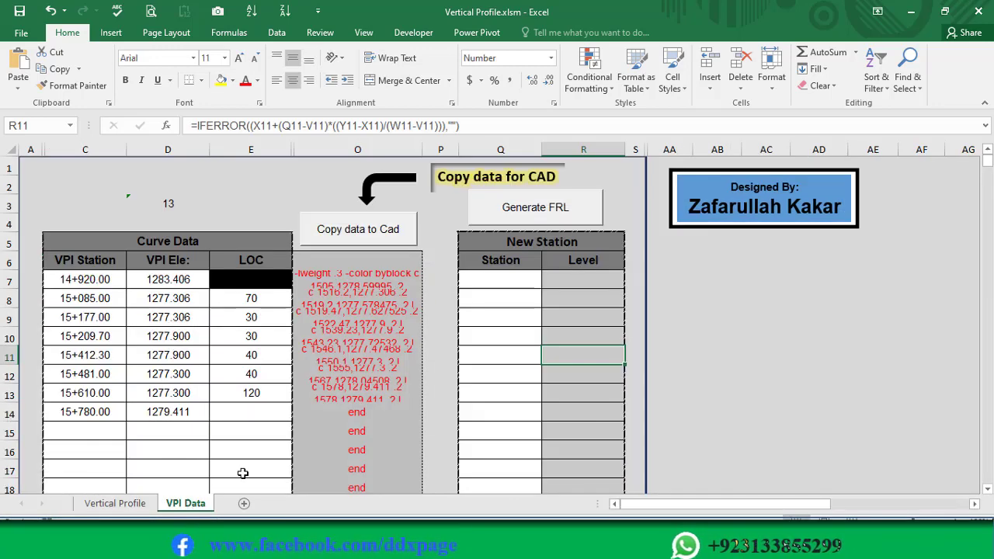
click(520, 218)
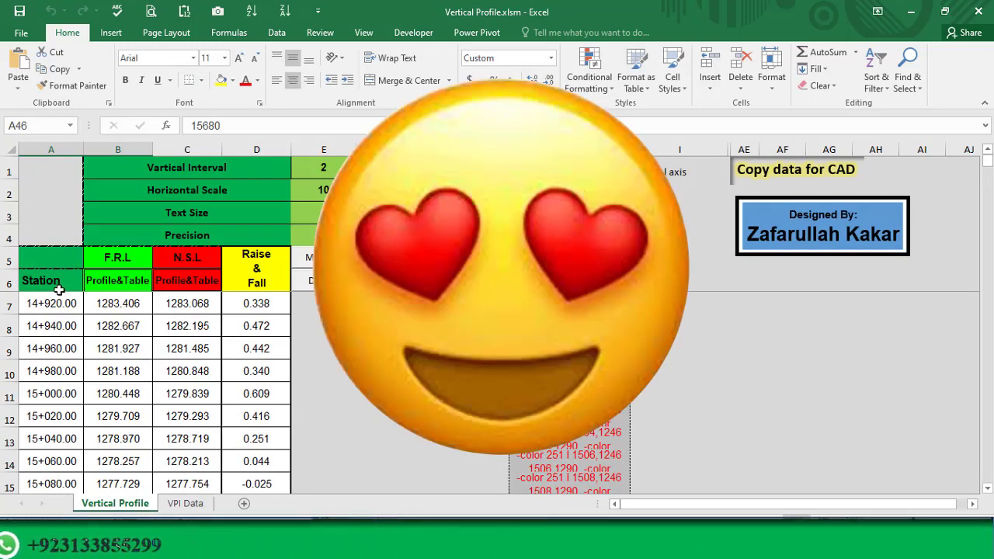
Review the generated stations from 14+920.00 to the last one, checking F.R.L at 14+960.00 and 15+000.00
click(51, 304)
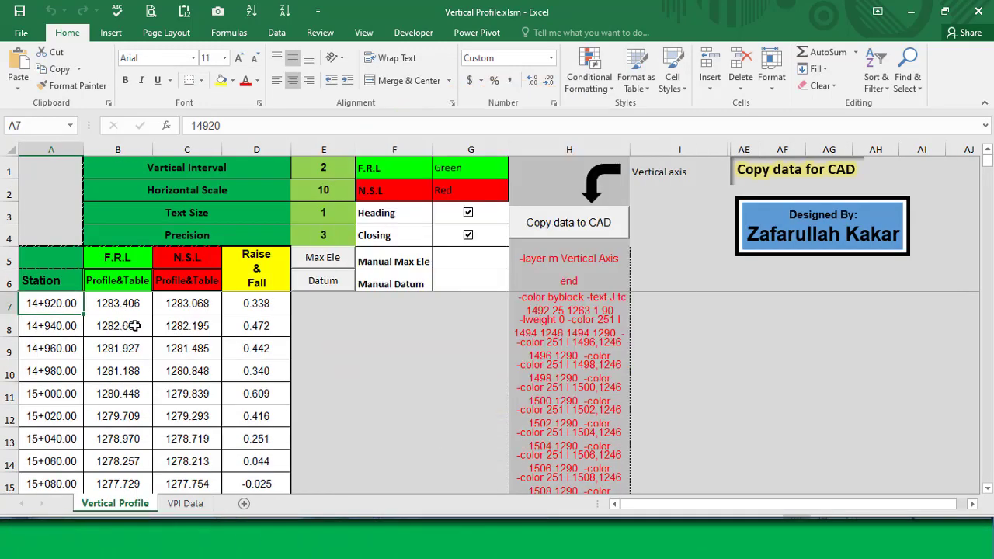
key(ctrl+Down)
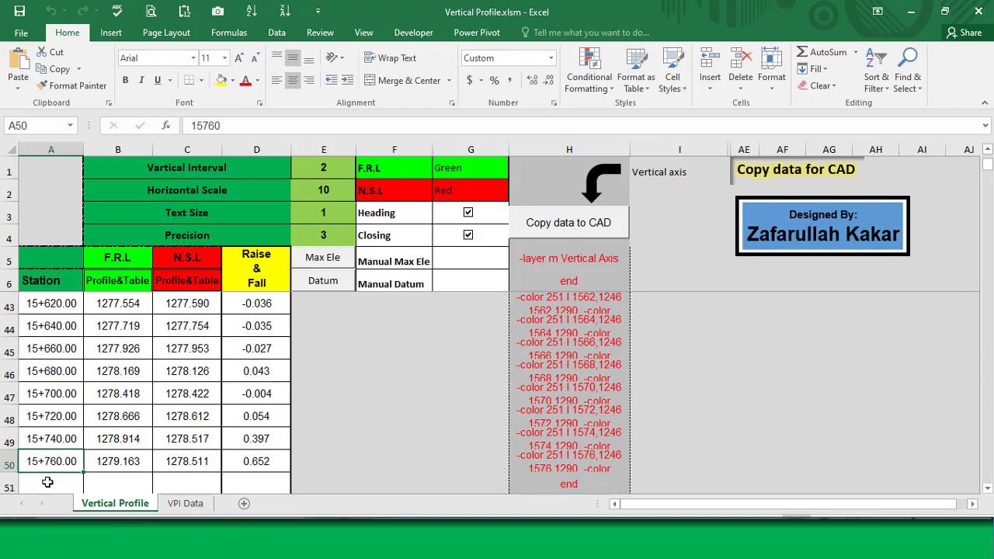
scroll(70, 439, up, 5)
scroll(69, 439, up, 5)
scroll(77, 435, up, 2)
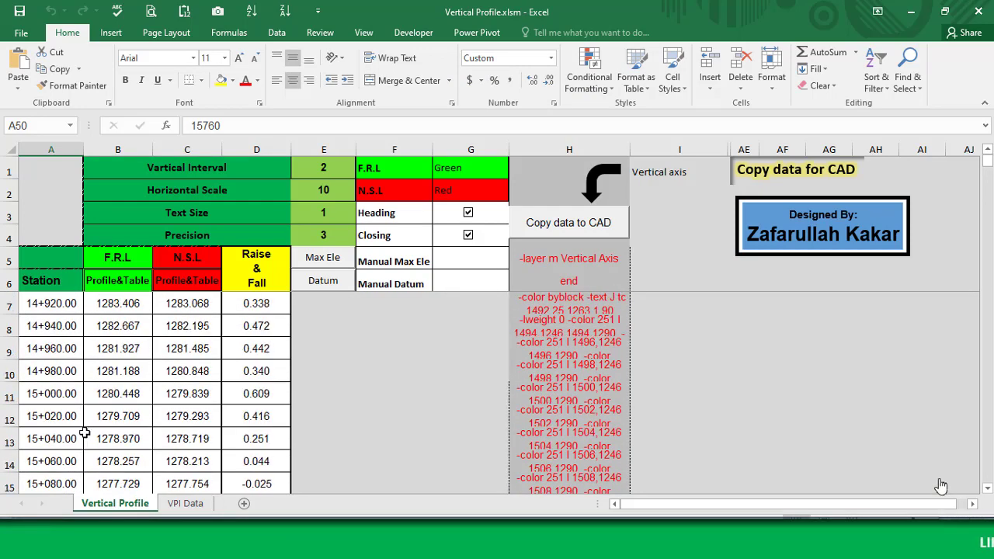
click(114, 354)
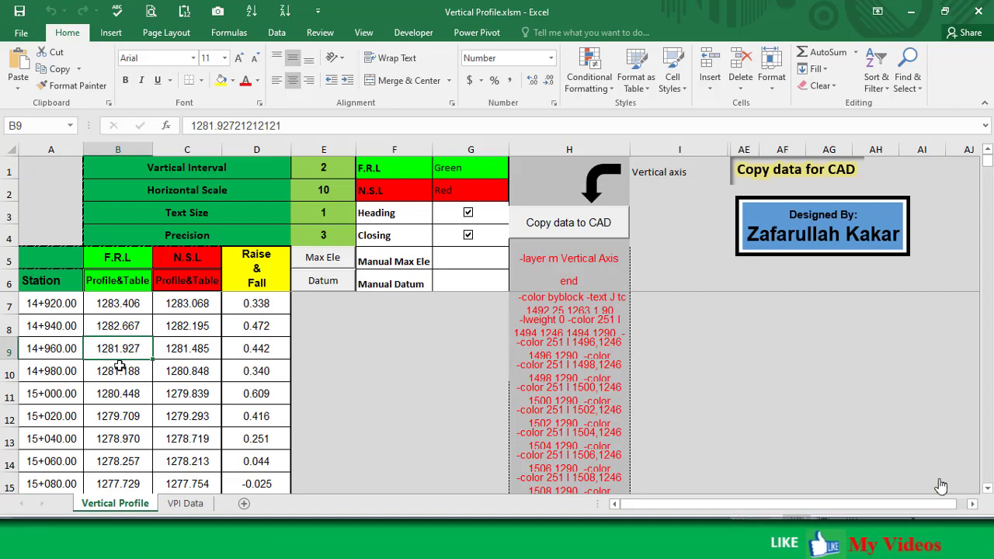
click(113, 394)
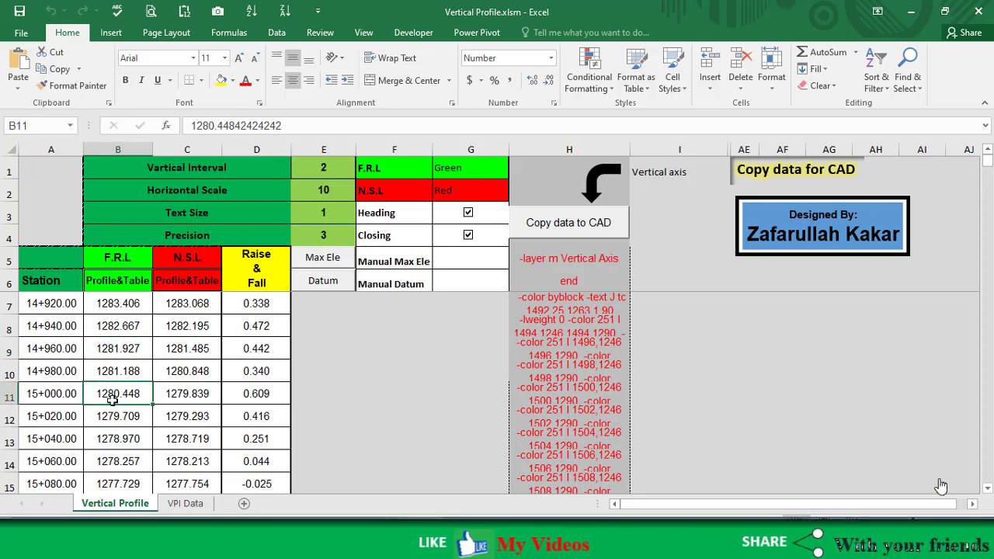
click(58, 412)
scroll(73, 415, down, 5)
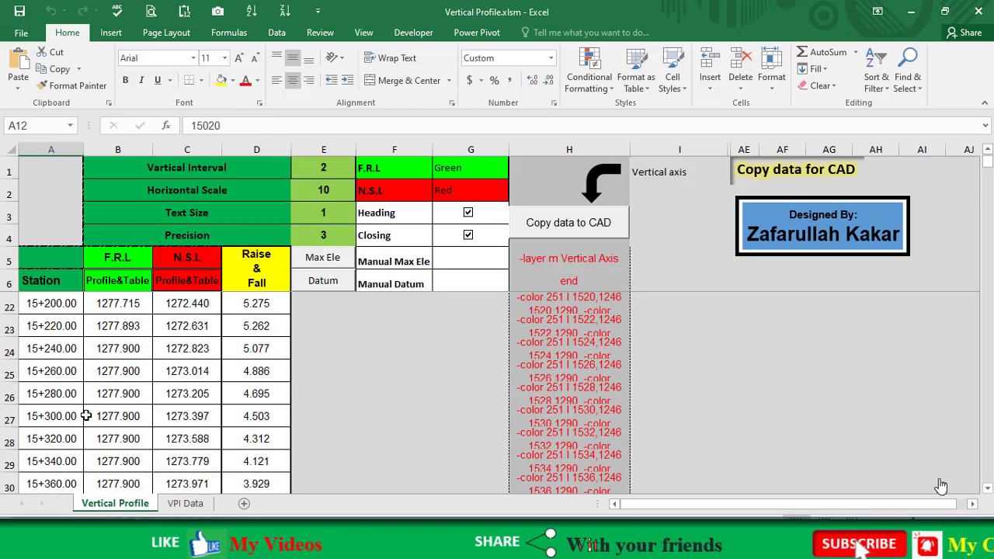
scroll(86, 417, down, 6)
scroll(87, 409, down, 6)
scroll(88, 399, up, 6)
scroll(109, 388, up, 6)
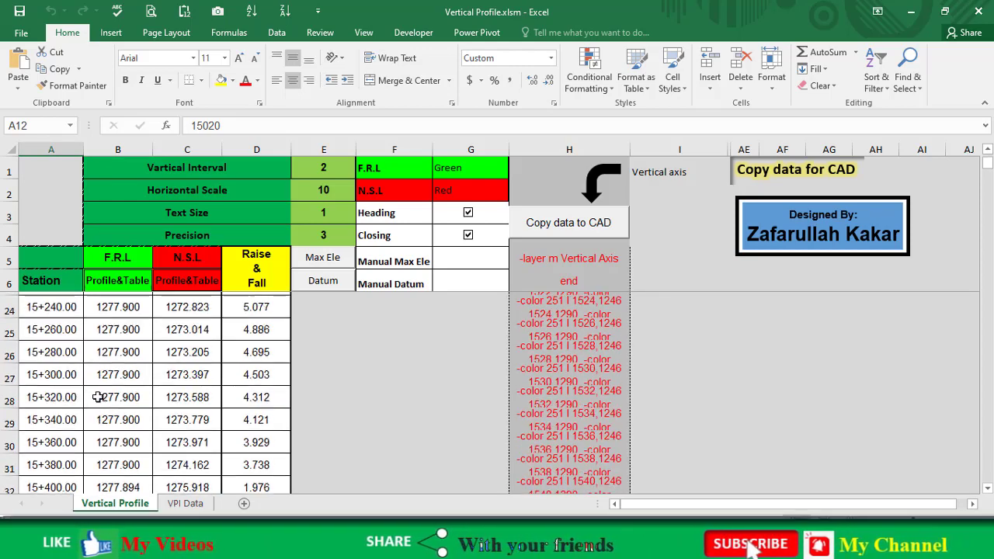
scroll(99, 393, up, 5)
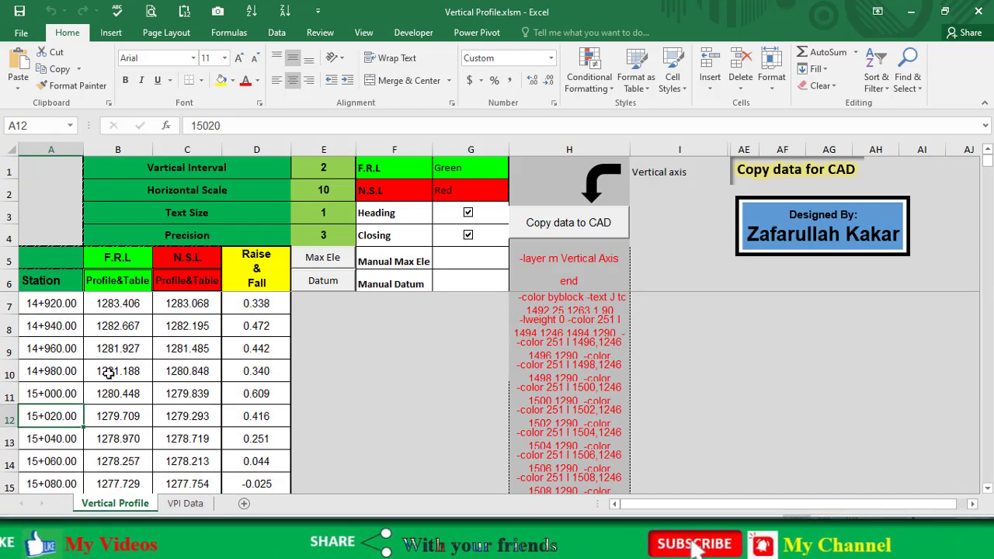
Look over the VPI Data sheet's Curve Data for the eight VPI stations
click(184, 504)
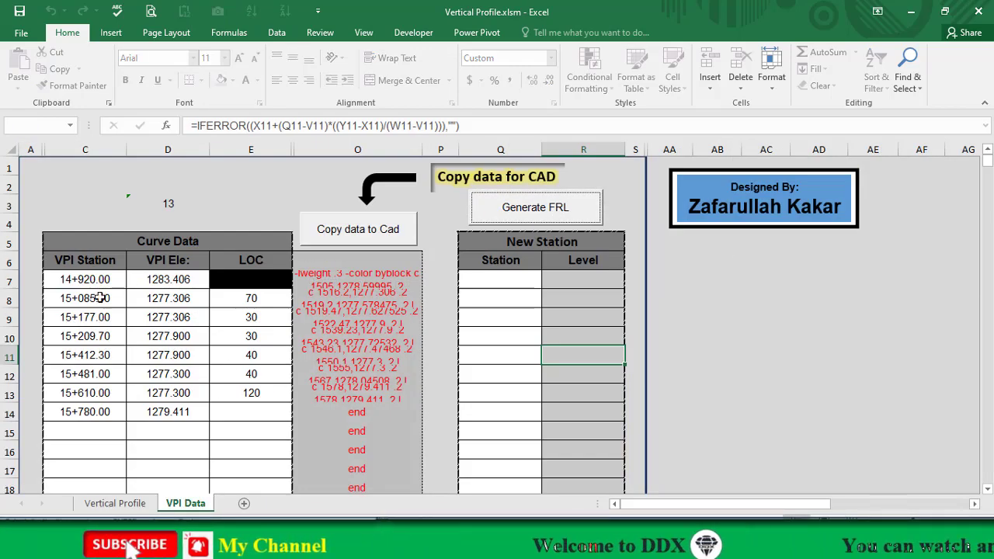
scroll(197, 388, down, 9)
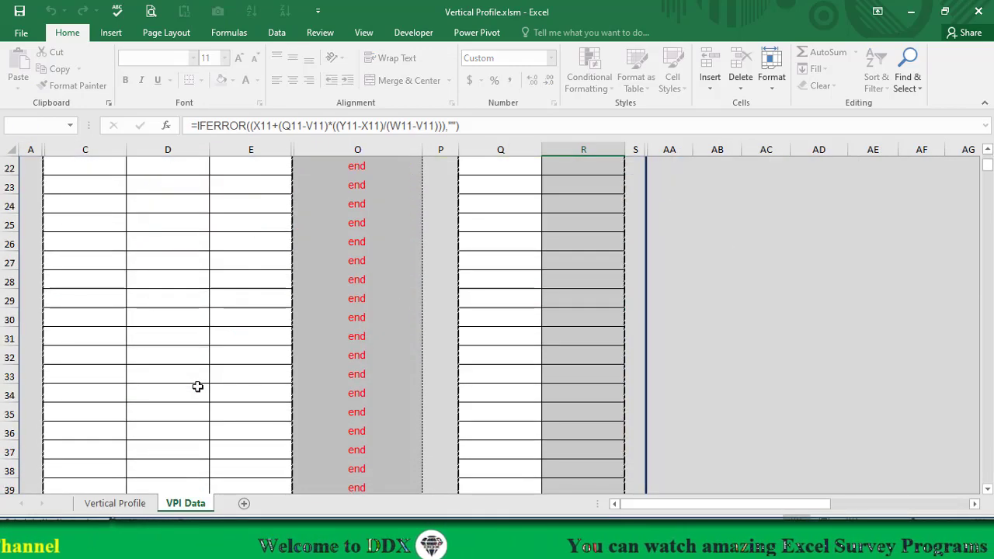
scroll(197, 399, down, 5)
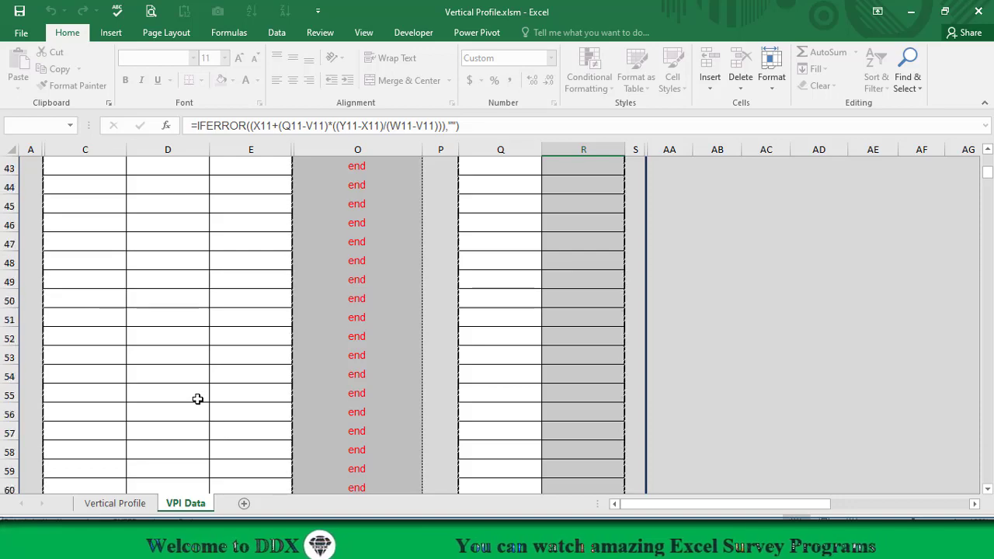
scroll(198, 399, up, 9)
scroll(198, 398, up, 5)
scroll(196, 396, down, 5)
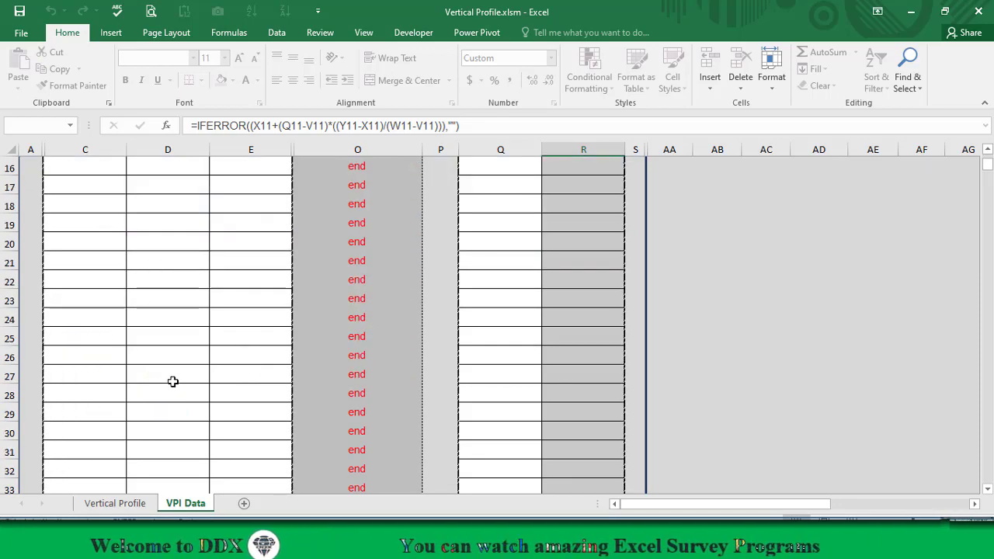
scroll(132, 393, up, 5)
scroll(133, 393, down, 2)
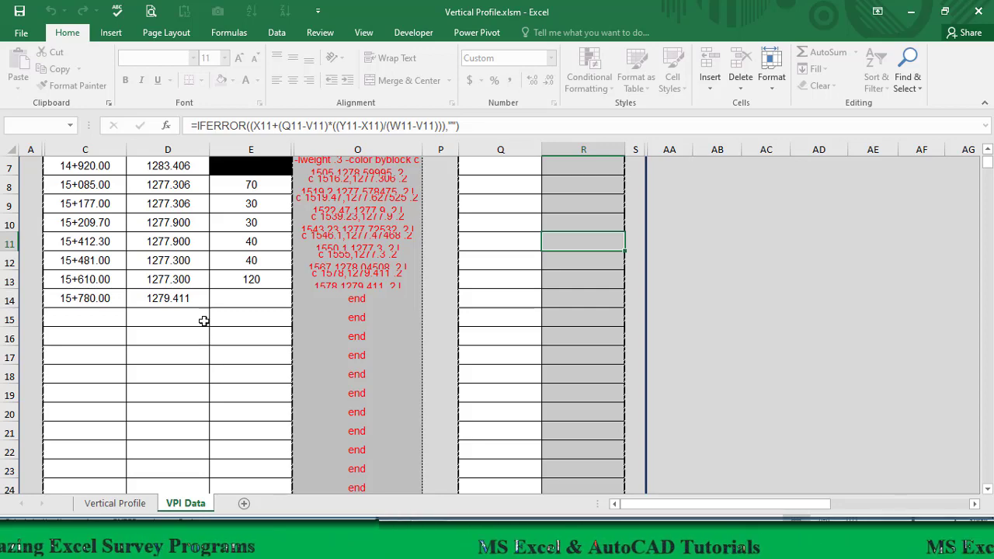
Copy the Vertical Profile sheet's CAD command column with the Copy data to CAD button
scroll(116, 359, down, 1)
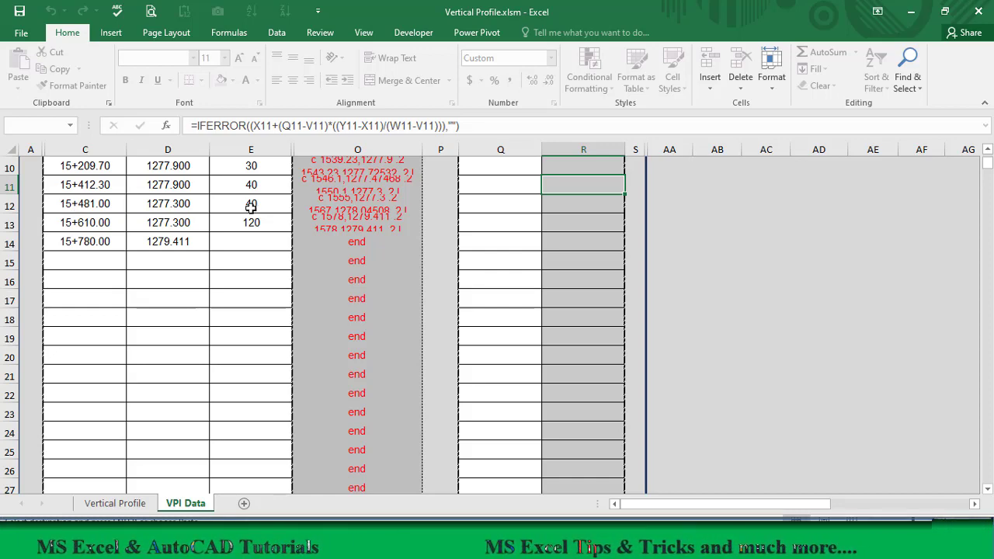
scroll(198, 399, down, 4)
scroll(195, 405, down, 4)
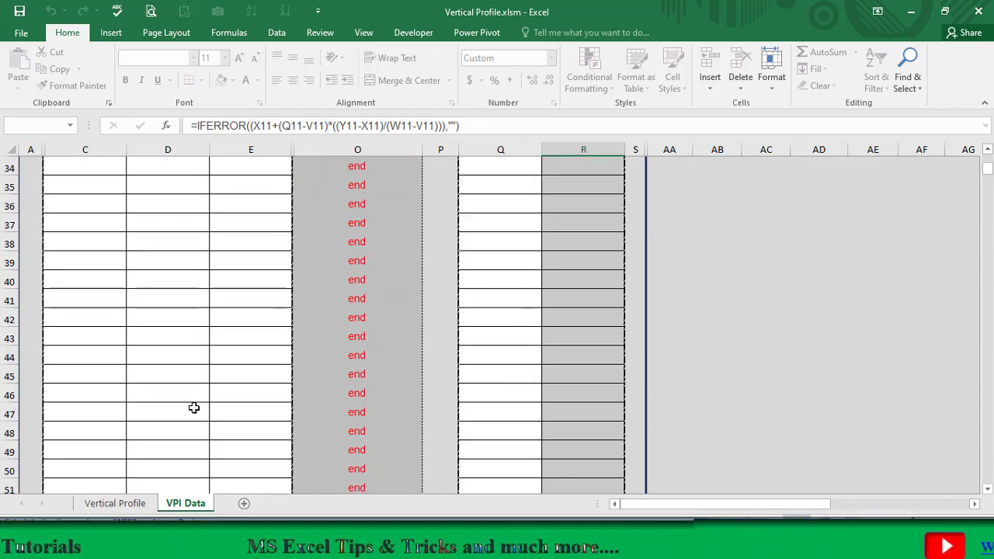
scroll(192, 412, down, 3)
scroll(372, 299, up, 7)
scroll(523, 257, up, 7)
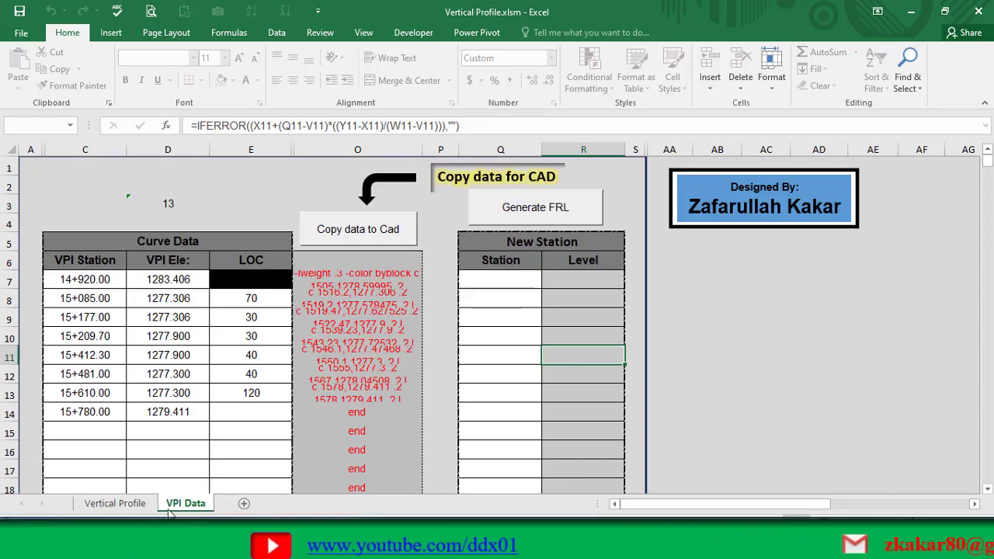
click(115, 503)
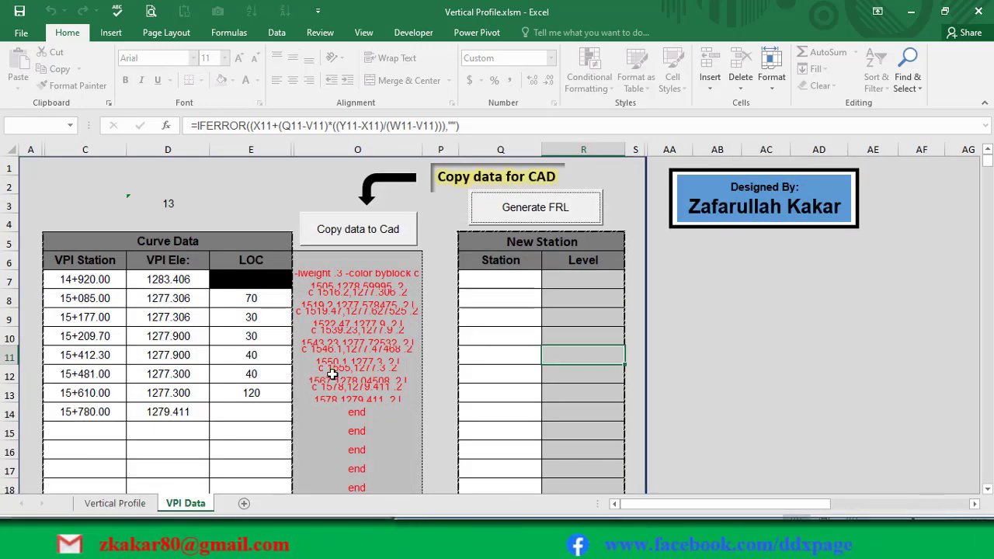
click(503, 296)
click(115, 503)
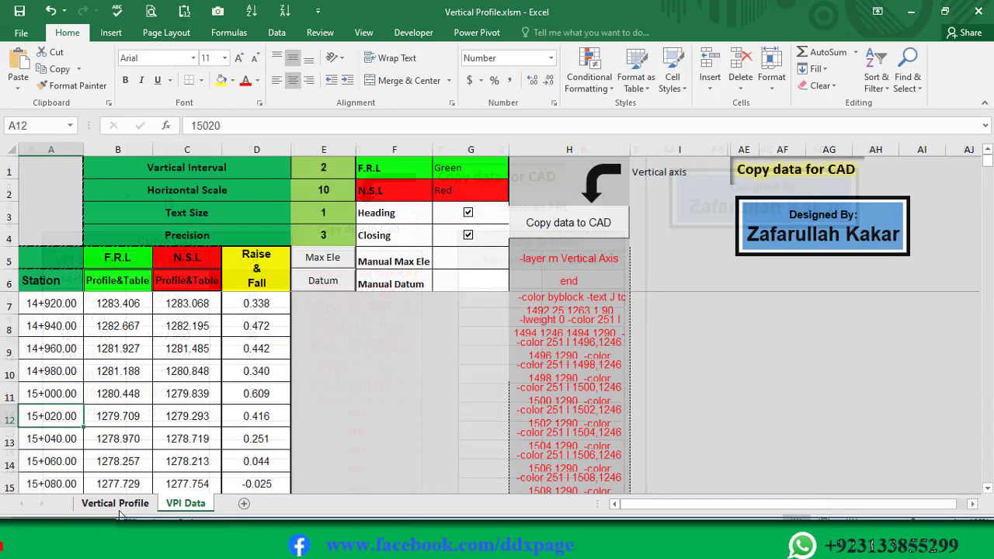
click(554, 228)
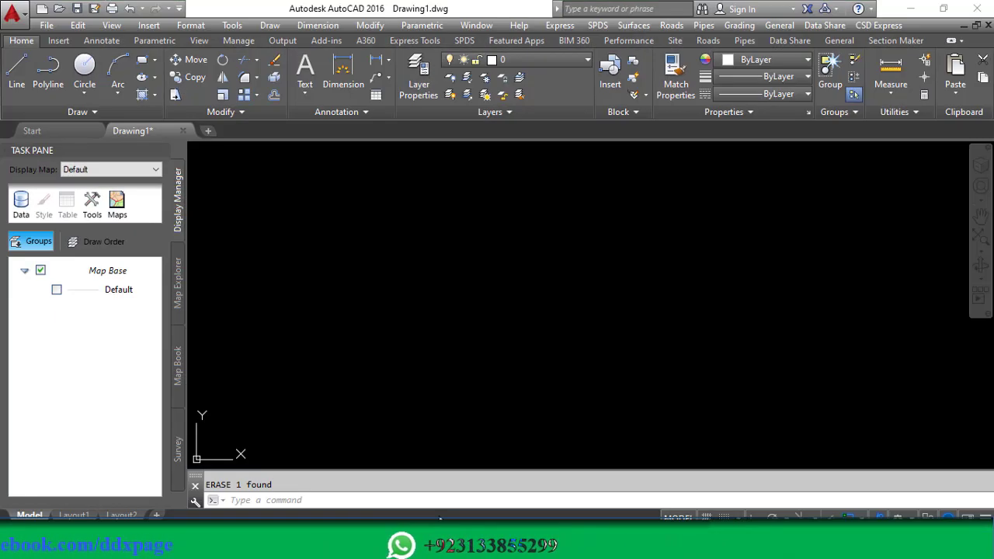
Paste the profile commands into AutoCAD's command line and zoom to inspect the F.R.L/N.S.L lines and table
right_click(402, 500)
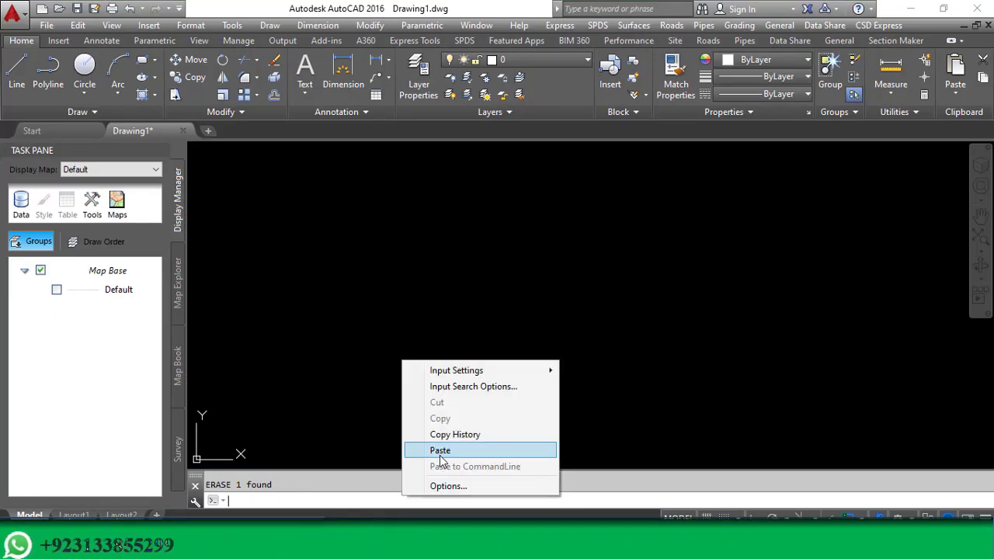
click(441, 451)
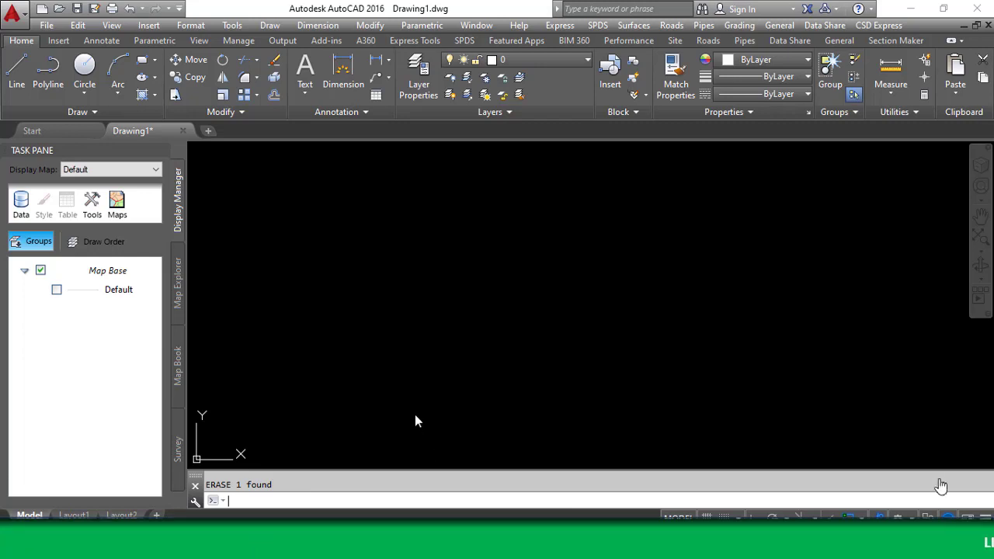
scroll(512, 277, up, 2)
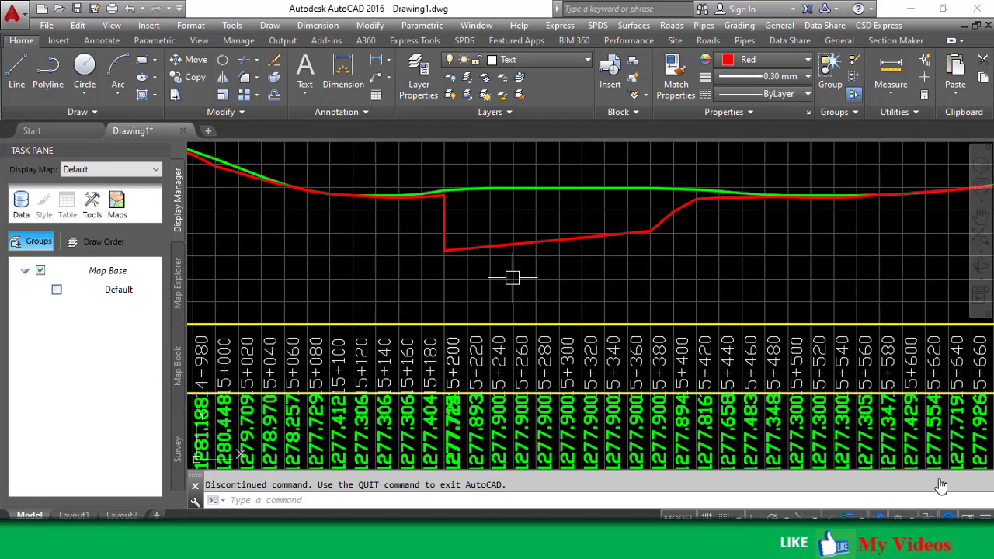
scroll(513, 277, down, 3)
scroll(444, 413, up, 3)
scroll(444, 413, down, 3)
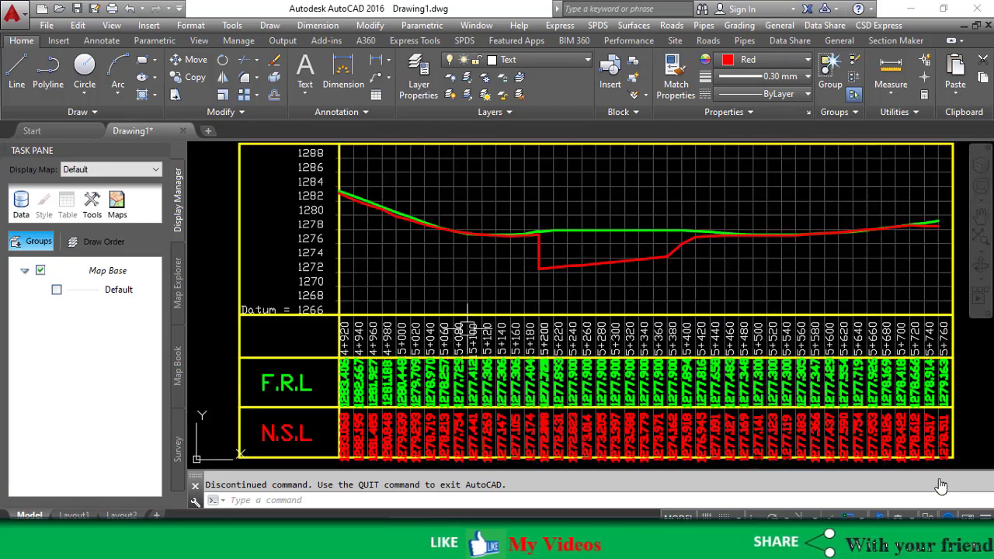
scroll(435, 404, up, 3)
scroll(388, 419, up, 3)
scroll(411, 365, down, 3)
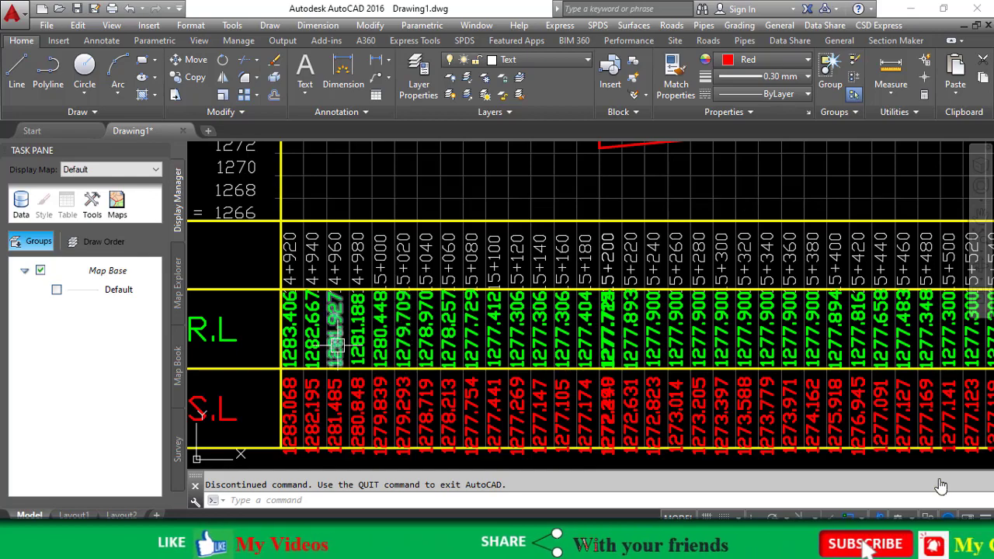
scroll(419, 369, down, 3)
scroll(435, 341, up, 3)
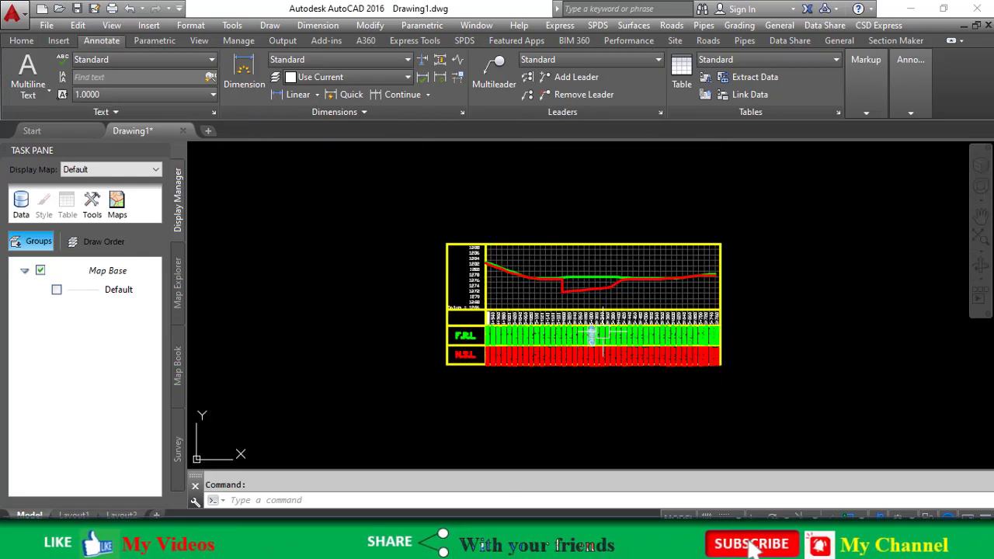
Select the whole profile, filter Properties to the 146 Text objects, and change their style to Legend
click(795, 202)
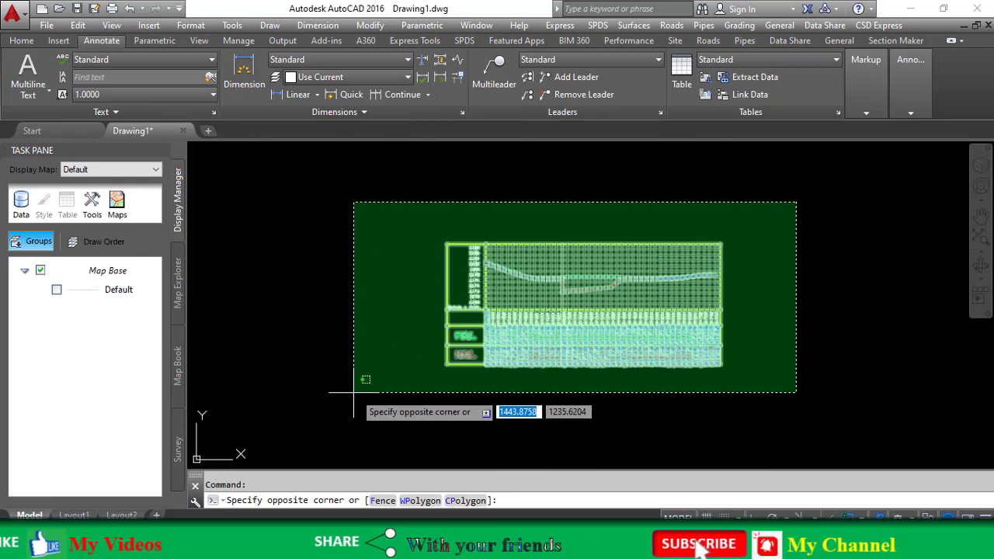
click(351, 392)
right_click(514, 311)
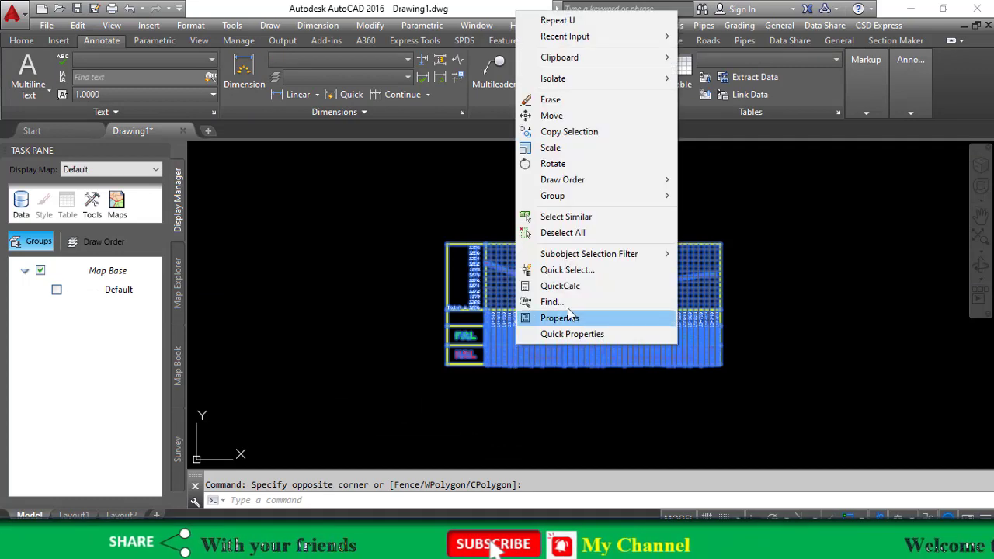
click(569, 318)
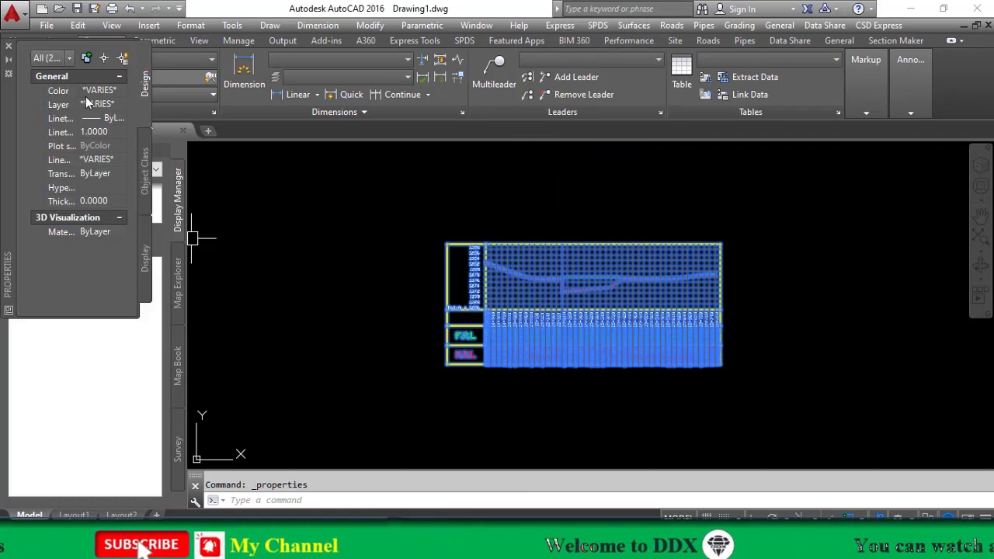
click(69, 57)
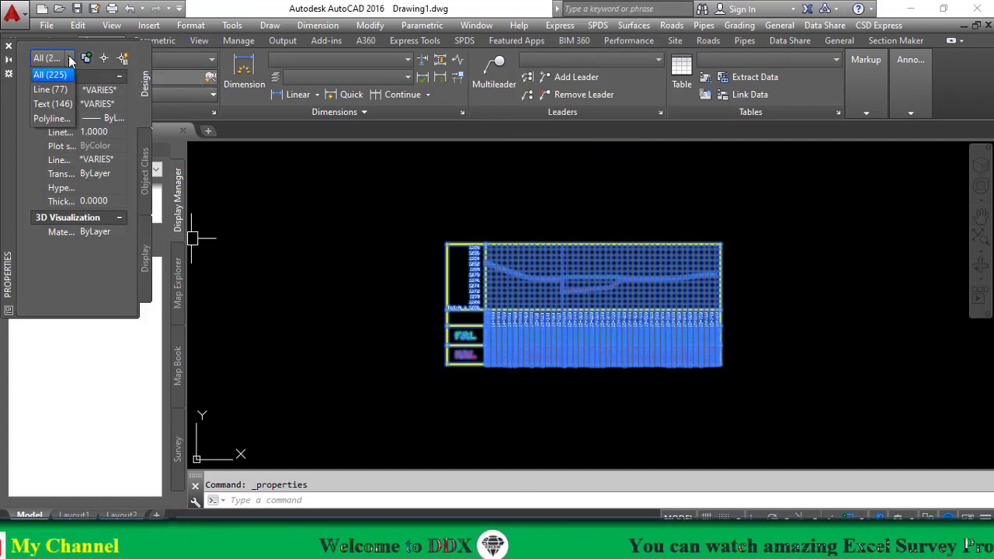
click(52, 104)
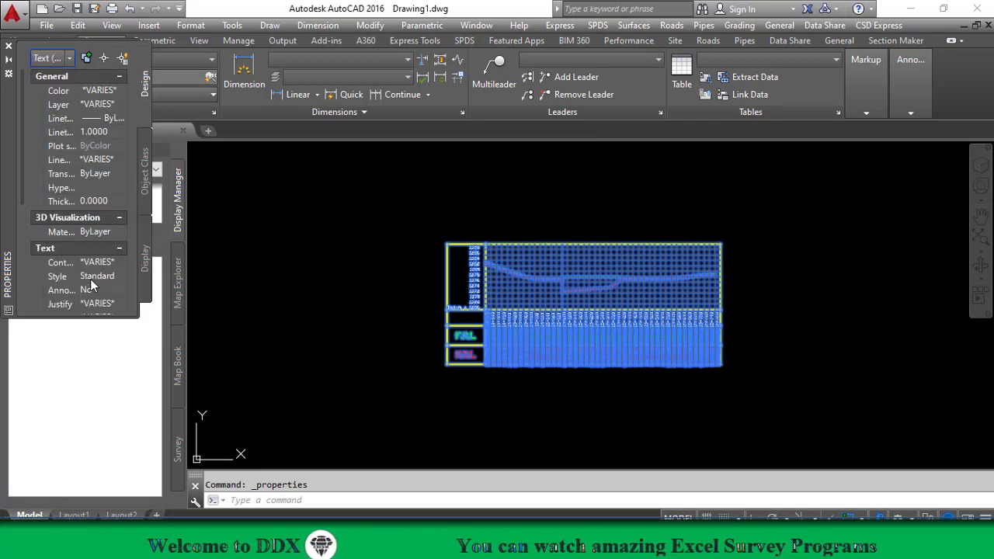
click(92, 277)
click(121, 277)
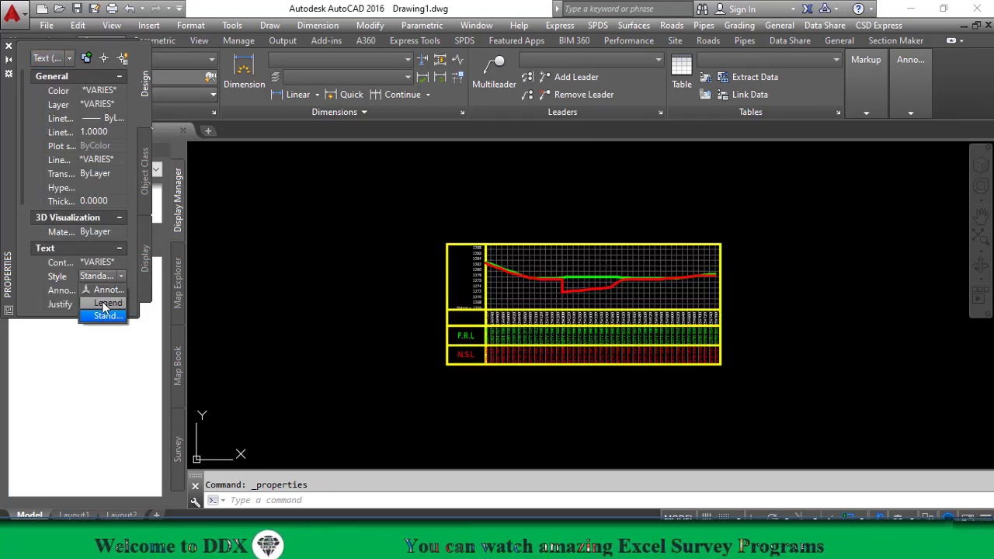
click(102, 301)
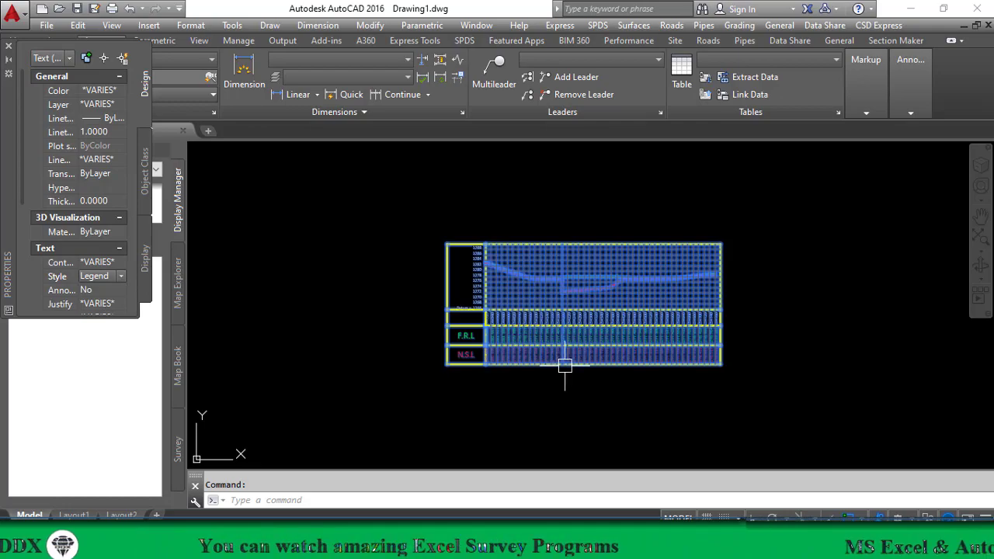
key(Escape)
scroll(564, 345, up, 5)
scroll(555, 338, up, 4)
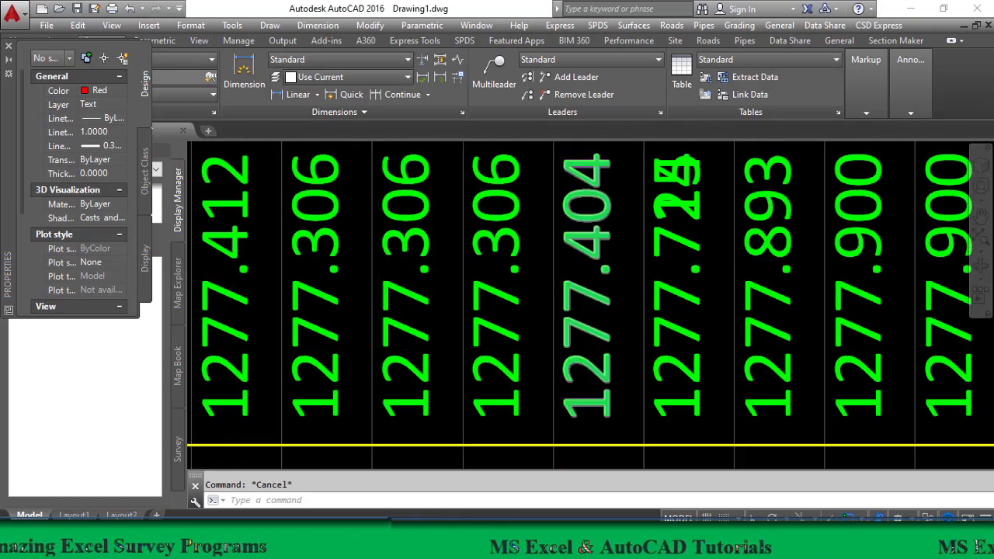
scroll(590, 318, down, 3)
scroll(594, 322, down, 3)
scroll(567, 303, up, 3)
scroll(558, 292, up, 2)
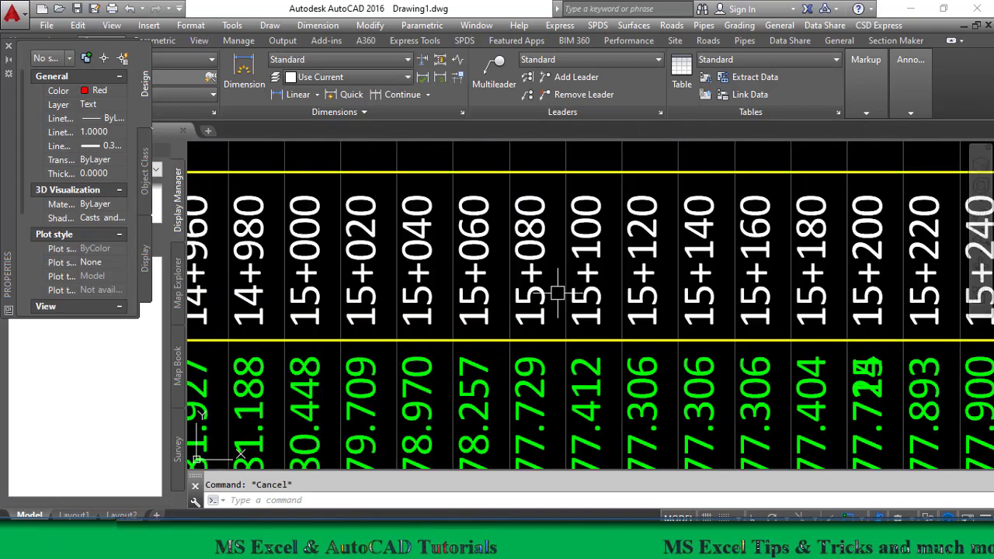
scroll(557, 292, down, 2)
scroll(489, 388, down, 1)
scroll(372, 334, up, 1)
scroll(479, 311, up, 1)
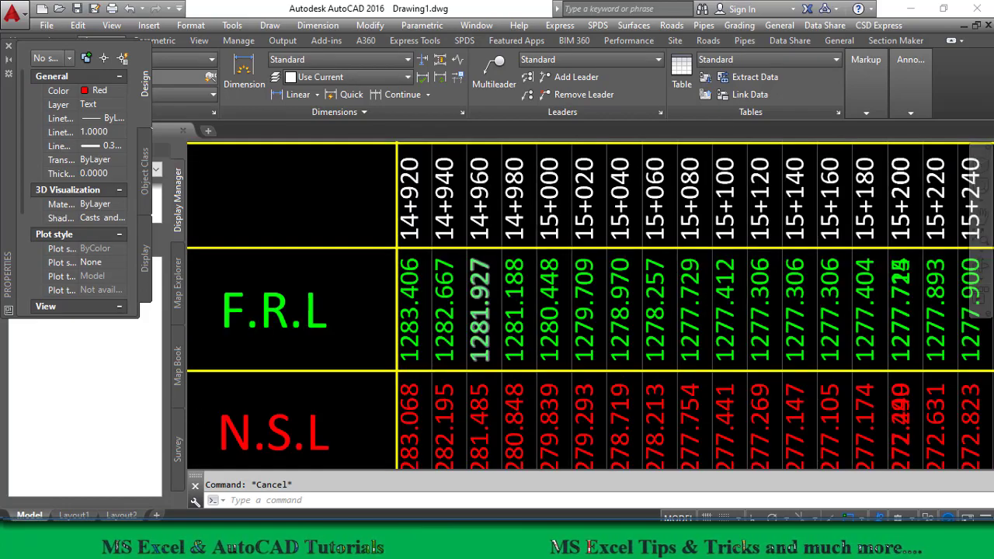
scroll(474, 293, down, 2)
scroll(495, 402, up, 2)
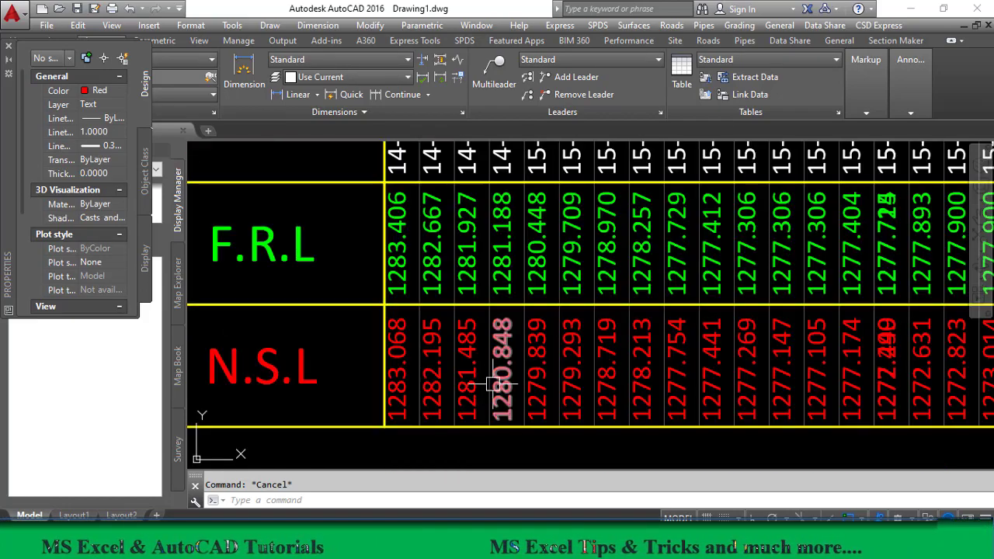
scroll(491, 384, down, 3)
scroll(479, 355, down, 2)
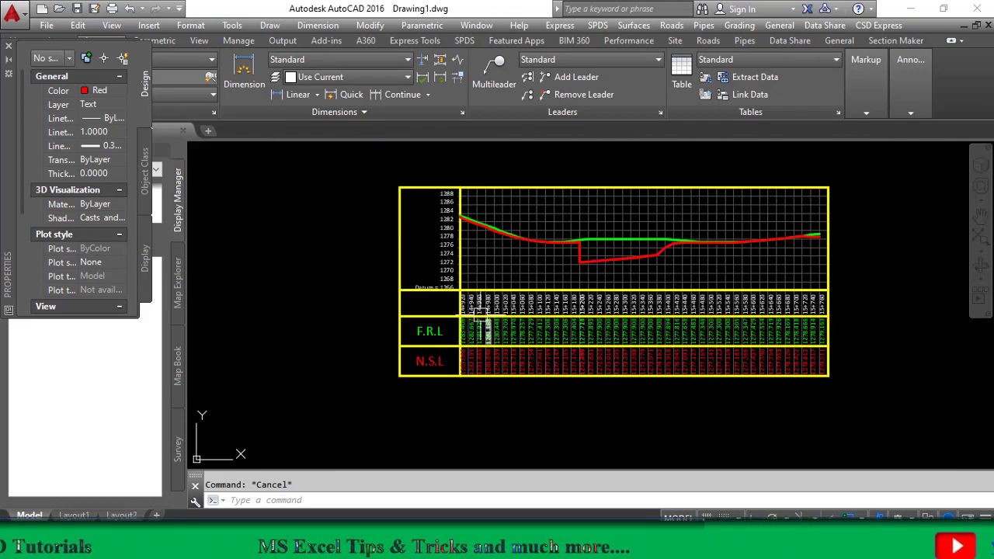
scroll(578, 219, up, 5)
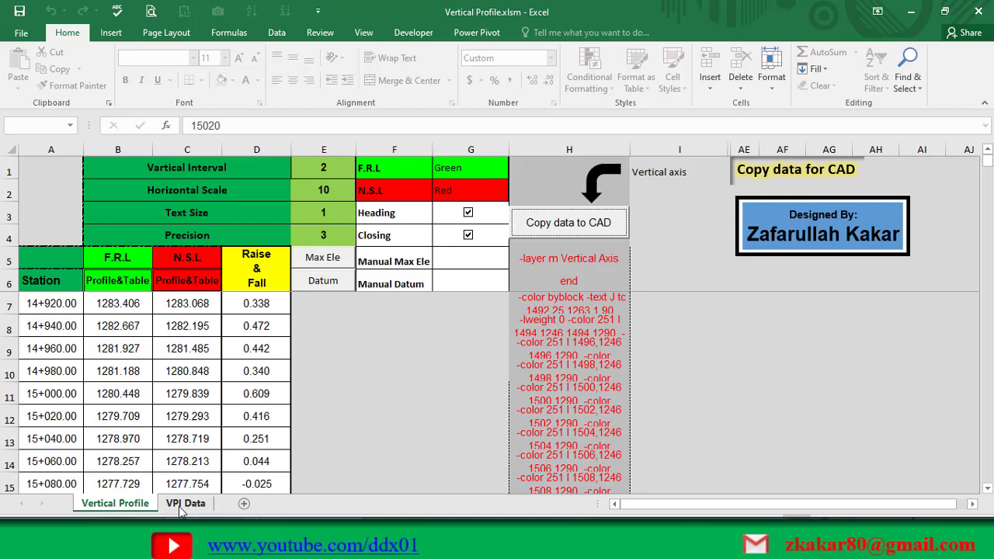
Paste the copied VPI Data commands into AutoCAD's command line to add VPI curve labels
click(184, 504)
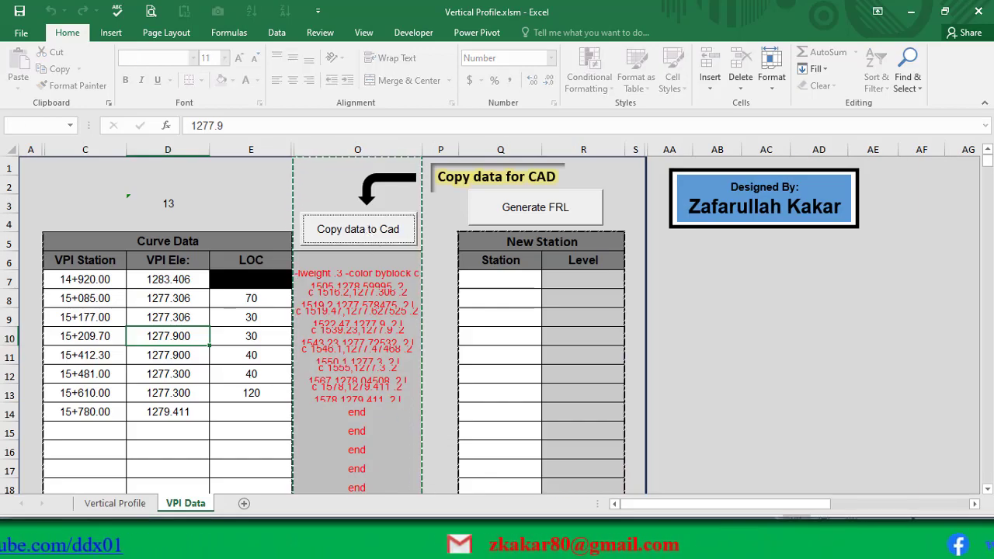
key(alt+Tab)
right_click(445, 498)
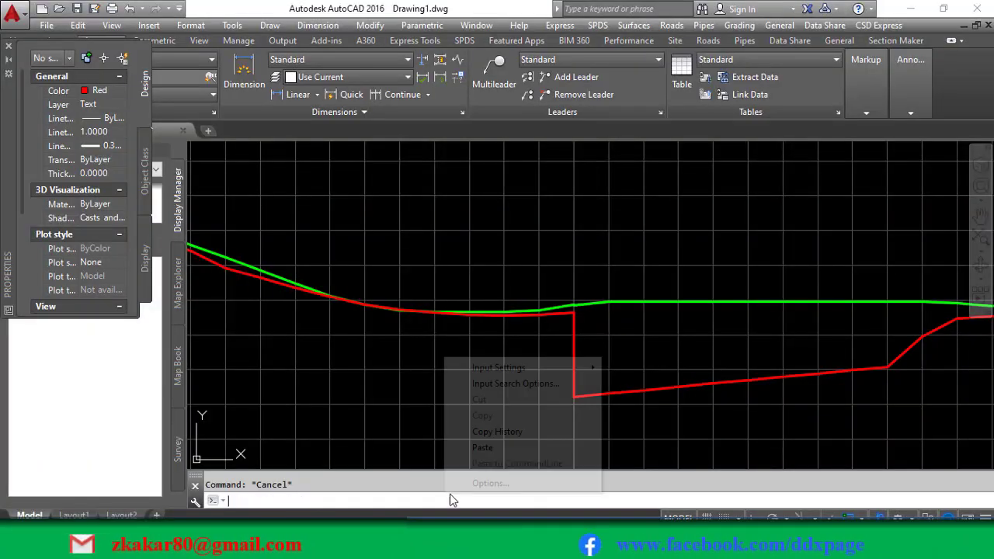
click(482, 448)
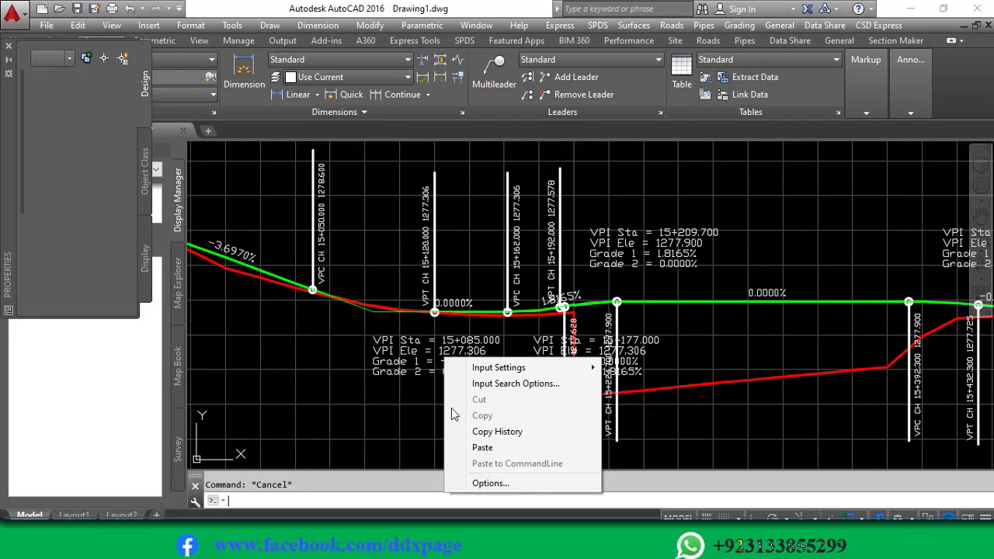
key(Escape)
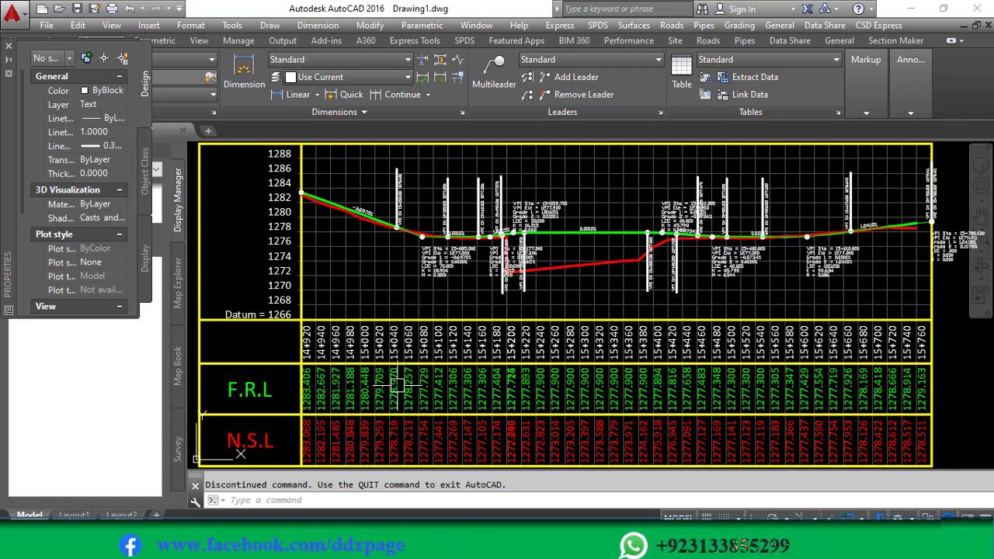
scroll(466, 263, up, 3)
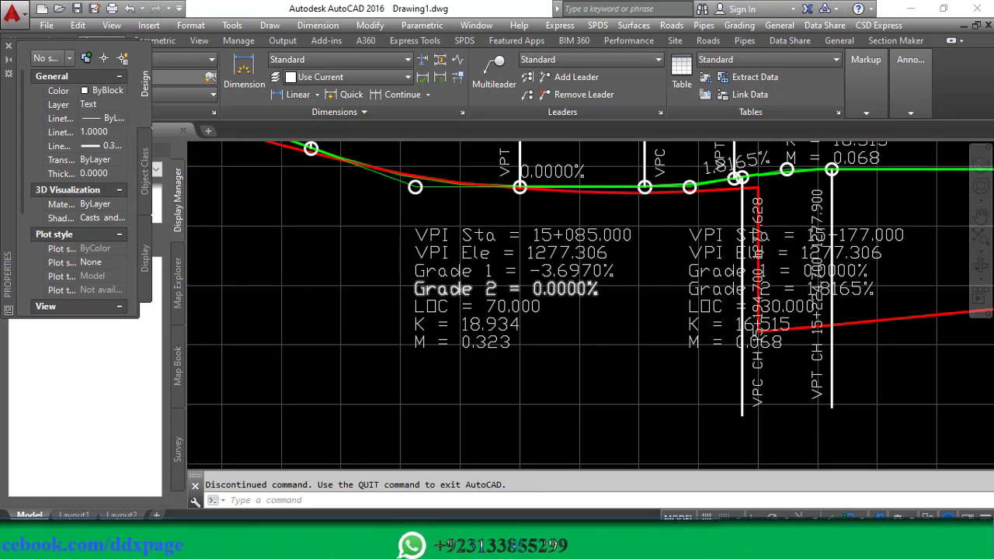
scroll(466, 263, down, 5)
scroll(450, 233, down, 2)
scroll(423, 215, up, 6)
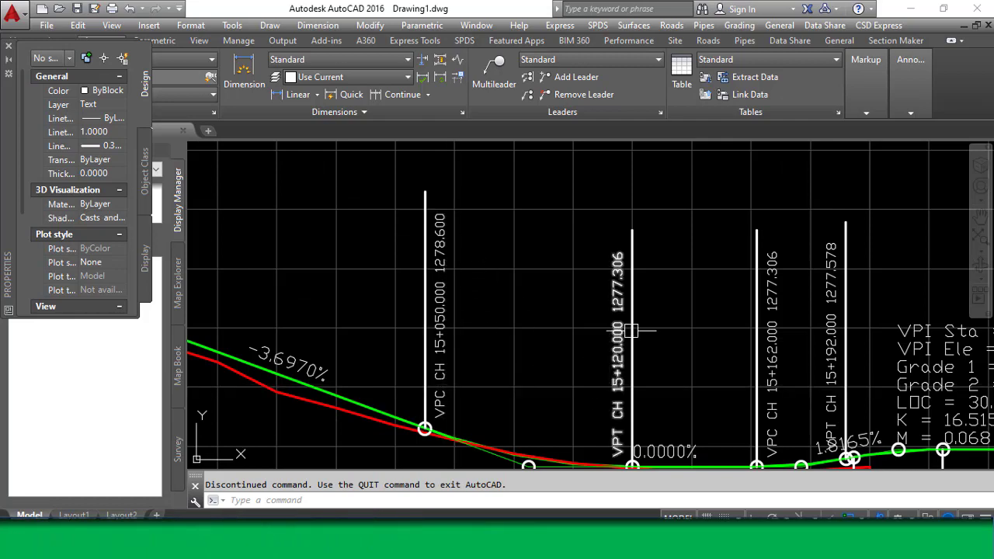
scroll(621, 295, down, 2)
scroll(621, 295, down, 2)
scroll(621, 295, down, 2)
scroll(528, 352, up, 6)
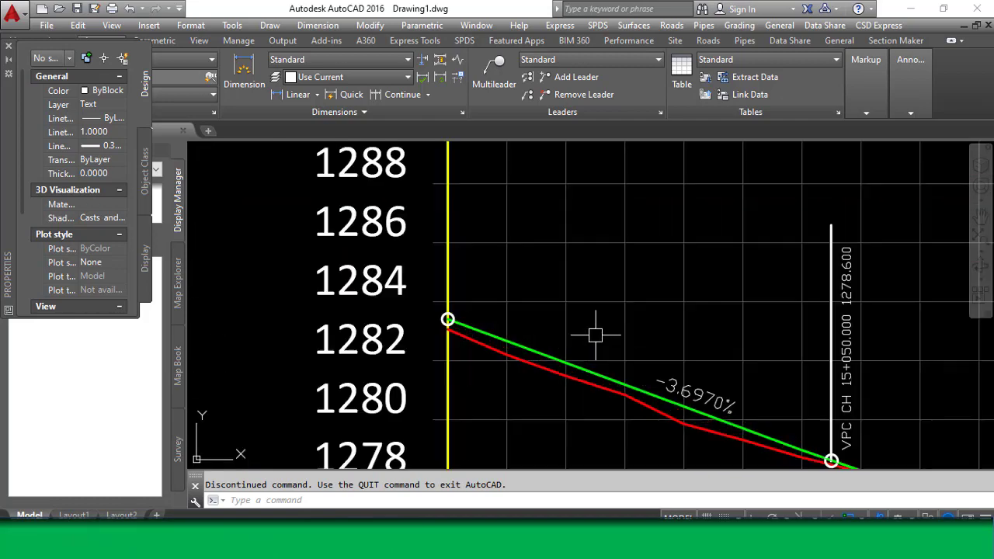
scroll(528, 351, up, 2)
scroll(653, 339, down, 3)
scroll(653, 338, down, 1)
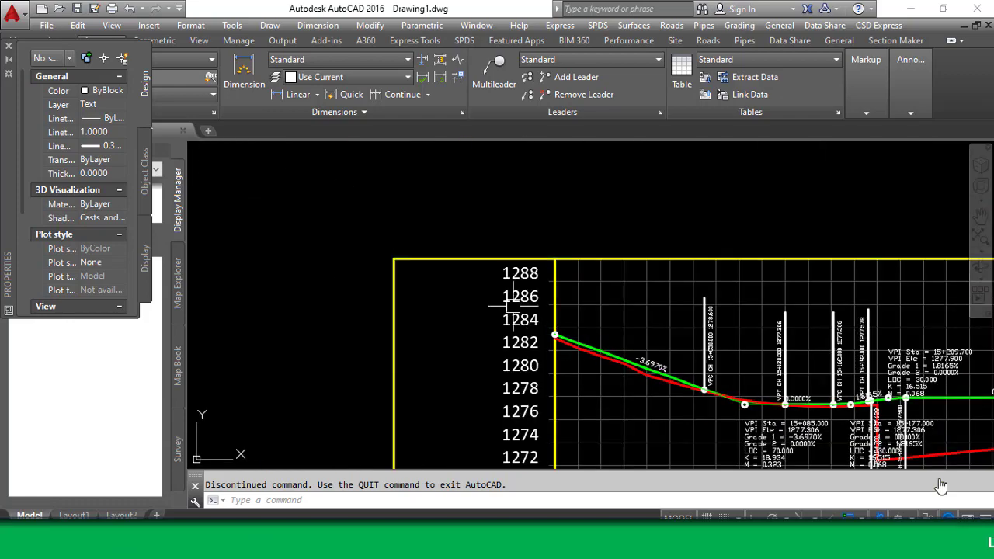
scroll(653, 338, down, 3)
scroll(652, 339, up, 4)
scroll(544, 269, down, 3)
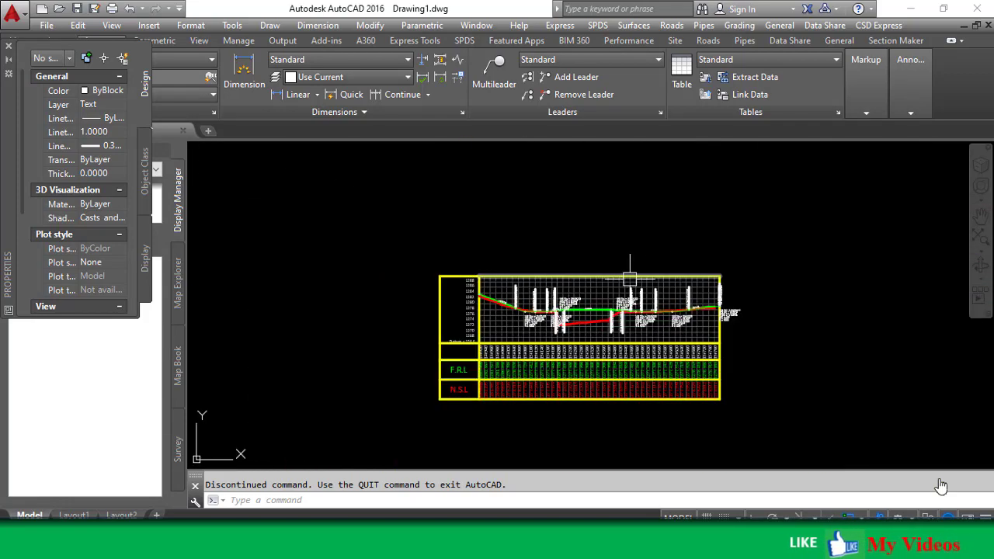
scroll(632, 261, up, 1)
scroll(765, 333, up, 3)
scroll(788, 289, down, 3)
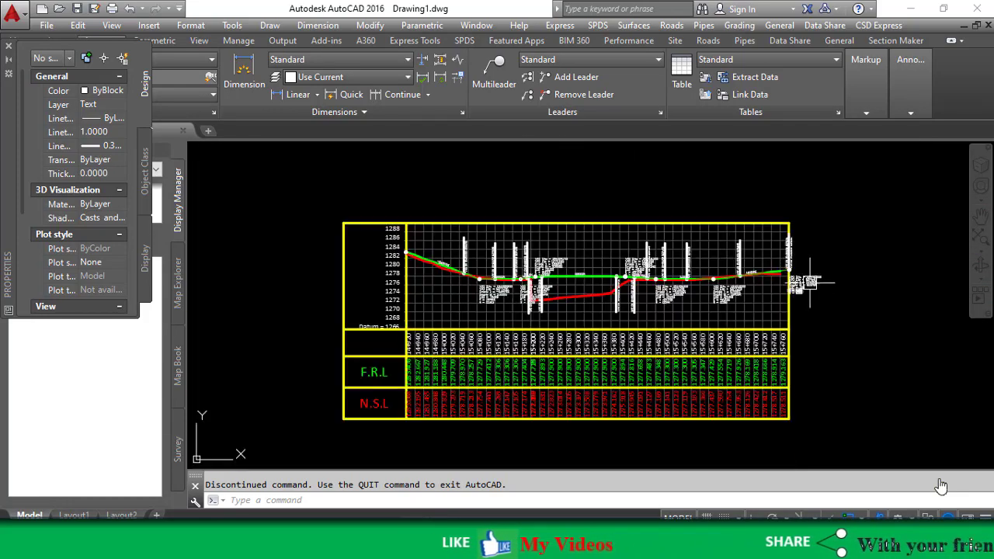
scroll(689, 268, up, 2)
scroll(688, 268, up, 1)
scroll(683, 334, down, 3)
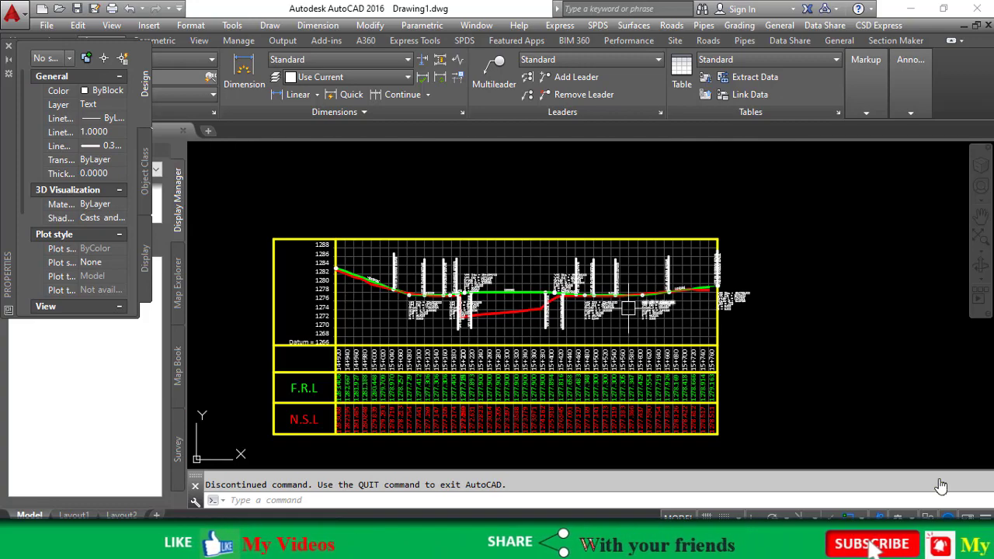
scroll(597, 329, up, 3)
scroll(598, 330, down, 3)
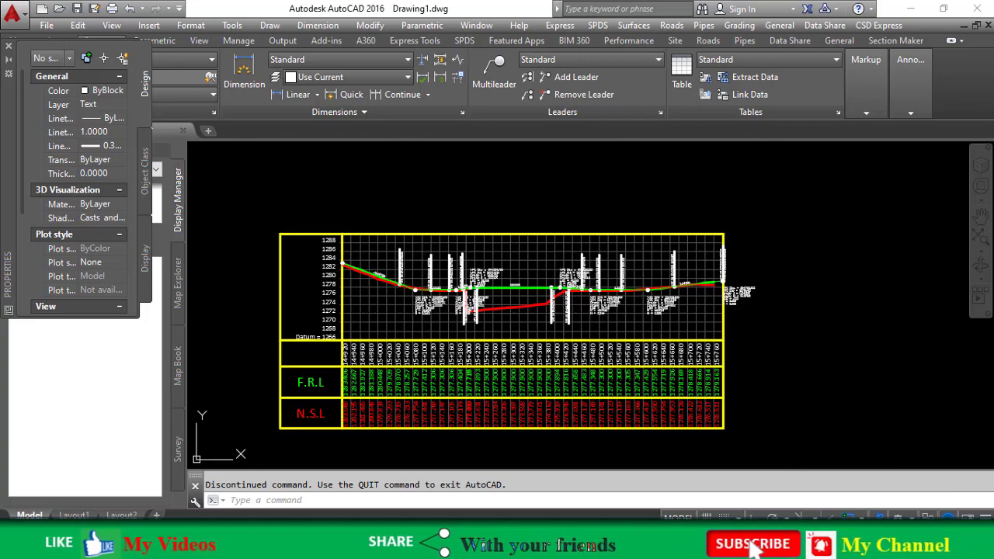
scroll(781, 277, up, 3)
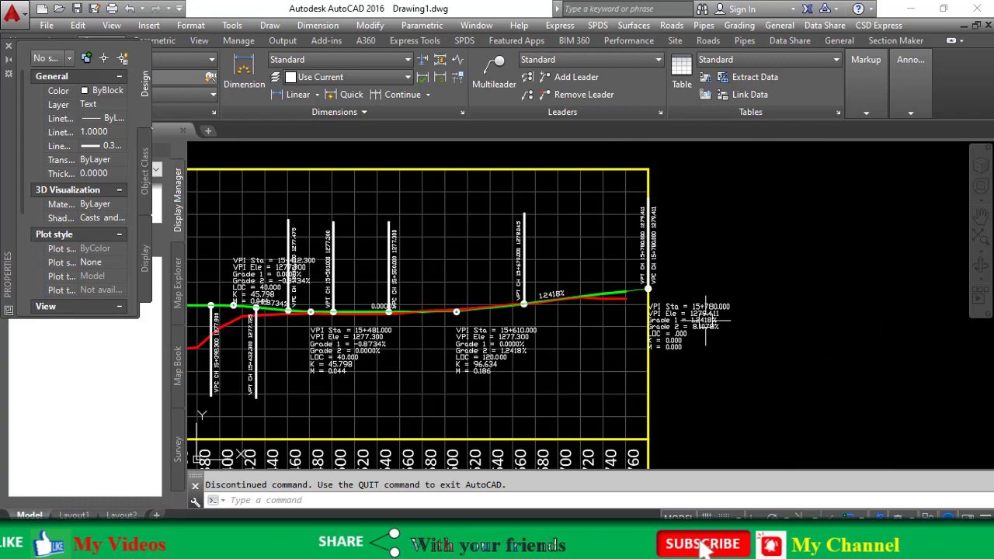
scroll(746, 265, down, 3)
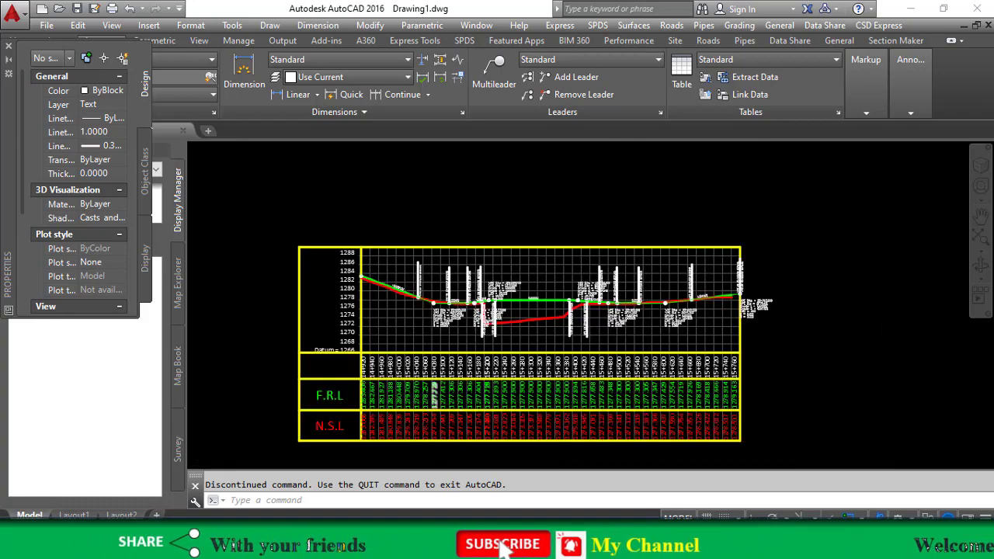
scroll(435, 388, up, 2)
scroll(442, 310, down, 4)
scroll(417, 382, up, 2)
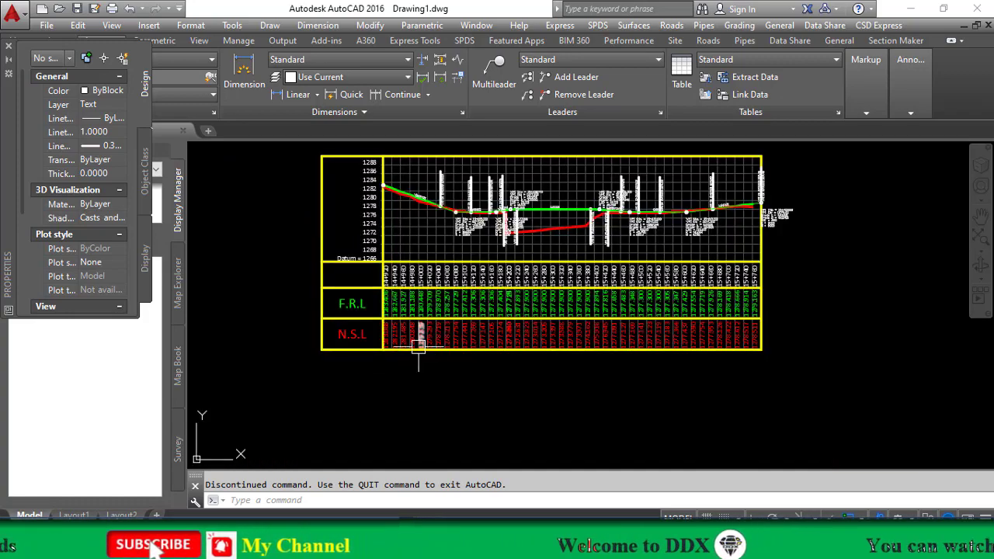
scroll(418, 346, down, 1)
scroll(419, 341, up, 4)
scroll(423, 330, down, 4)
scroll(425, 319, down, 2)
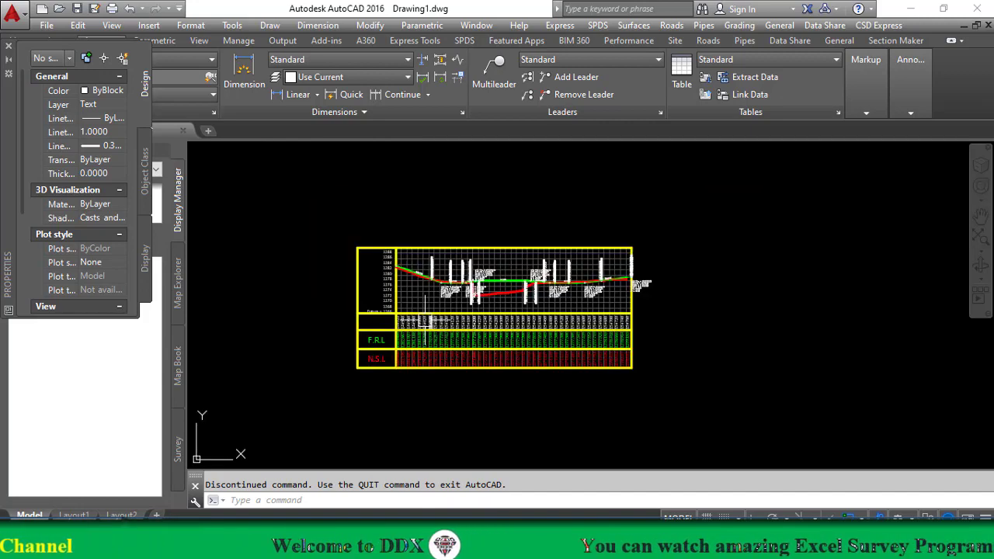
scroll(425, 320, up, 4)
scroll(425, 326, down, 4)
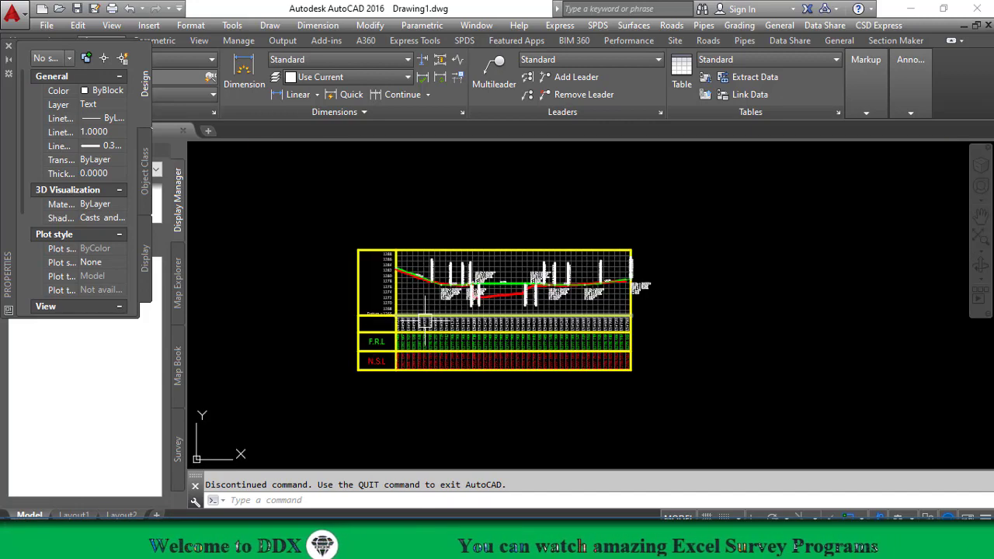
scroll(425, 329, up, 2)
scroll(426, 322, up, 2)
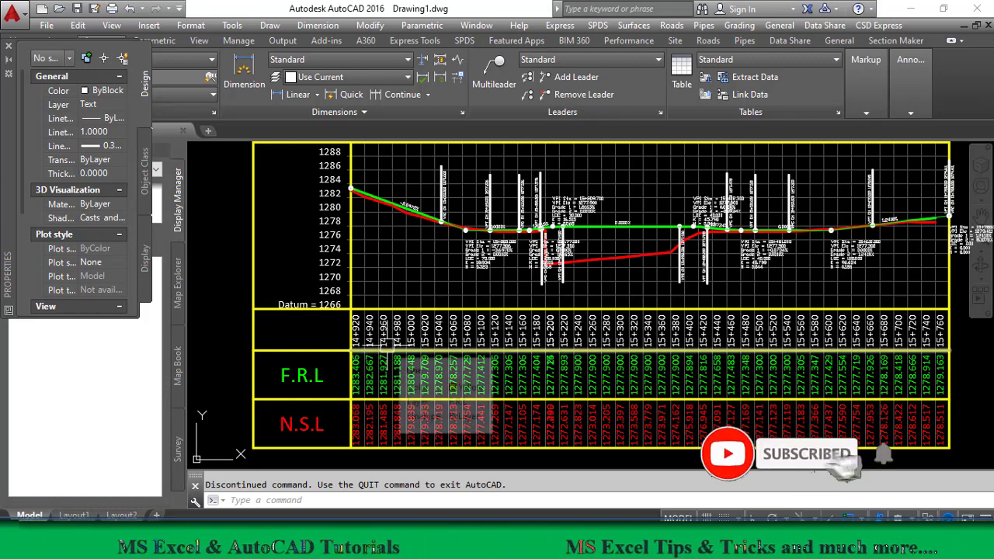
scroll(384, 370, down, 2)
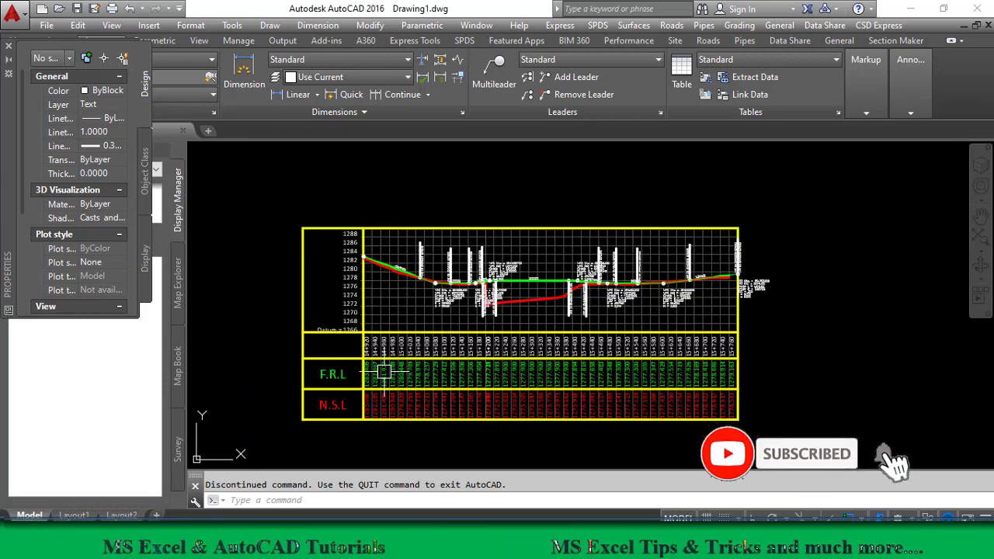
scroll(384, 334, up, 2)
scroll(403, 272, down, 2)
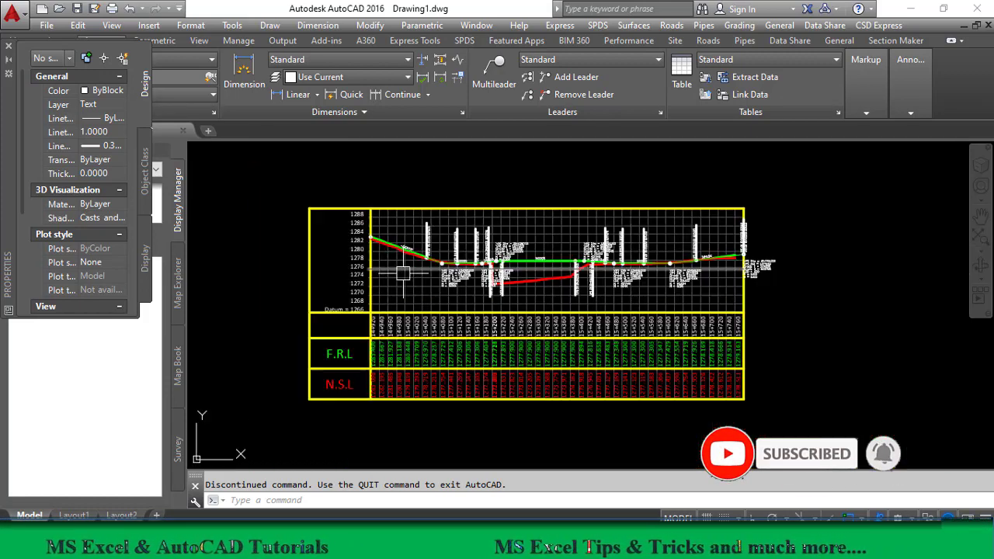